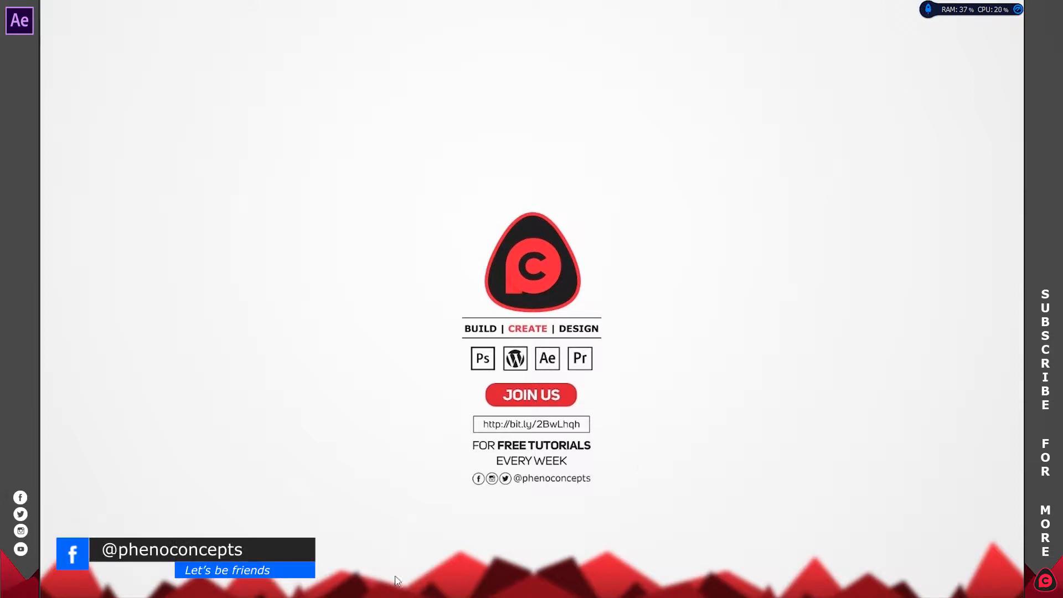
Switch to After Effects and create a new composition named YouTube Intro.
{"action": "mouse_move", "coordinate": [400, 596]}
{"action": "left_click", "coordinate": [410, 545]}
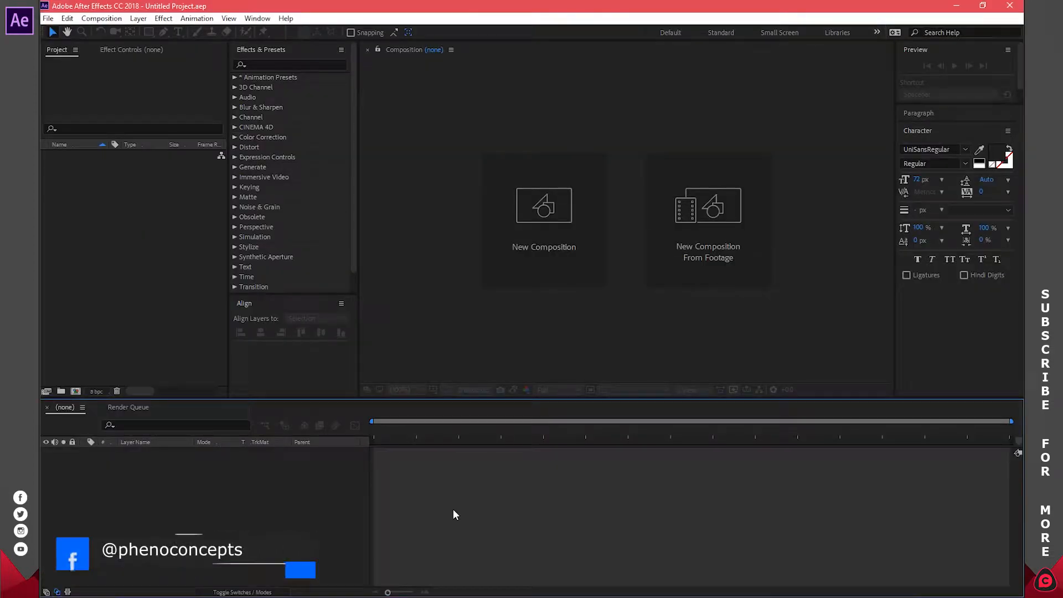
{"action": "left_click", "coordinate": [542, 250]}
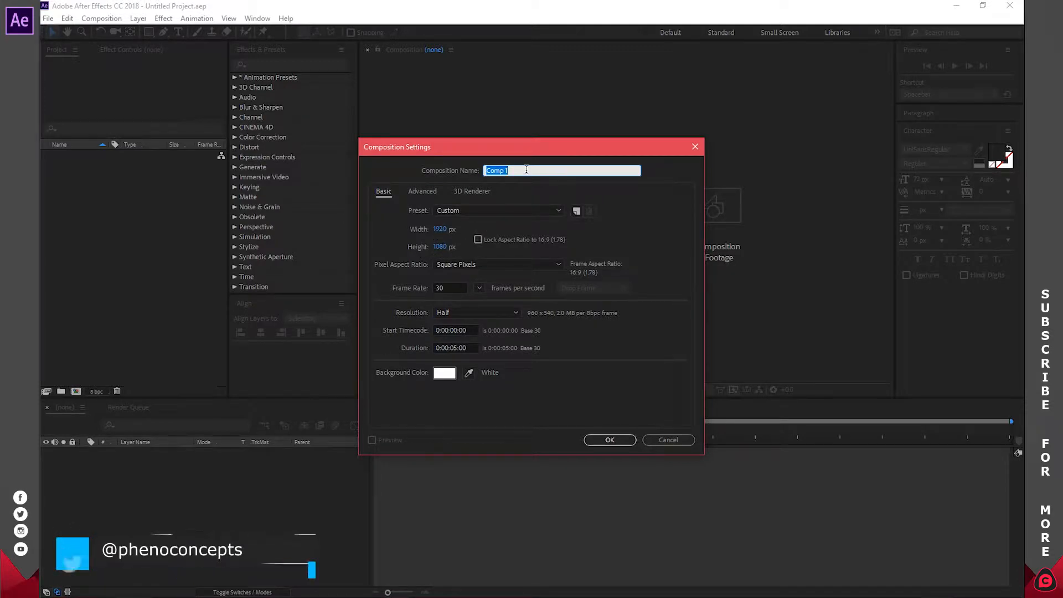
{"action": "type", "text": "YouTube Intro"}
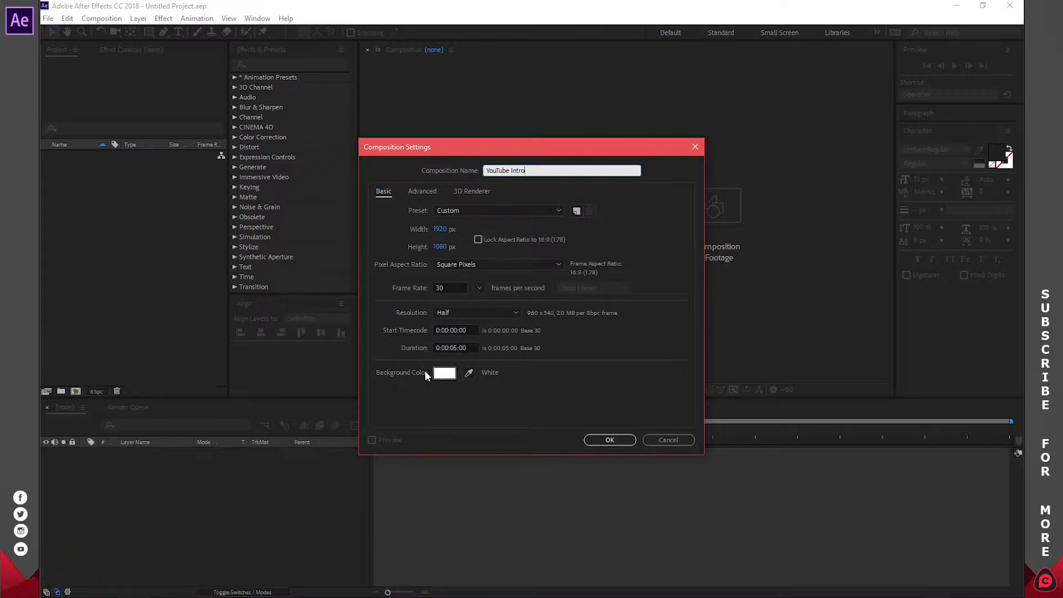
{"action": "left_click", "coordinate": [601, 440]}
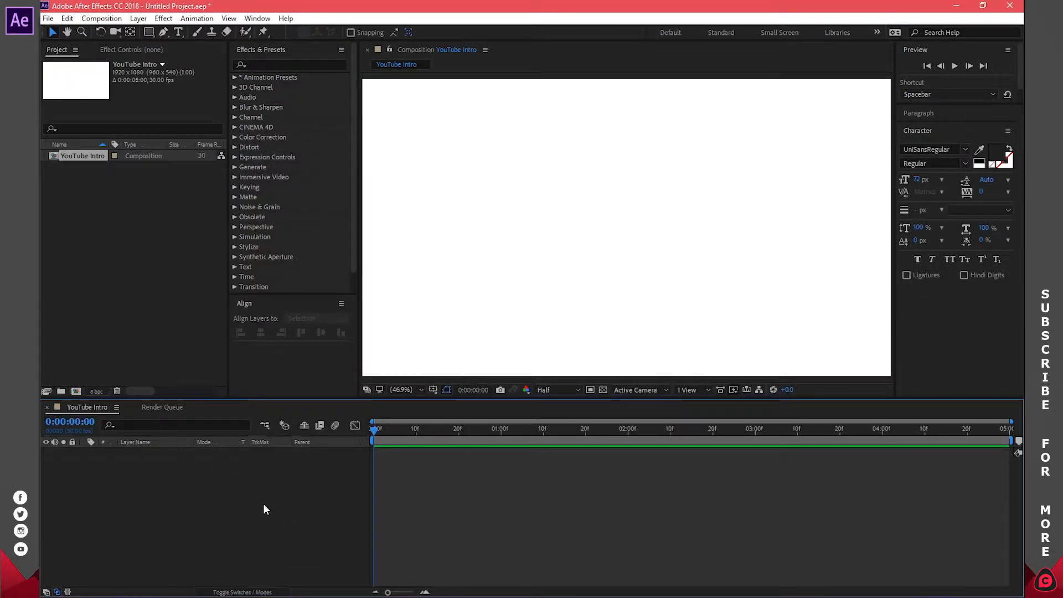
Add a full-frame white solid layer with color FFFFFF to the YouTube Intro composition.
{"action": "right_click", "coordinate": [272, 487]}
{"action": "mouse_move", "coordinate": [301, 361]}
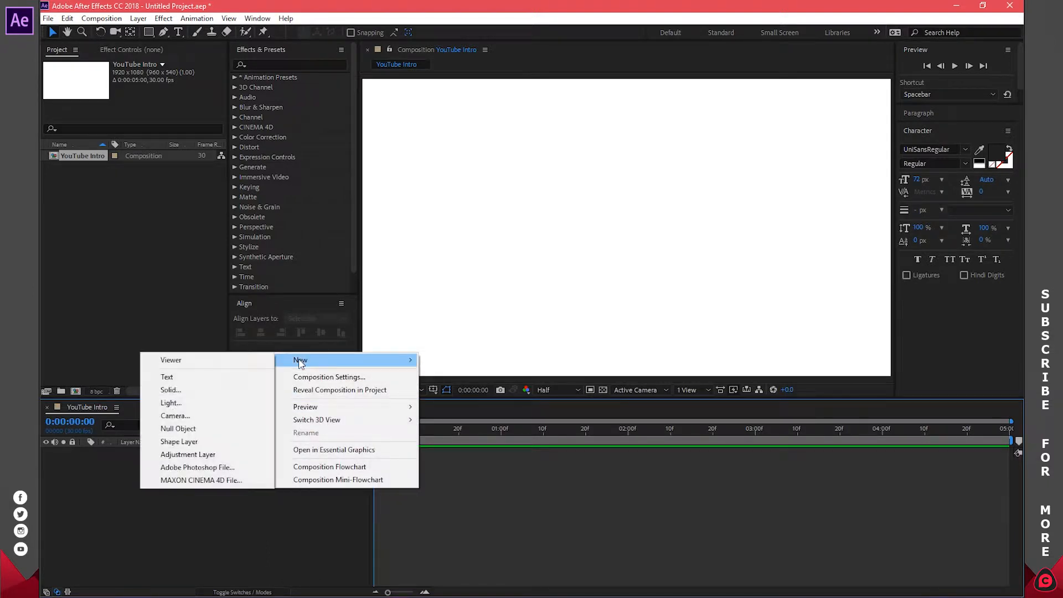
{"action": "left_click", "coordinate": [211, 394]}
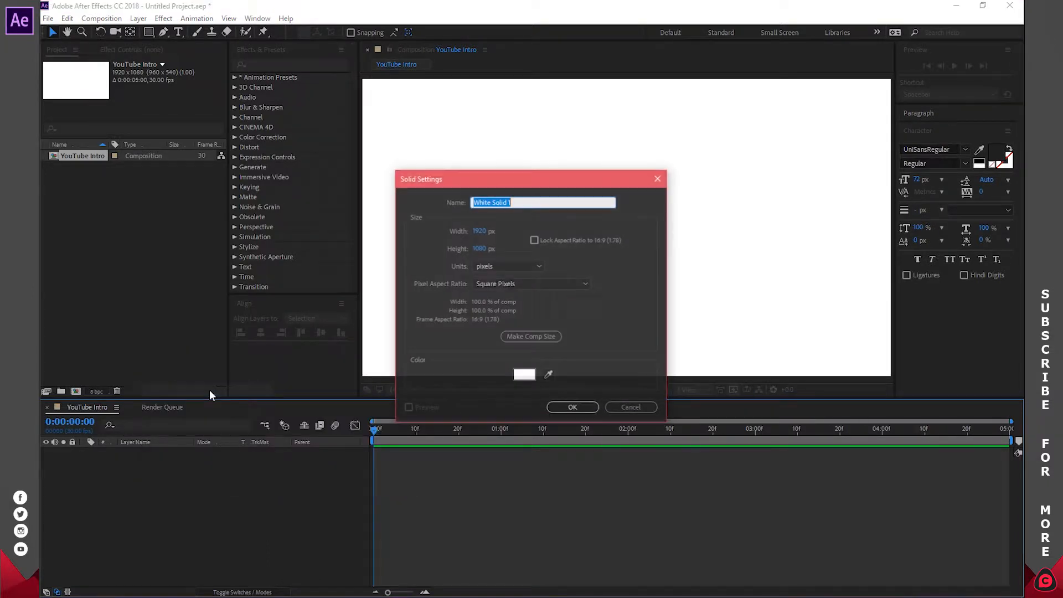
{"action": "left_click", "coordinate": [524, 376]}
{"action": "left_click", "coordinate": [712, 54]}
{"action": "left_click_drag", "start_coordinate": [712, 53], "coordinate": [703, 47]}
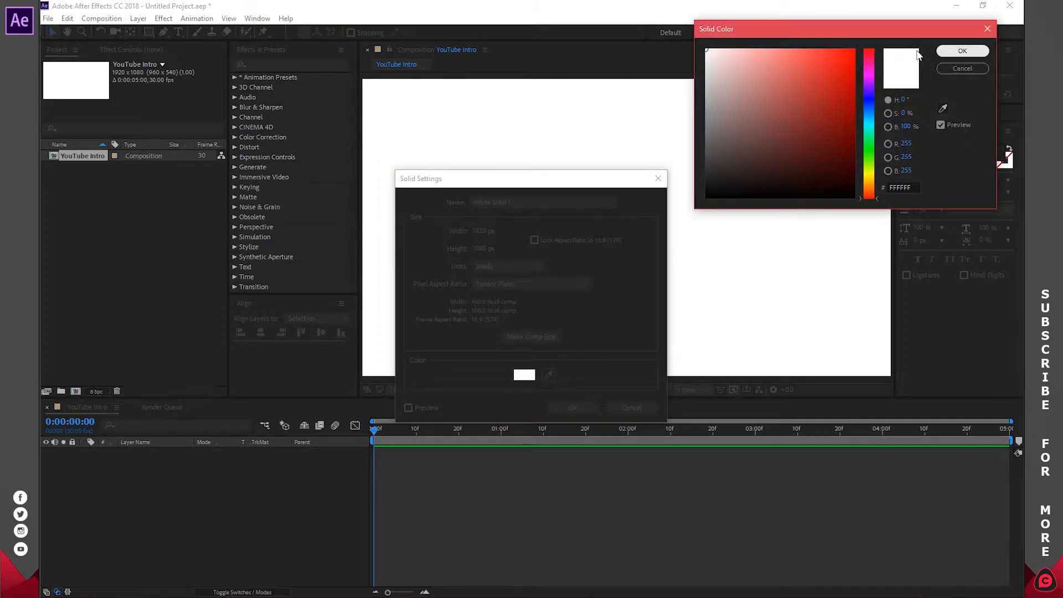
{"action": "left_click", "coordinate": [940, 53]}
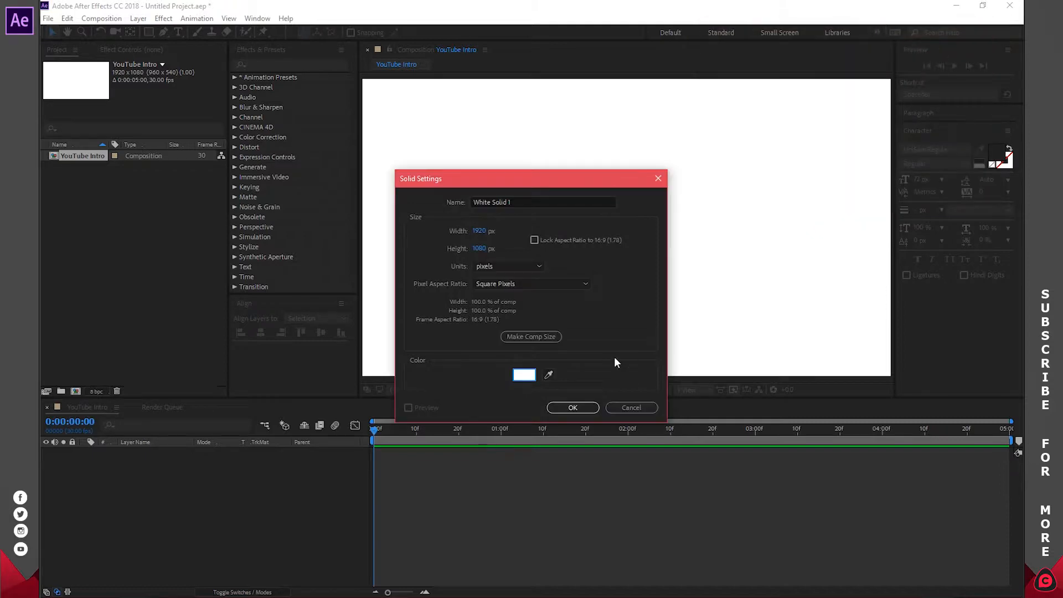
{"action": "left_click", "coordinate": [580, 407]}
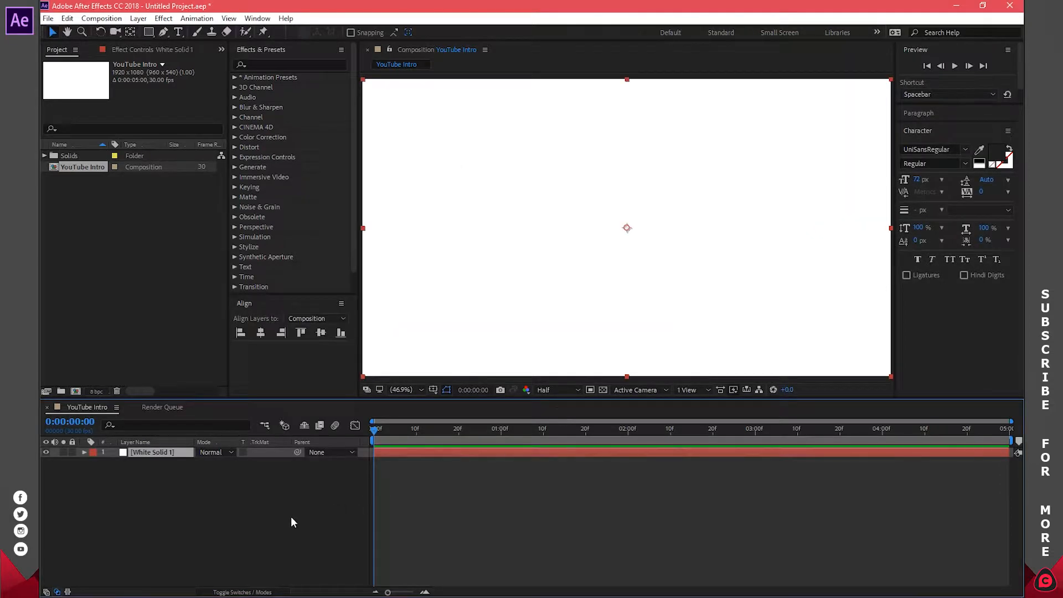
Add a second full-frame solid layer in dark gray, color 202020, above the white solid.
{"action": "right_click", "coordinate": [208, 502]}
{"action": "mouse_move", "coordinate": [238, 370]}
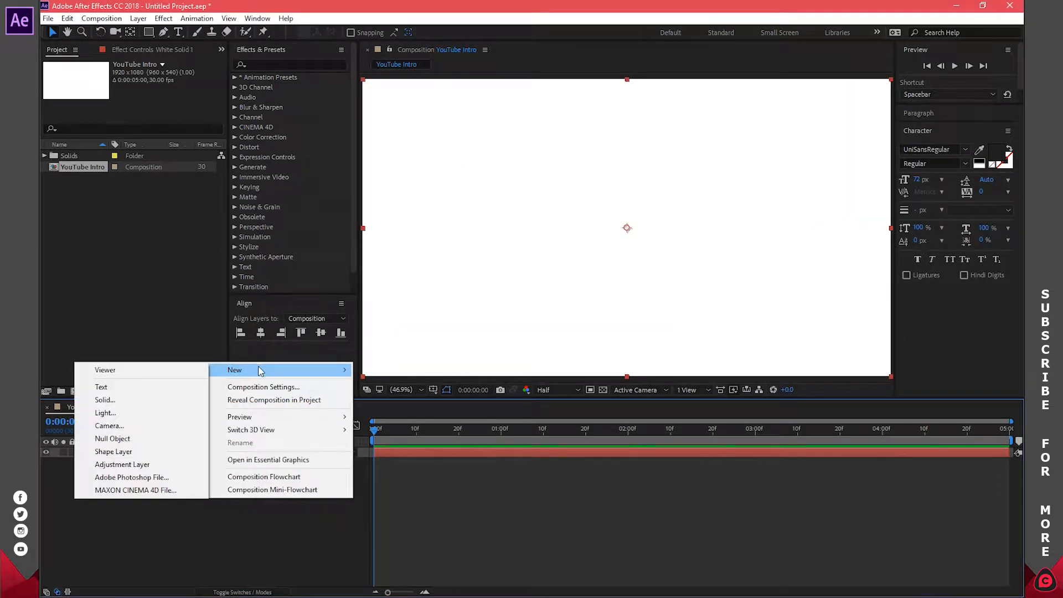
{"action": "left_click", "coordinate": [161, 398]}
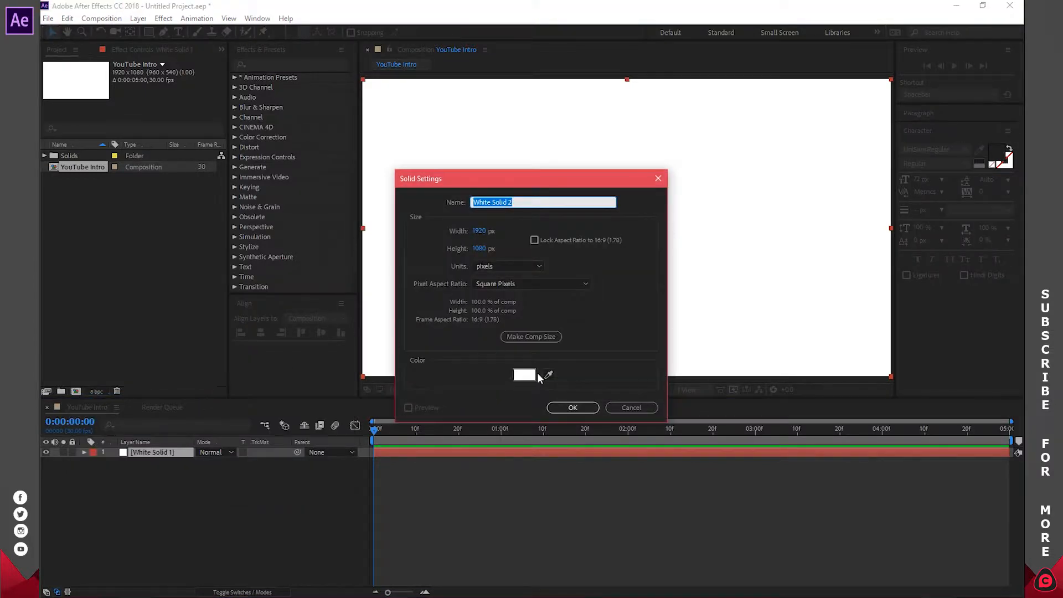
{"action": "left_click", "coordinate": [524, 375]}
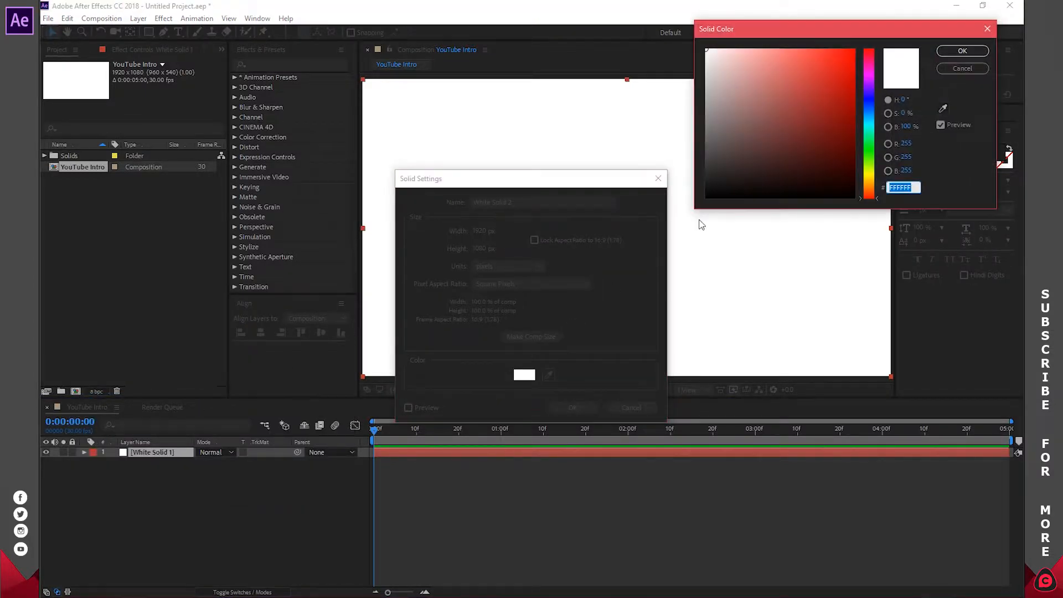
{"action": "type", "text": "202020"}
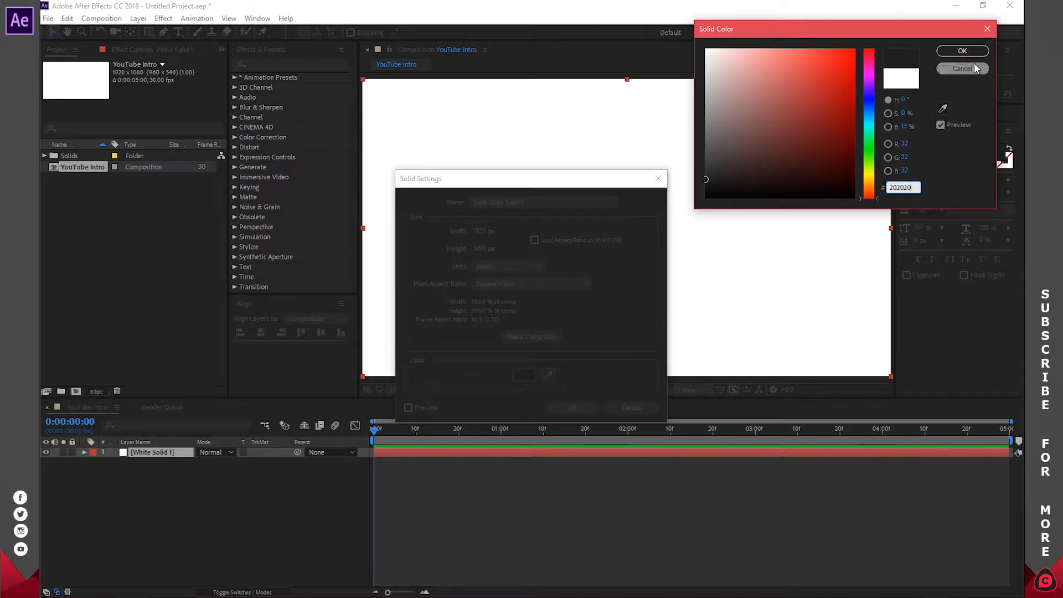
{"action": "left_click", "coordinate": [962, 51]}
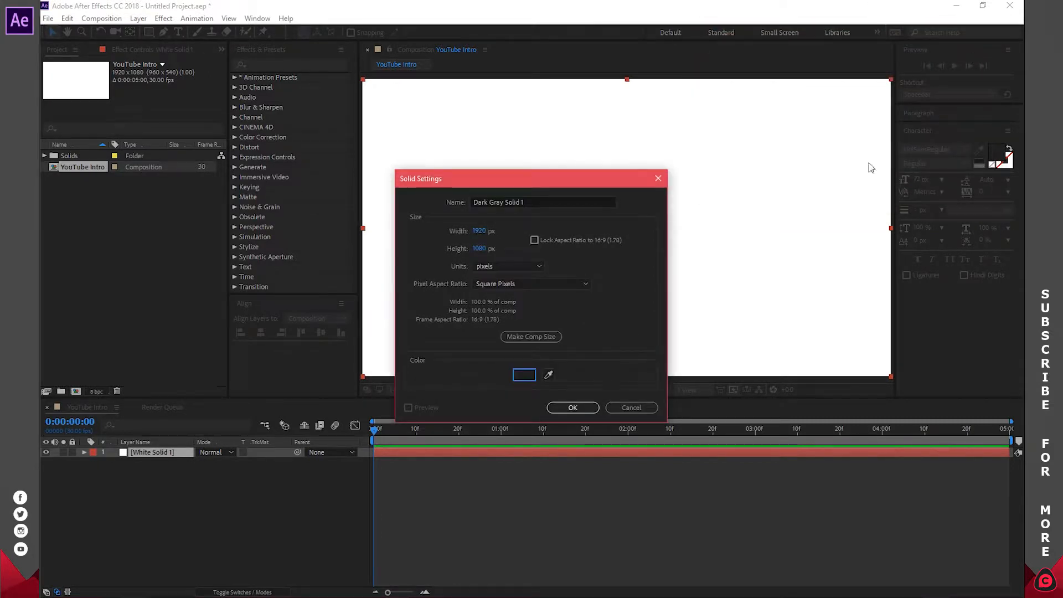
{"action": "left_click", "coordinate": [572, 408]}
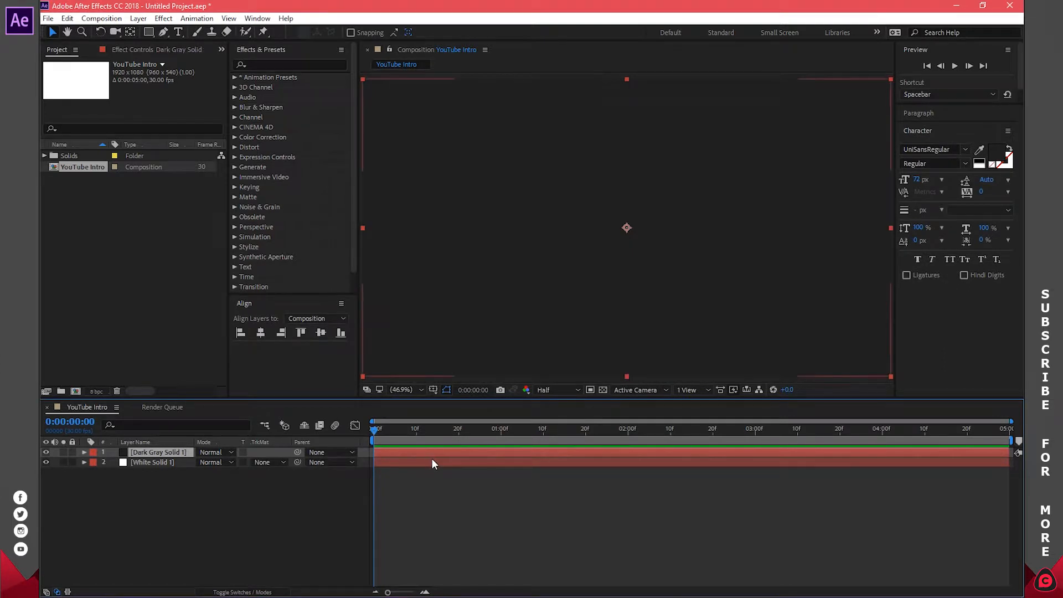
Hide the dark gray solid and draw a small rounded rectangle on a new shape layer near the composition's center.
{"action": "left_click", "coordinate": [432, 490]}
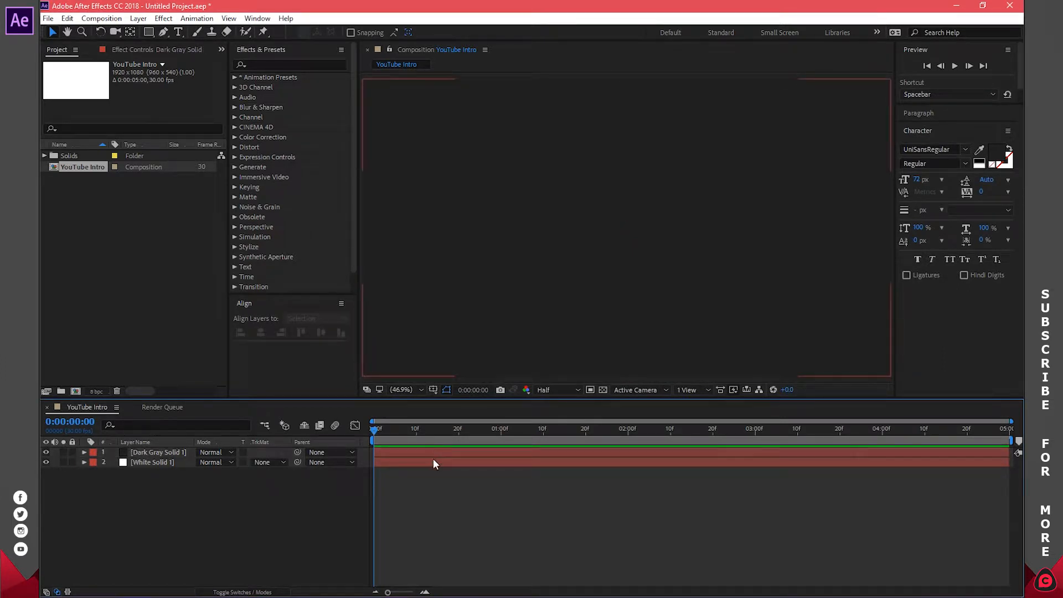
{"action": "left_click", "coordinate": [46, 453]}
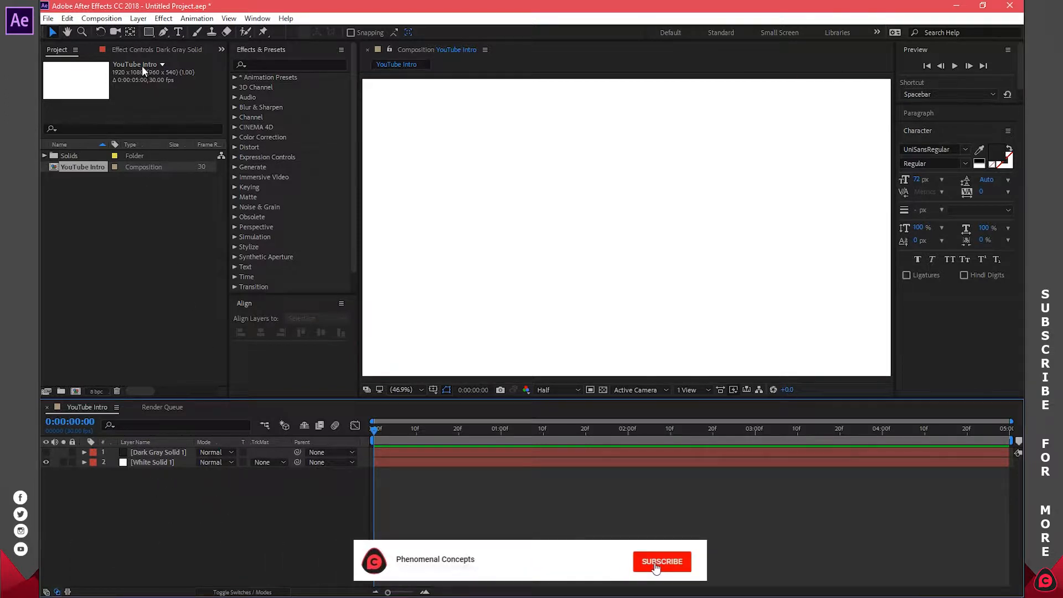
{"action": "left_click", "coordinate": [149, 32]}
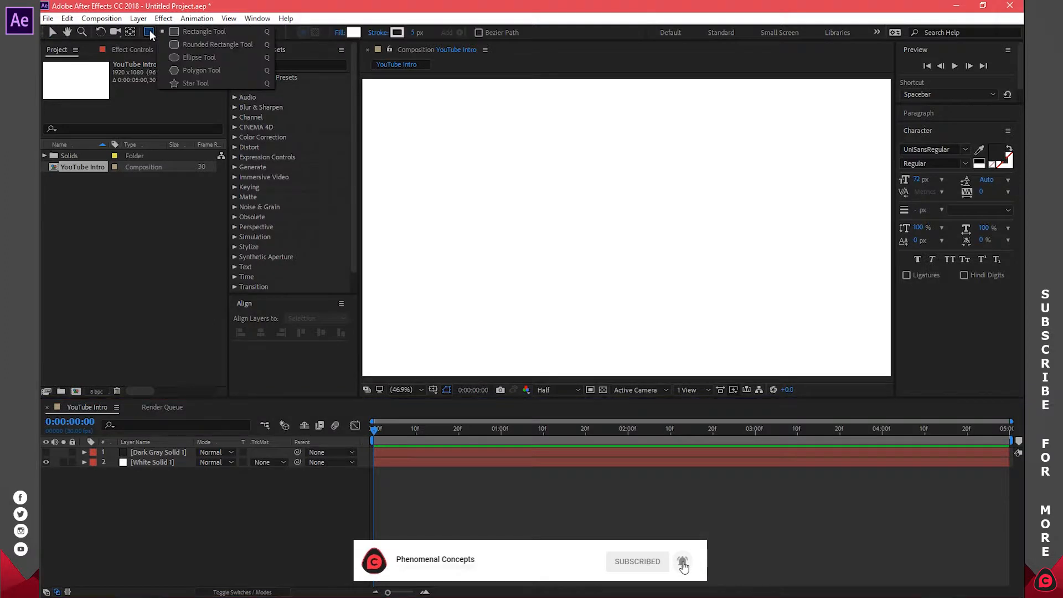
{"action": "left_click", "coordinate": [234, 45]}
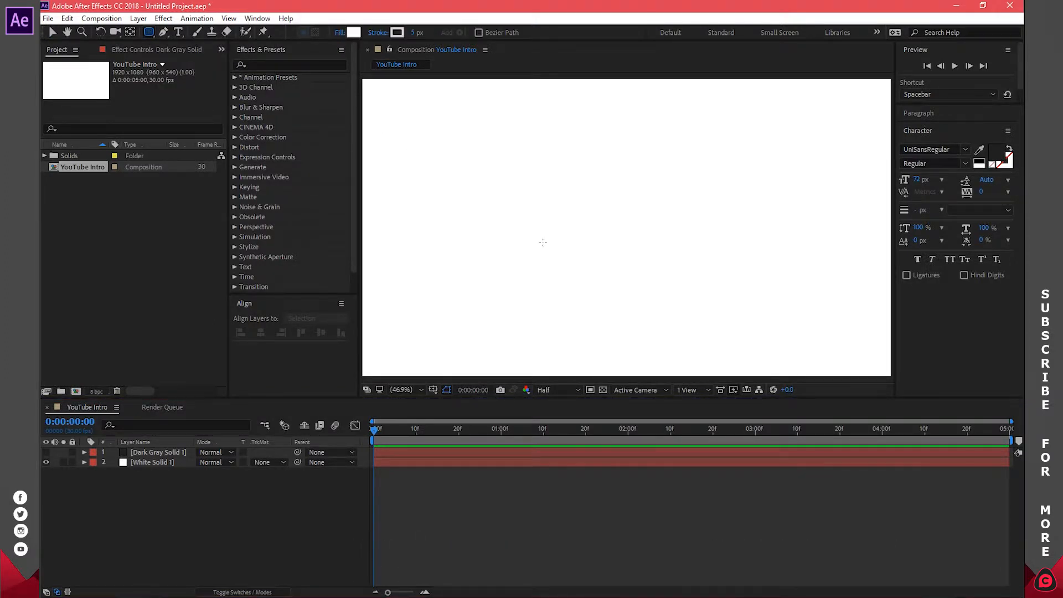
{"action": "left_click_drag", "start_coordinate": [590, 204], "coordinate": [632, 233]}
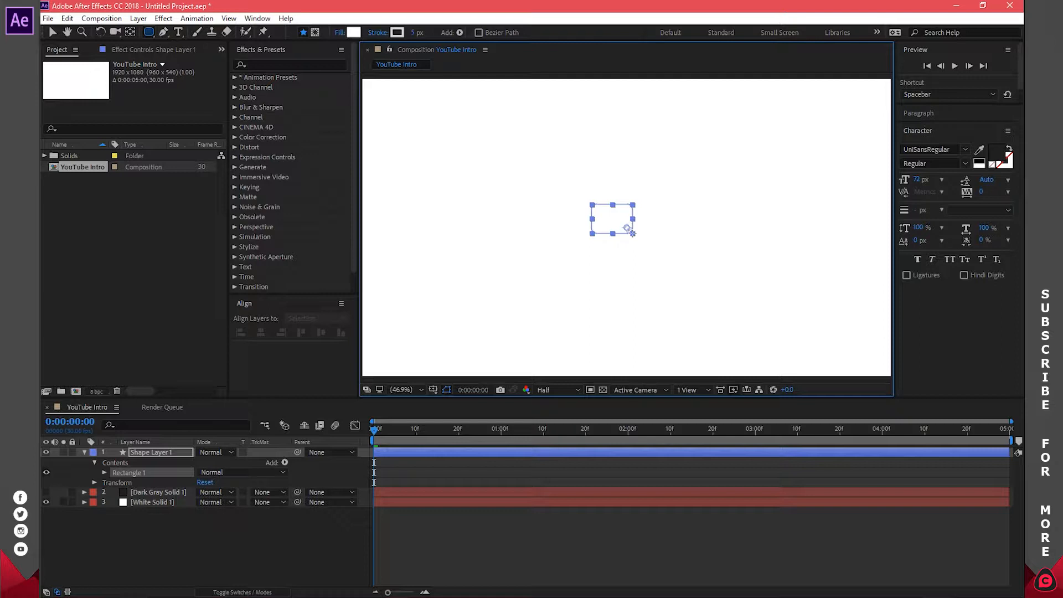
{"action": "left_click_drag", "start_coordinate": [632, 232], "coordinate": [633, 232]}
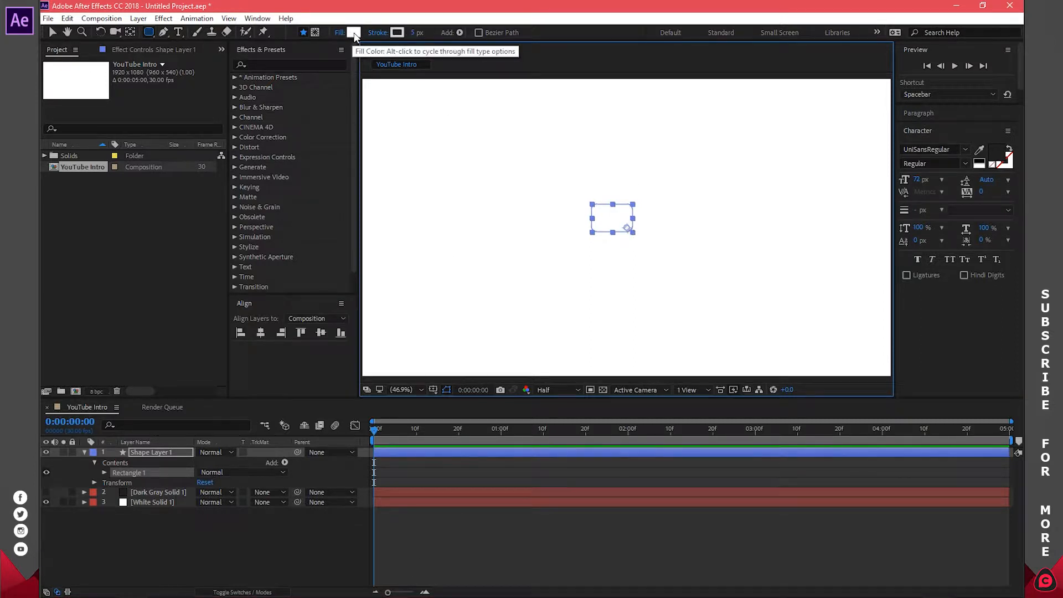
Set the rounded rectangle's stroke color to light gray C6C6C6.
{"action": "left_click", "coordinate": [398, 33]}
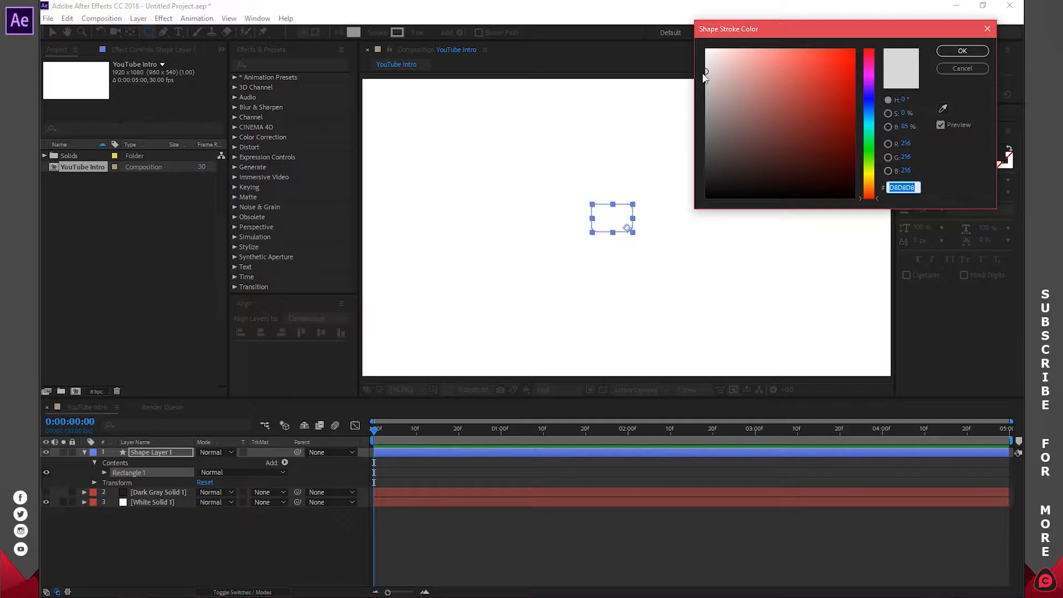
{"action": "mouse_move", "coordinate": [706, 72]}
{"action": "left_mouse_down"}
{"action": "mouse_move", "coordinate": [702, 94]}
{"action": "mouse_move", "coordinate": [702, 83]}
{"action": "left_mouse_up"}
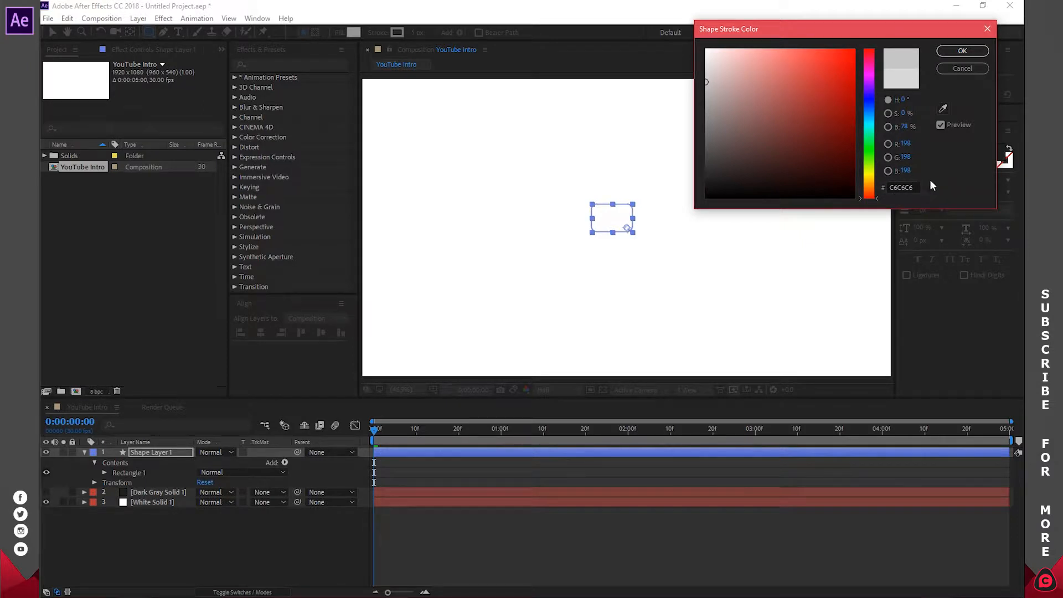
{"action": "left_click", "coordinate": [966, 51]}
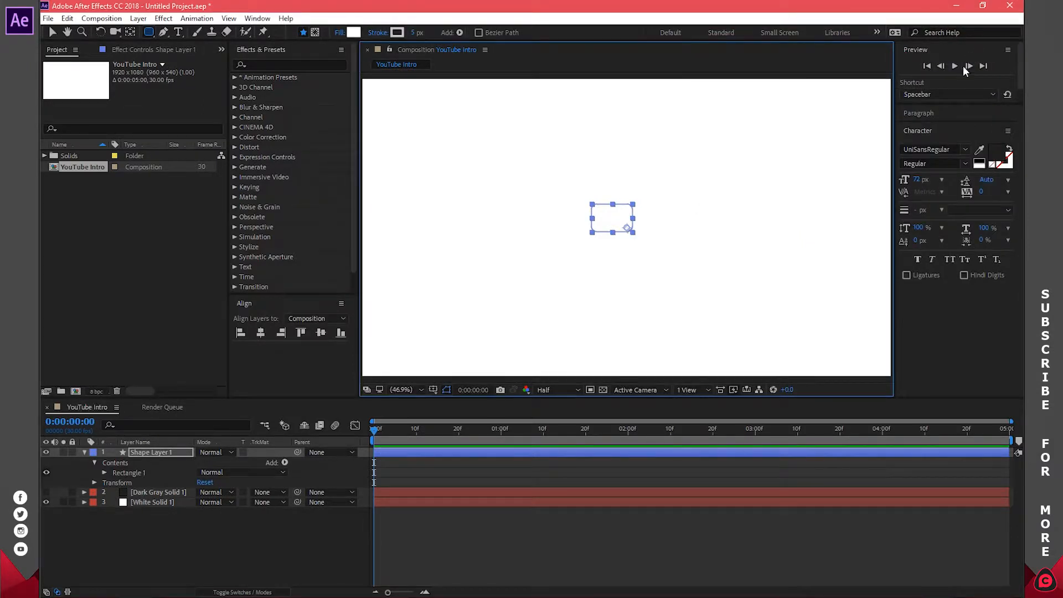
Move the anchor point to the rounded rectangle's middle and align the shape to the composition's horizontal and vertical center.
{"action": "left_click", "coordinate": [131, 33]}
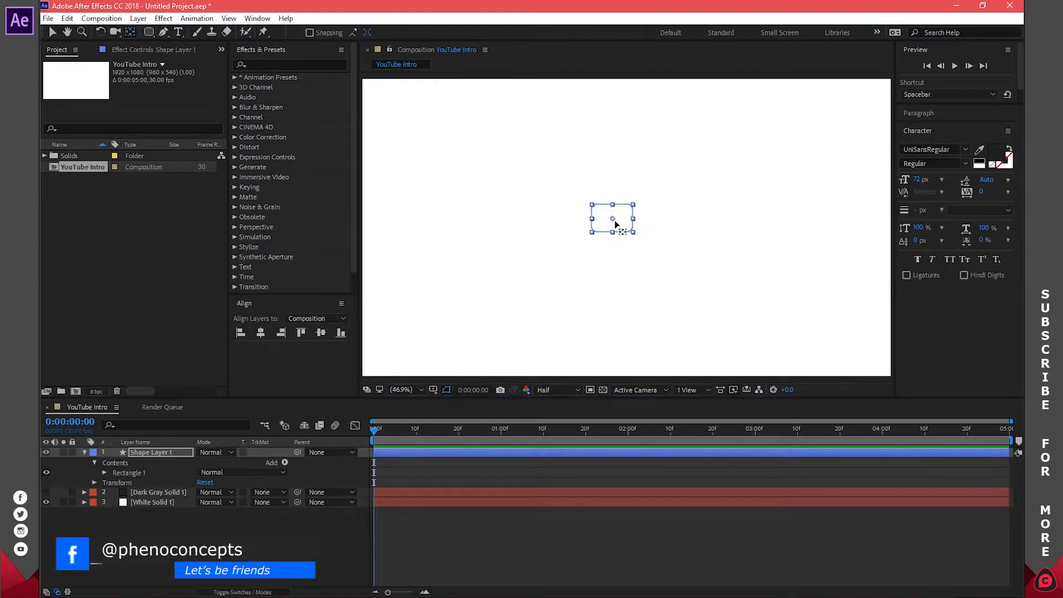
{"action": "left_click_drag", "start_coordinate": [615, 222], "coordinate": [620, 224]}
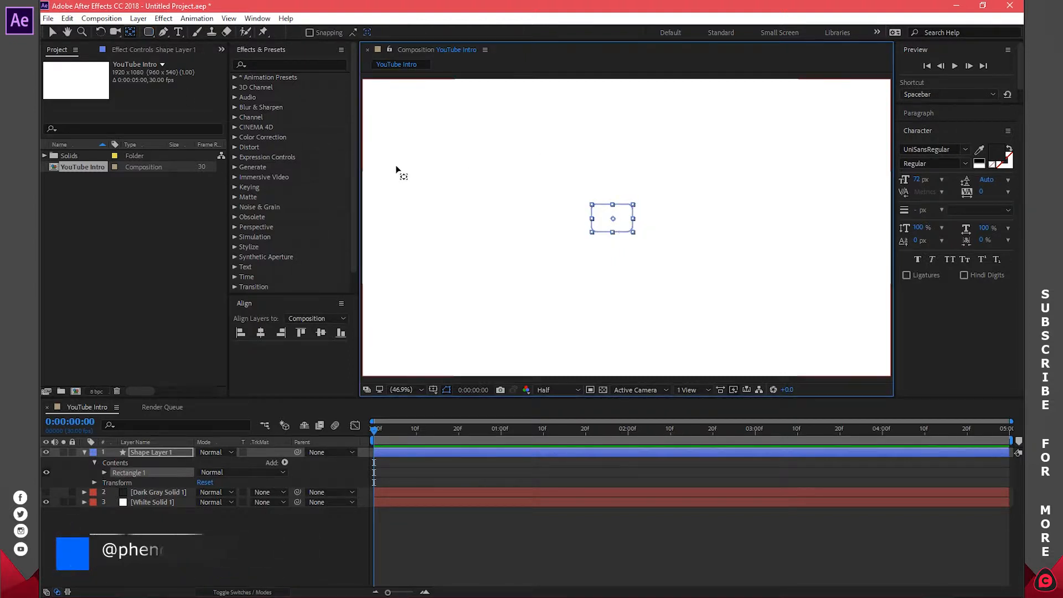
{"action": "left_click", "coordinate": [131, 33]}
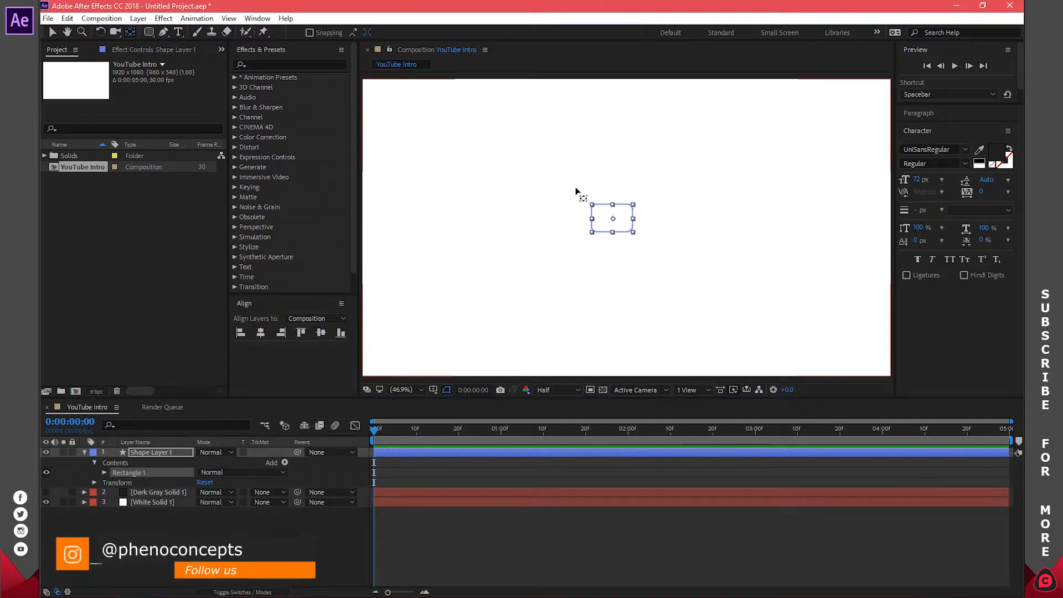
{"action": "left_click", "coordinate": [260, 18]}
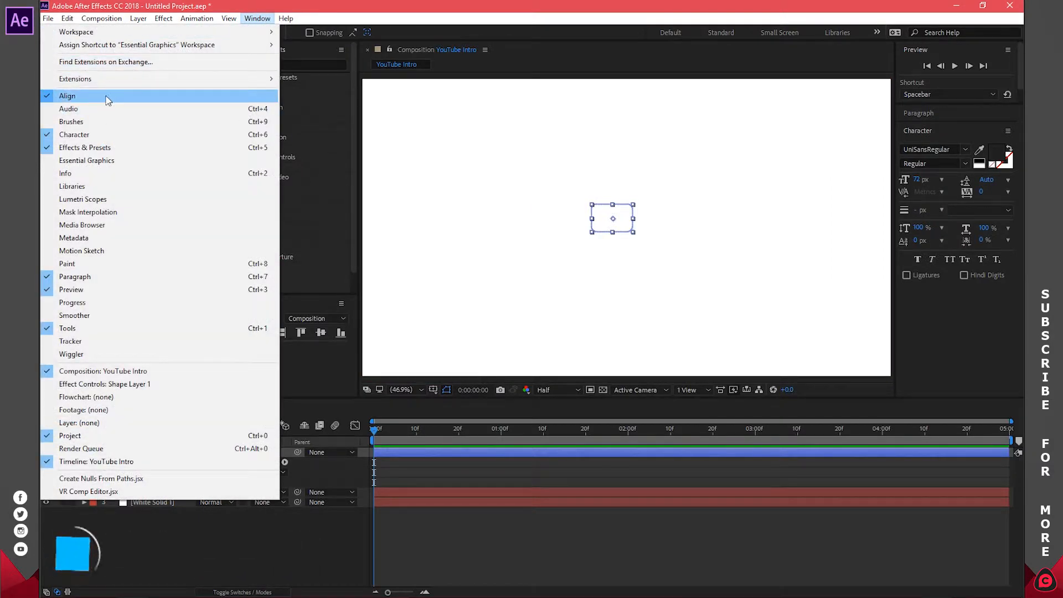
{"action": "left_click", "coordinate": [328, 385]}
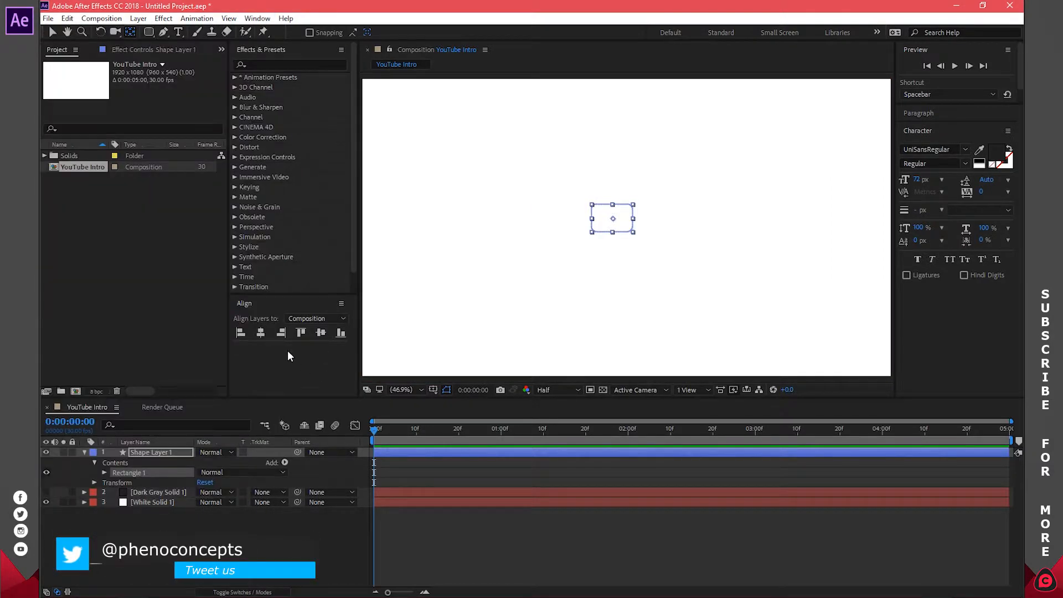
{"action": "left_click", "coordinate": [261, 332]}
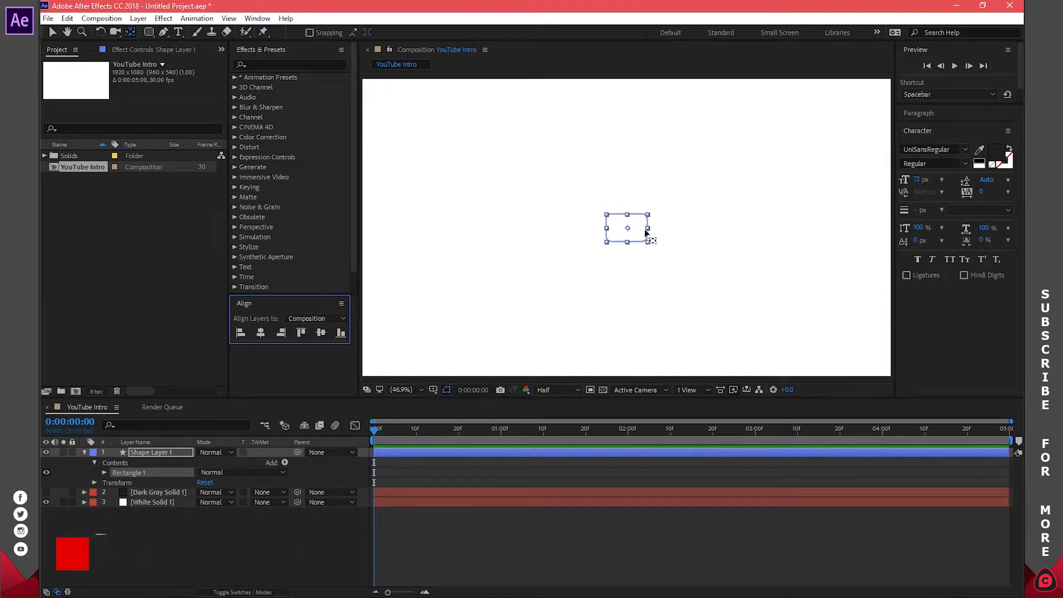
{"action": "left_click", "coordinate": [85, 453]}
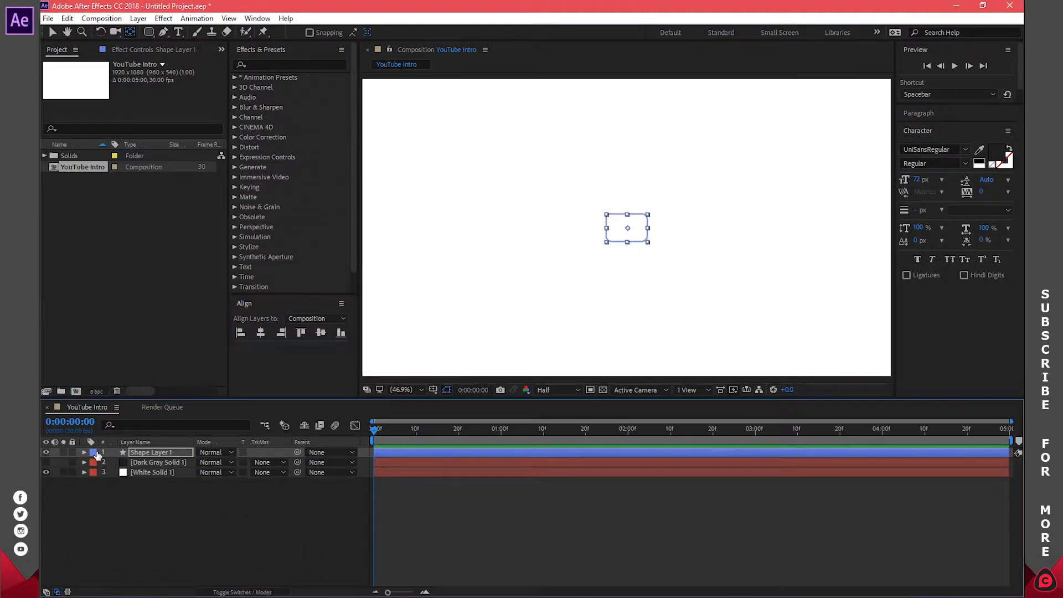
Add a Trim Paths operator to the rounded rectangle's shape layer.
{"action": "left_click", "coordinate": [149, 31]}
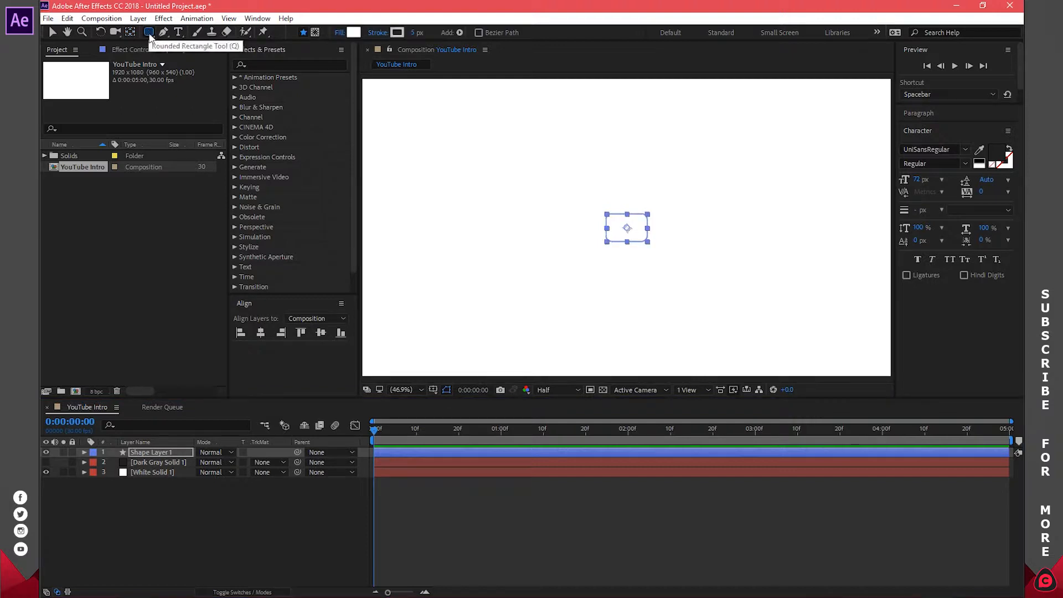
{"action": "left_click", "coordinate": [458, 33]}
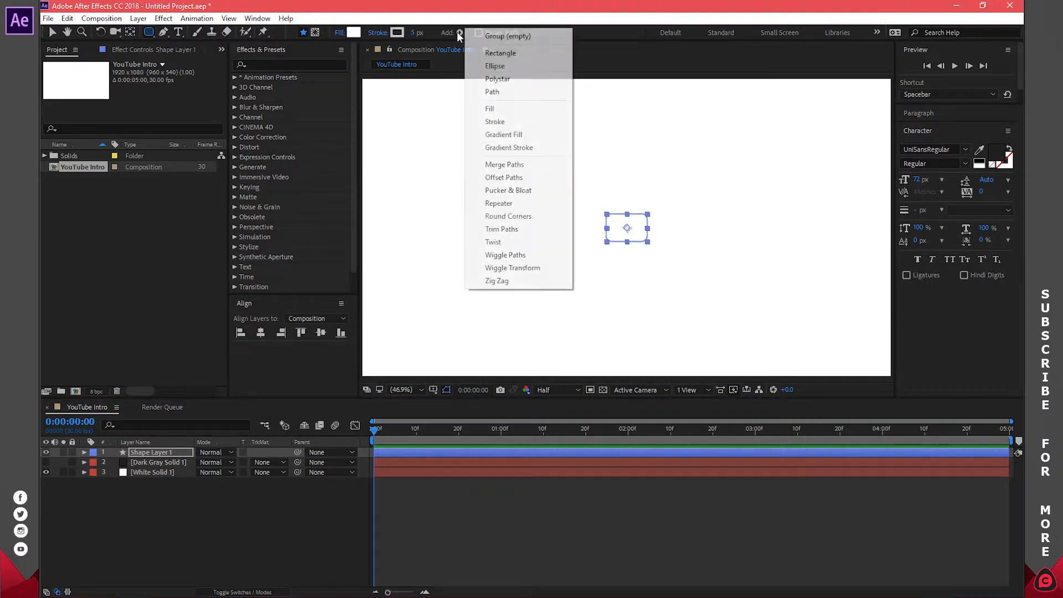
{"action": "left_click", "coordinate": [502, 228]}
{"action": "scroll", "coordinate": [642, 234], "scroll_direction": "up", "scroll_amount": 3}
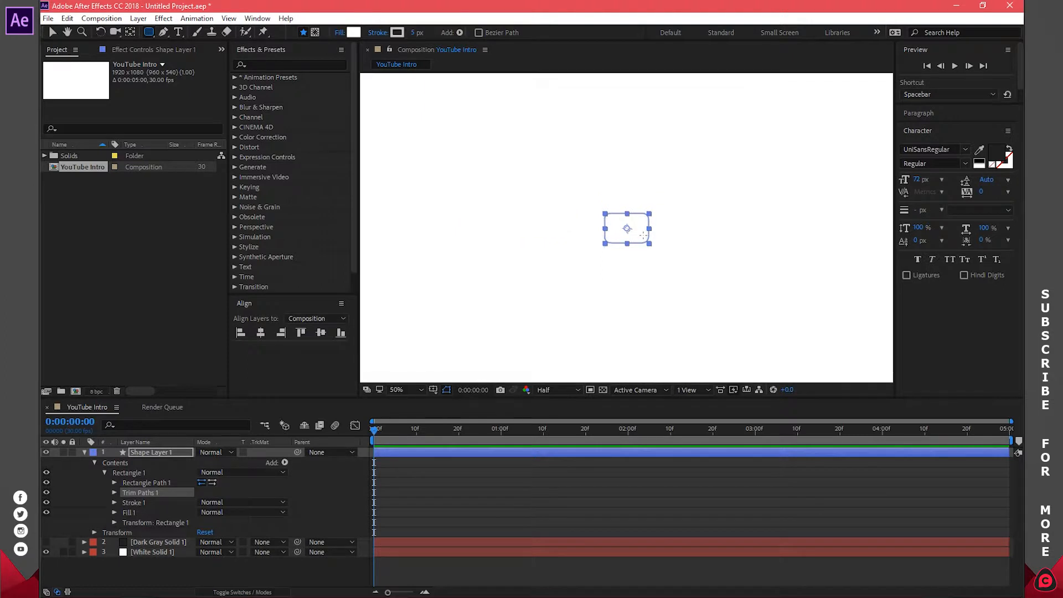
{"action": "scroll", "coordinate": [643, 235], "scroll_direction": "up", "scroll_amount": 1}
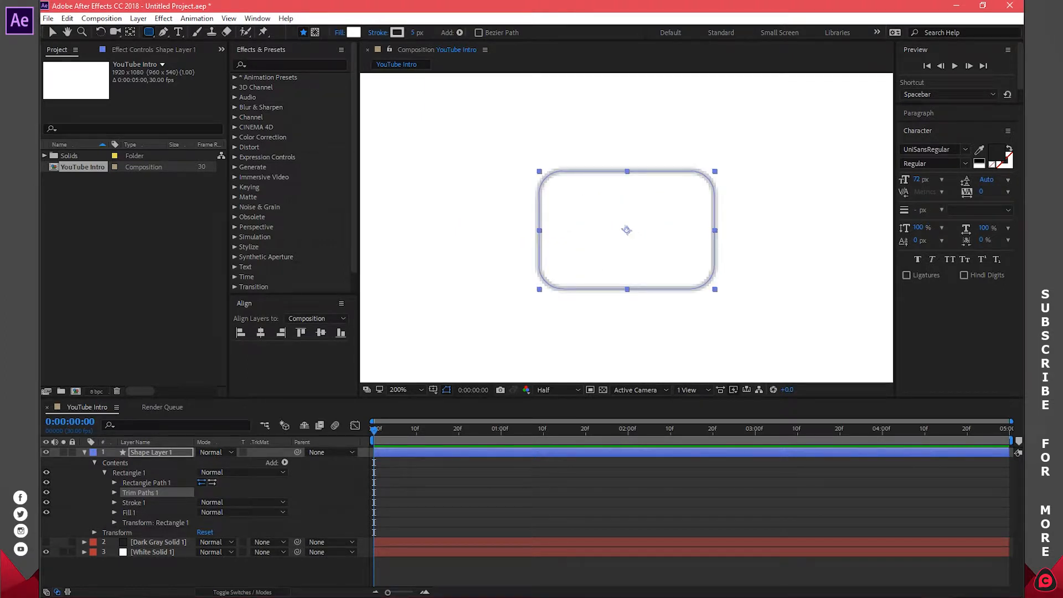
Set the rounded rectangle's fill to None so only its gray stroke remains.
{"action": "left_click", "coordinate": [339, 33]}
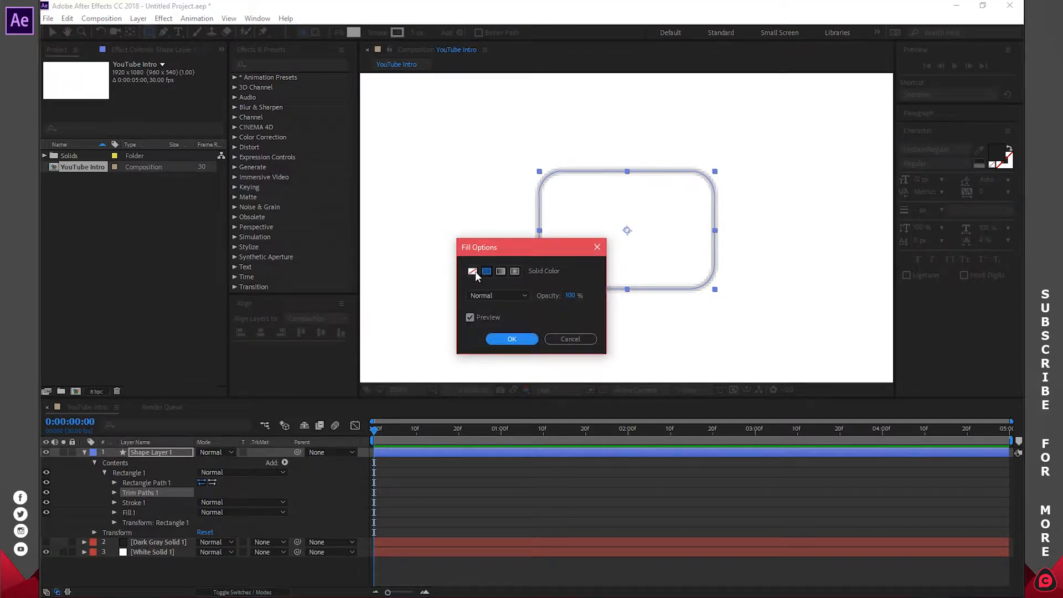
{"action": "left_click", "coordinate": [473, 272]}
{"action": "left_click", "coordinate": [510, 340]}
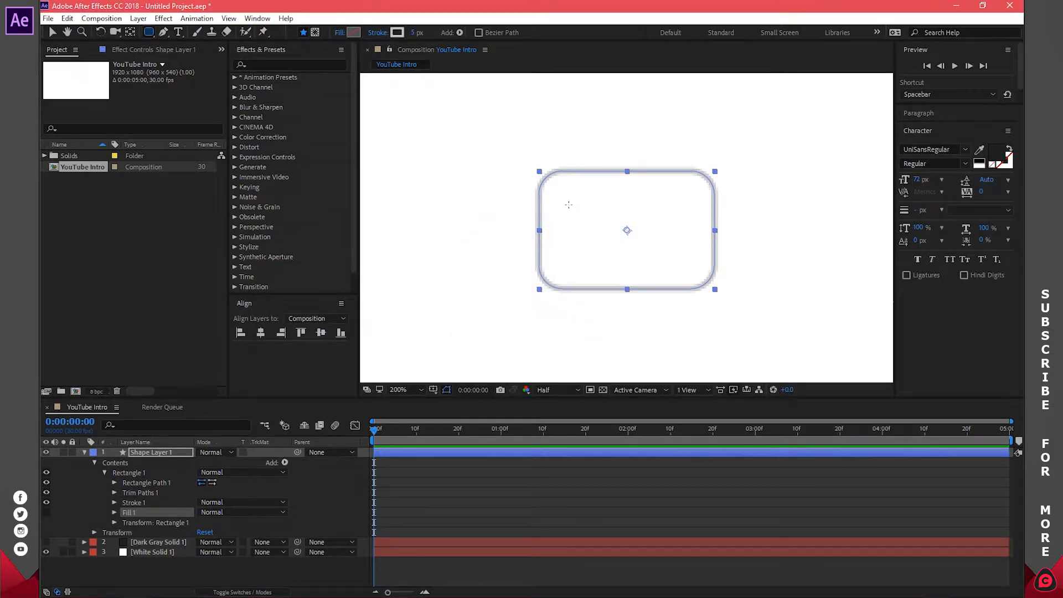
Keyframe the Trim Paths End value from 0% at the first frame to 100% at 1 second.
{"action": "left_click", "coordinate": [113, 492]}
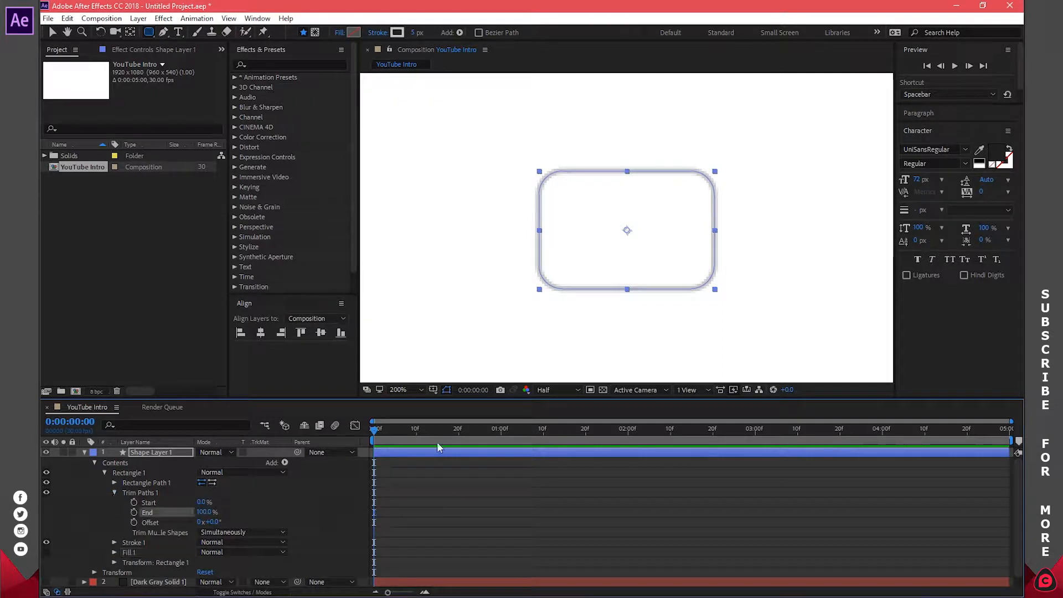
{"action": "left_click", "coordinate": [134, 512]}
{"action": "left_click_drag", "start_coordinate": [209, 513], "coordinate": [135, 515]}
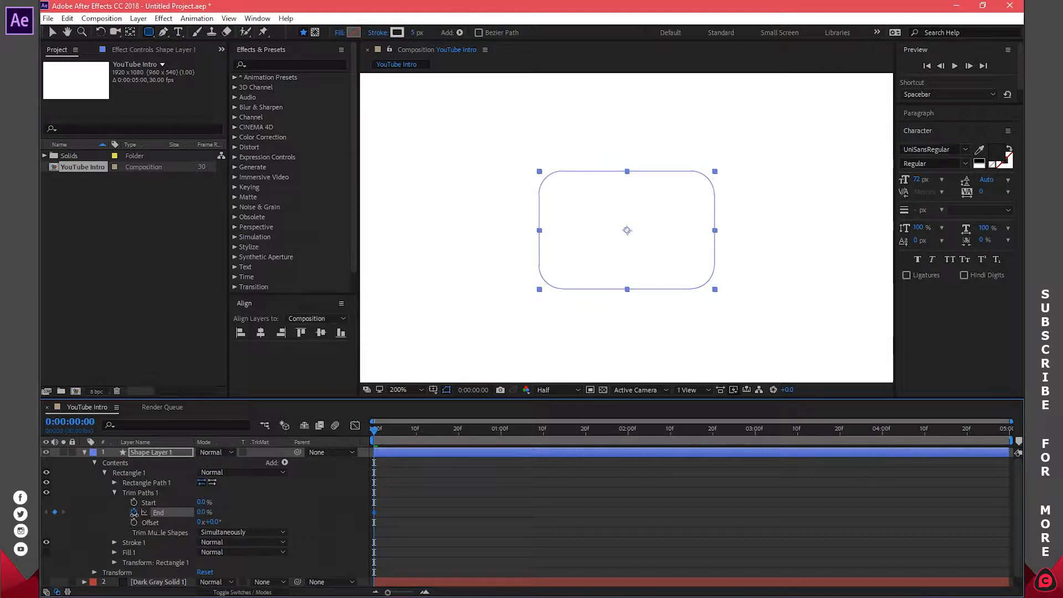
{"action": "left_click_drag", "start_coordinate": [375, 432], "coordinate": [501, 441]}
{"action": "left_click", "coordinate": [203, 512]}
{"action": "type", "text": "100"}
{"action": "key", "text": "Return"}
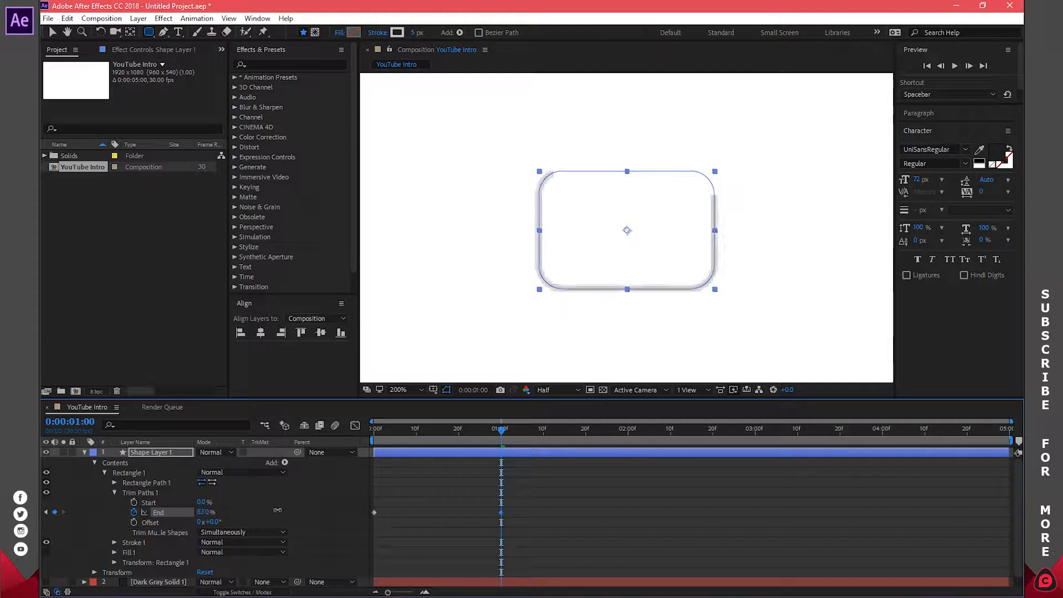
Apply Easy Ease to both Trim Paths End keyframes and preview the outline drawing on.
{"action": "mouse_move", "coordinate": [439, 428]}
{"action": "left_mouse_down"}
{"action": "mouse_move", "coordinate": [359, 424]}
{"action": "mouse_move", "coordinate": [497, 429]}
{"action": "left_mouse_up"}
{"action": "left_click", "coordinate": [540, 498]}
{"action": "left_click_drag", "start_coordinate": [542, 499], "coordinate": [371, 538]}
{"action": "right_click", "coordinate": [374, 513]}
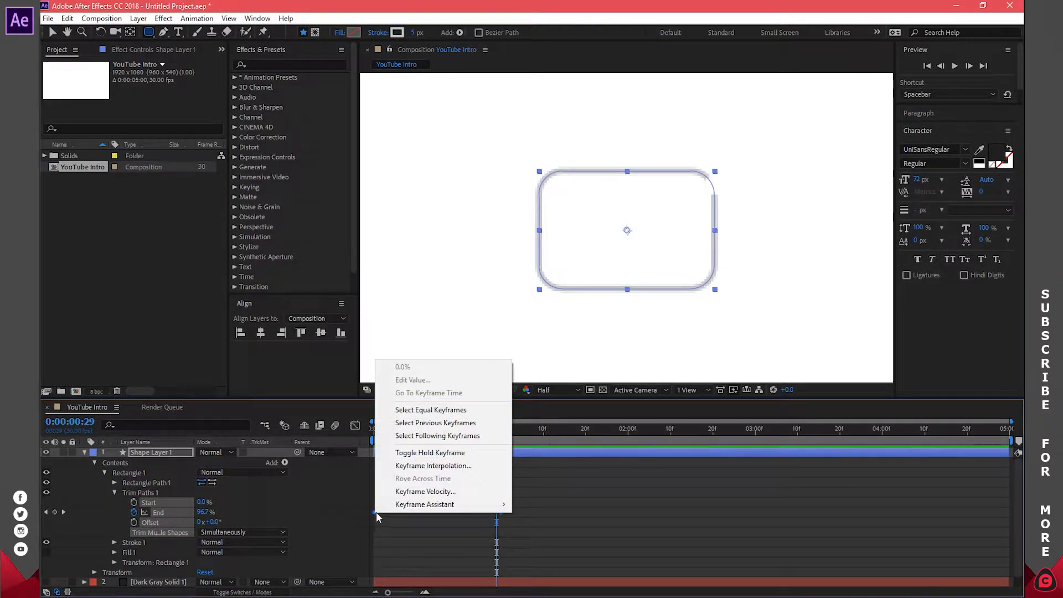
{"action": "mouse_move", "coordinate": [414, 507]}
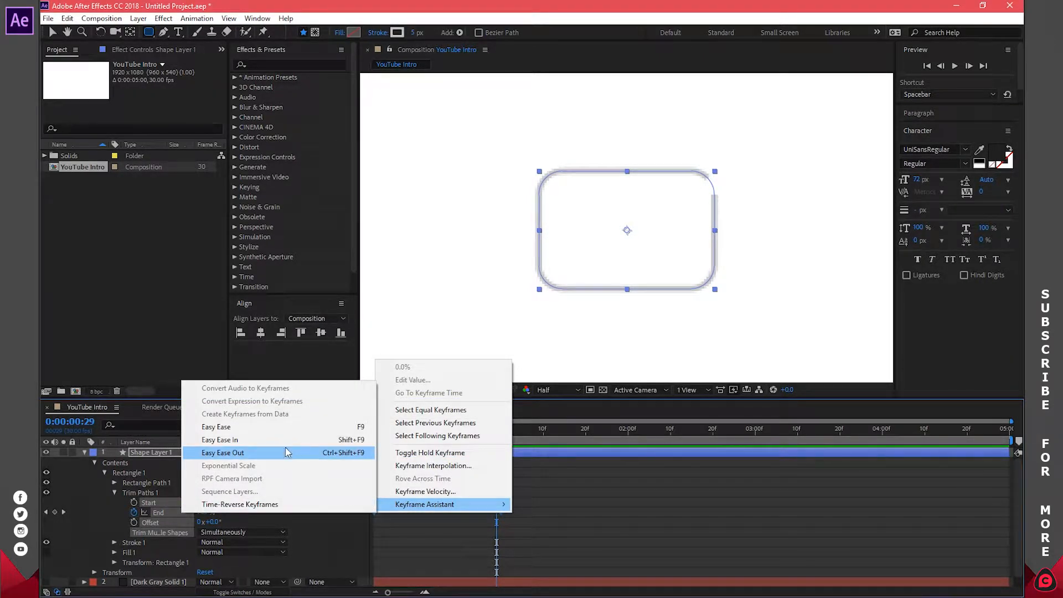
{"action": "left_click", "coordinate": [246, 431]}
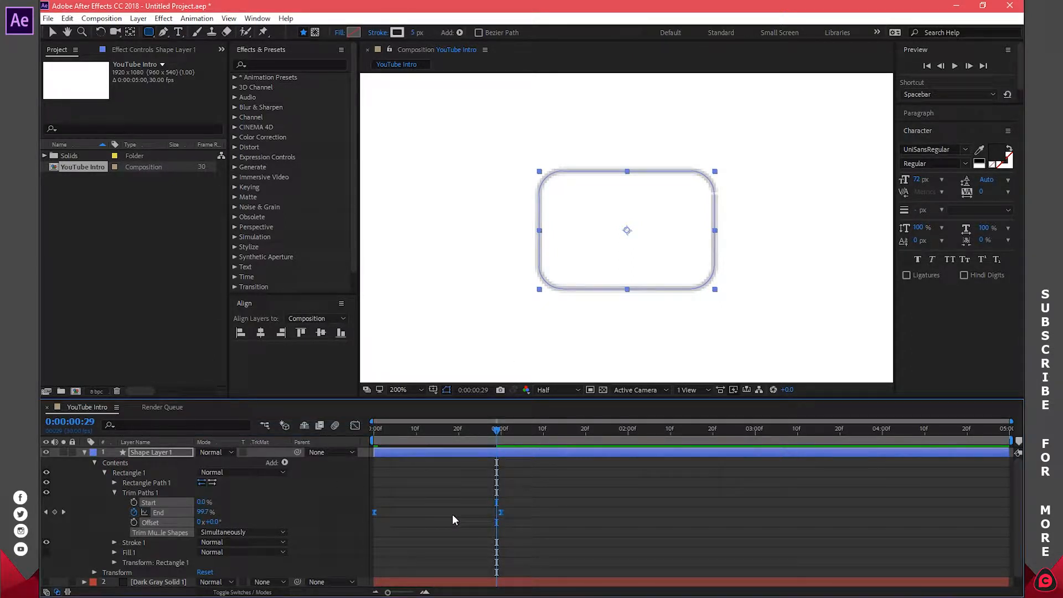
{"action": "left_click_drag", "start_coordinate": [497, 430], "coordinate": [371, 433]}
{"action": "key", "text": "space"}
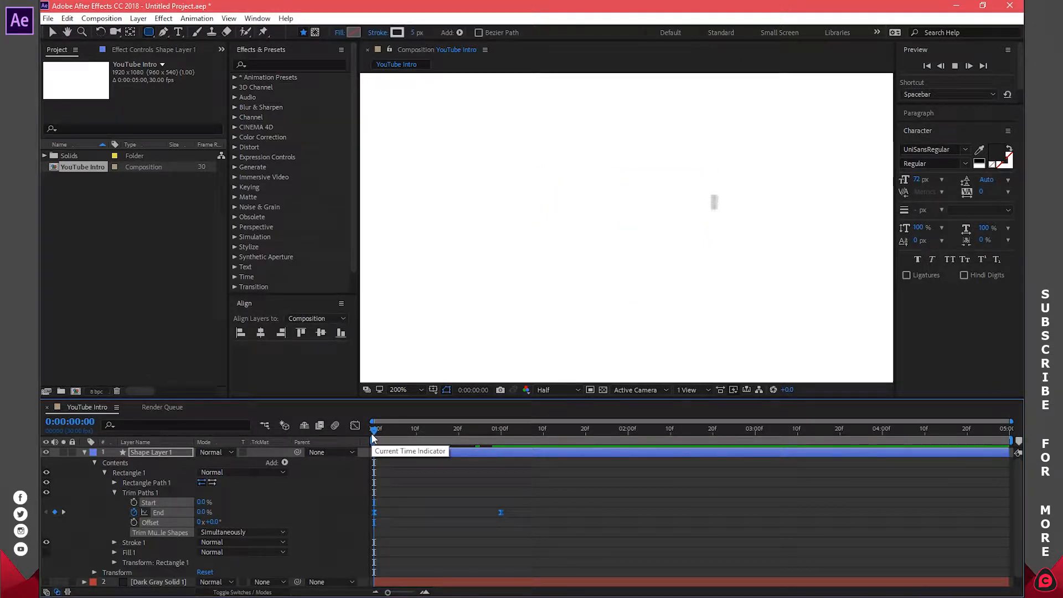
{"action": "key", "text": "space"}
{"action": "left_click", "coordinate": [493, 439]}
{"action": "left_click_drag", "start_coordinate": [493, 439], "coordinate": [462, 437]}
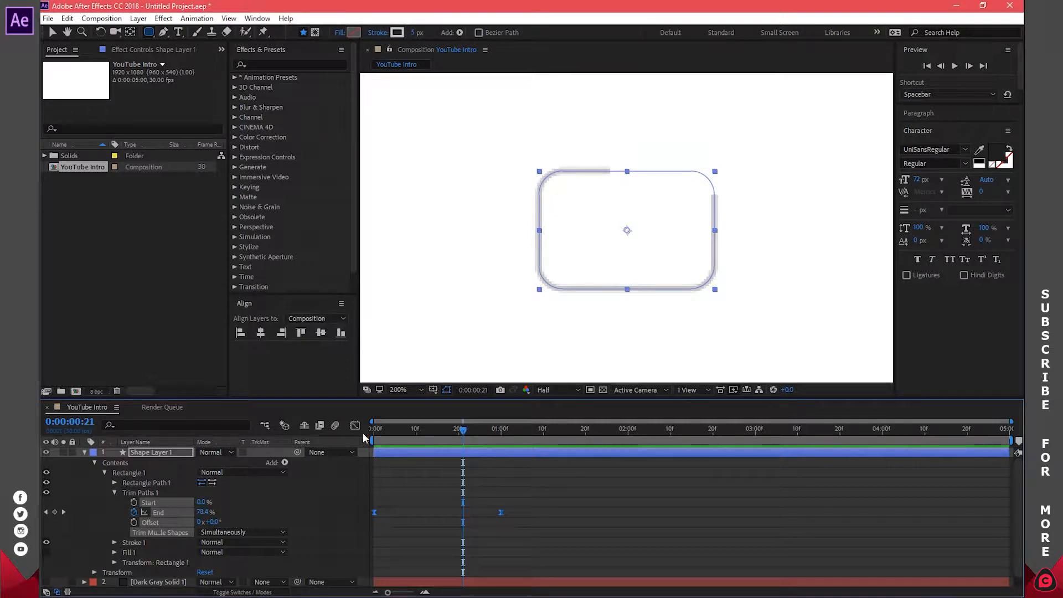
Reshape the End keyframes' speed graph so the speed peaks early and eases out slowly, and preview the animation.
{"action": "left_click", "coordinate": [355, 426]}
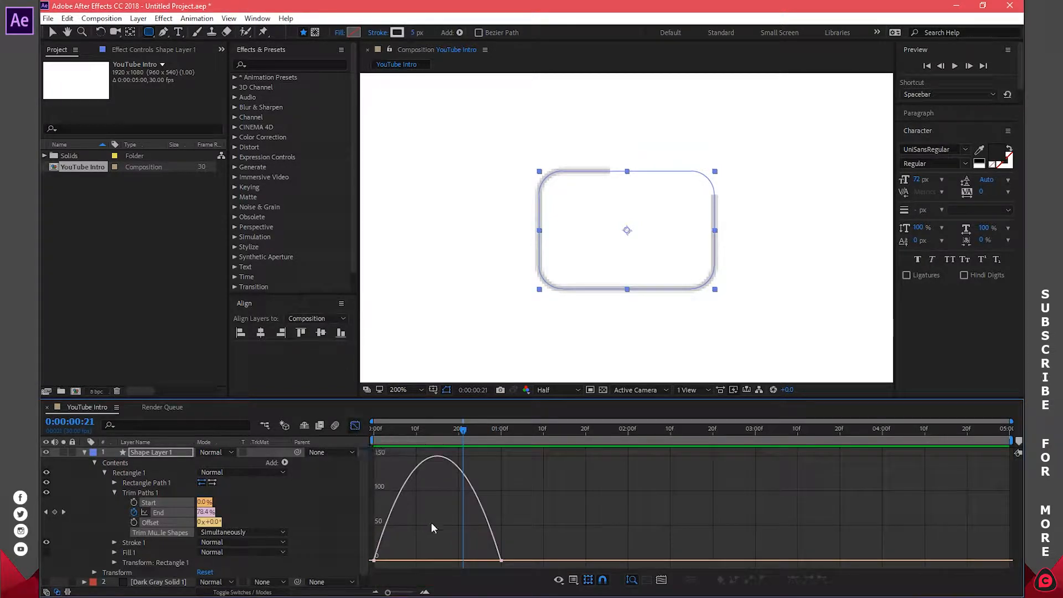
{"action": "right_click", "coordinate": [536, 510]}
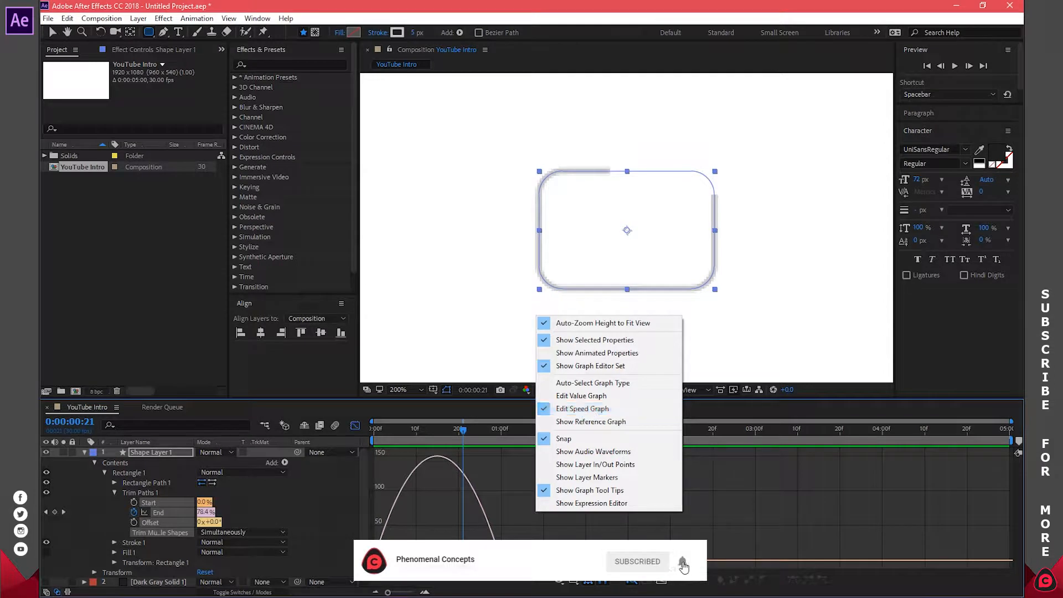
{"action": "left_click", "coordinate": [592, 415]}
{"action": "left_click", "coordinate": [487, 515]}
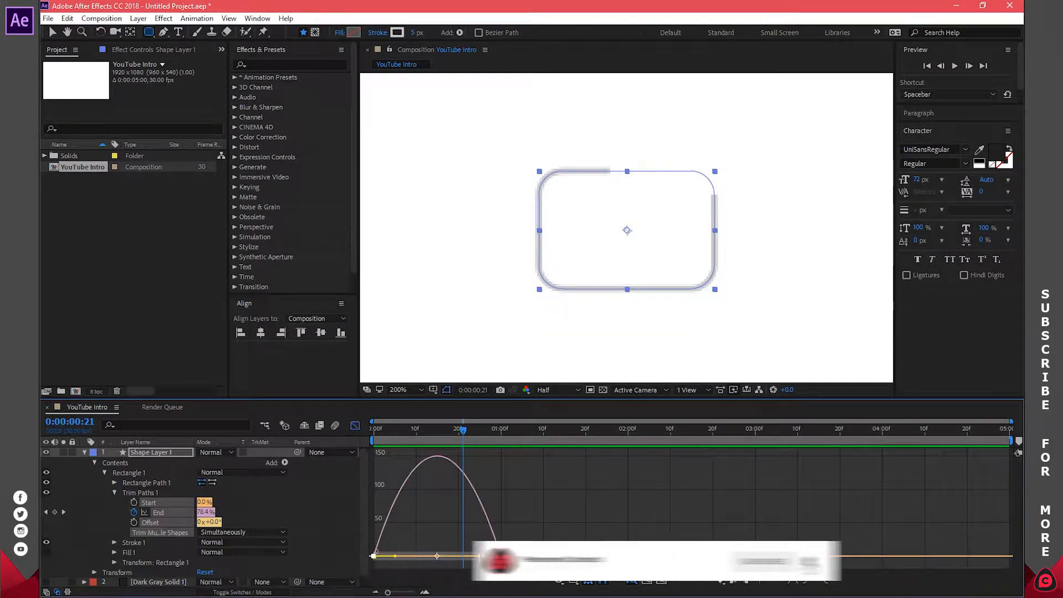
{"action": "left_click_drag", "start_coordinate": [480, 559], "coordinate": [419, 559]}
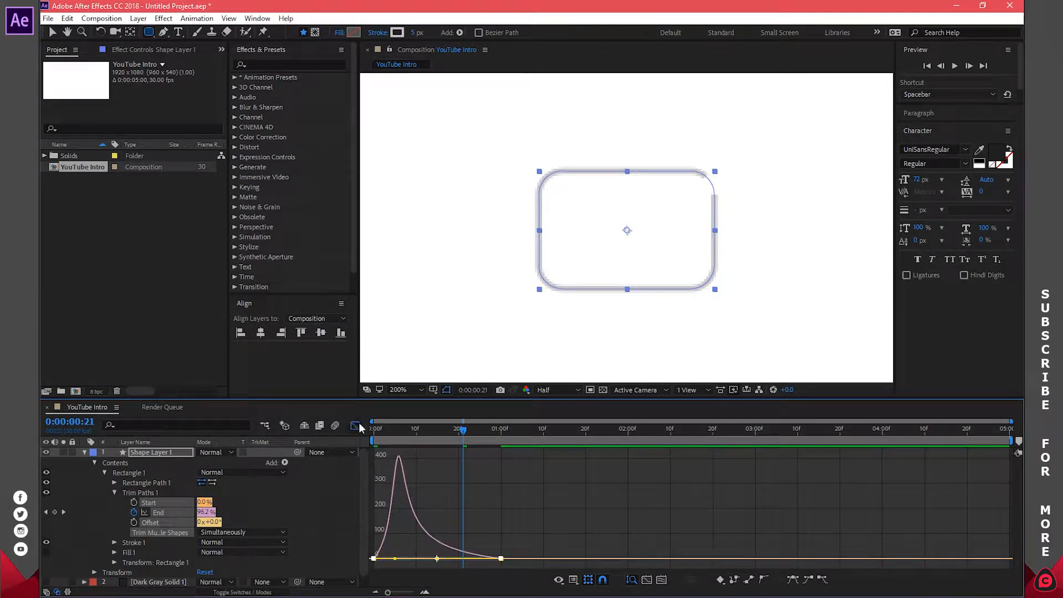
{"action": "left_click", "coordinate": [356, 427]}
{"action": "left_click", "coordinate": [955, 66]}
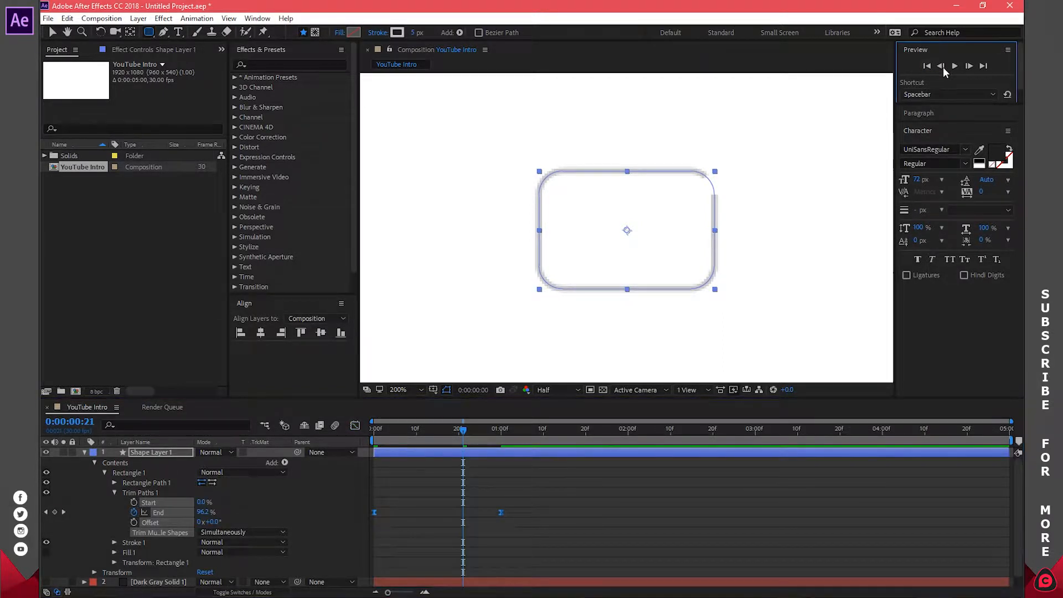
{"action": "left_click", "coordinate": [955, 68]}
Collapse the shape layer's properties and rename the layer Gray Stroke.
{"action": "left_click", "coordinate": [505, 478]}
{"action": "key", "text": "u"}
{"action": "left_click", "coordinate": [161, 452]}
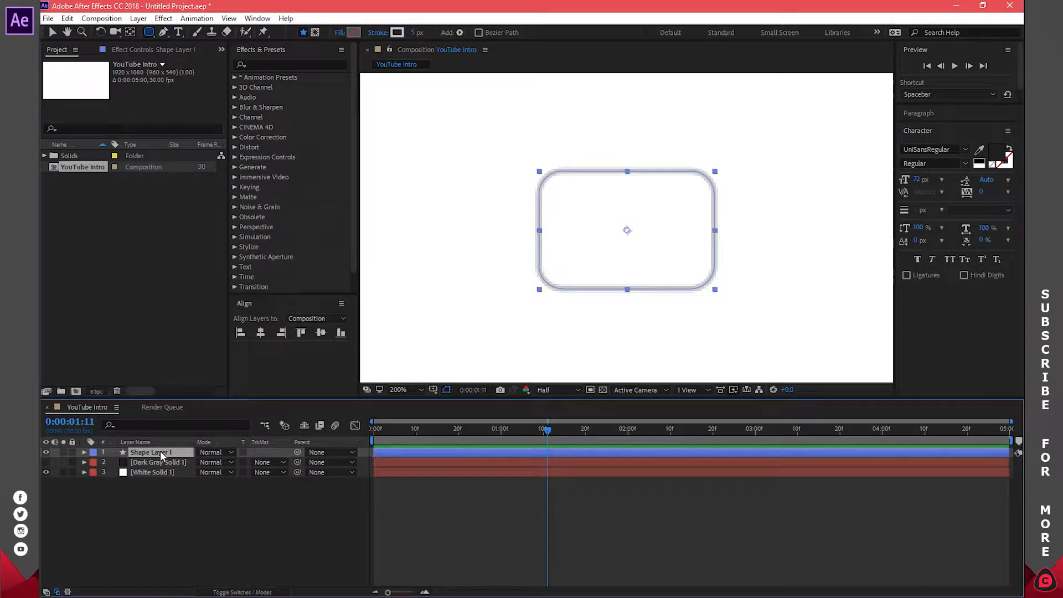
{"action": "key", "text": "Return"}
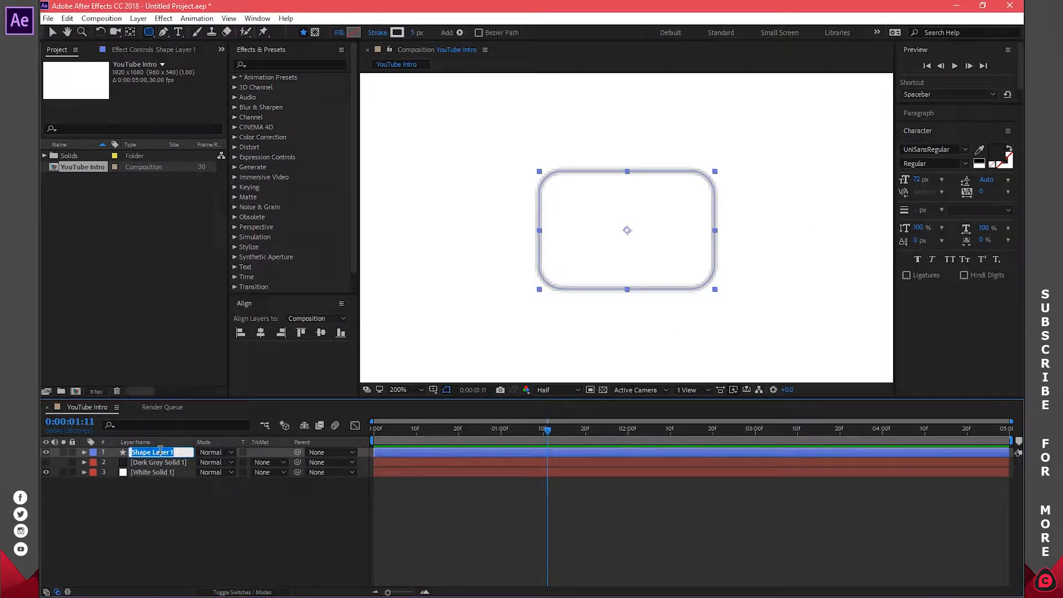
{"action": "type", "text": "Gray Stroke"}
{"action": "key", "text": "Return"}
Duplicate the Gray Stroke layer and name the copy Red Stroke.
{"action": "key", "text": "ctrl+d"}
{"action": "key", "text": "Return"}
{"action": "double_click", "coordinate": [138, 452]}
{"action": "type", "text": "Red Stroke"}
{"action": "key", "text": "Return"}
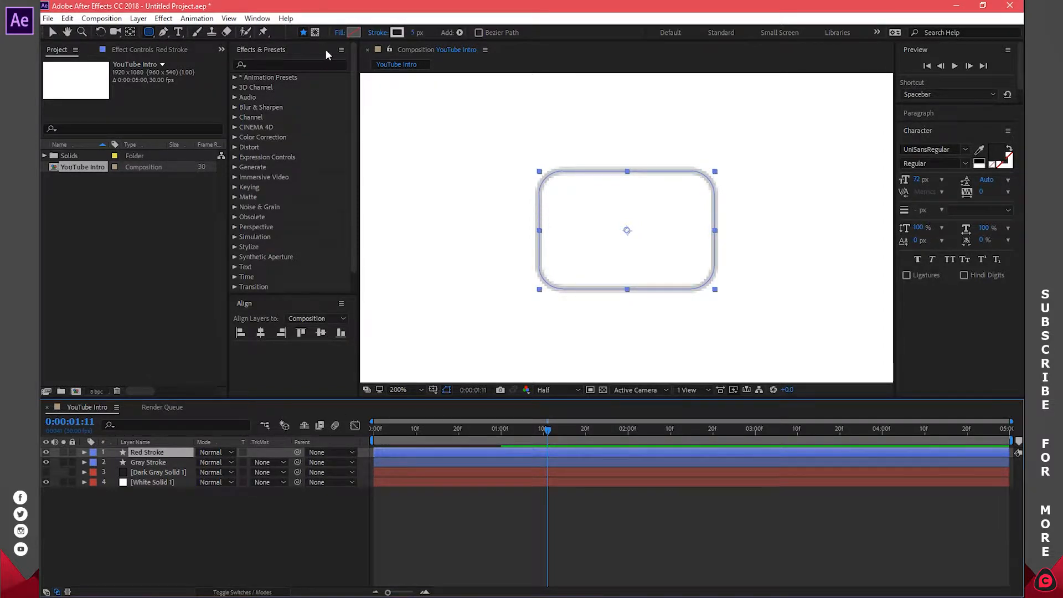
Set the Red Stroke layer's stroke color to red FF3030.
{"action": "left_click", "coordinate": [397, 33]}
{"action": "left_click", "coordinate": [827, 68]}
{"action": "left_click_drag", "start_coordinate": [826, 68], "coordinate": [826, 48]}
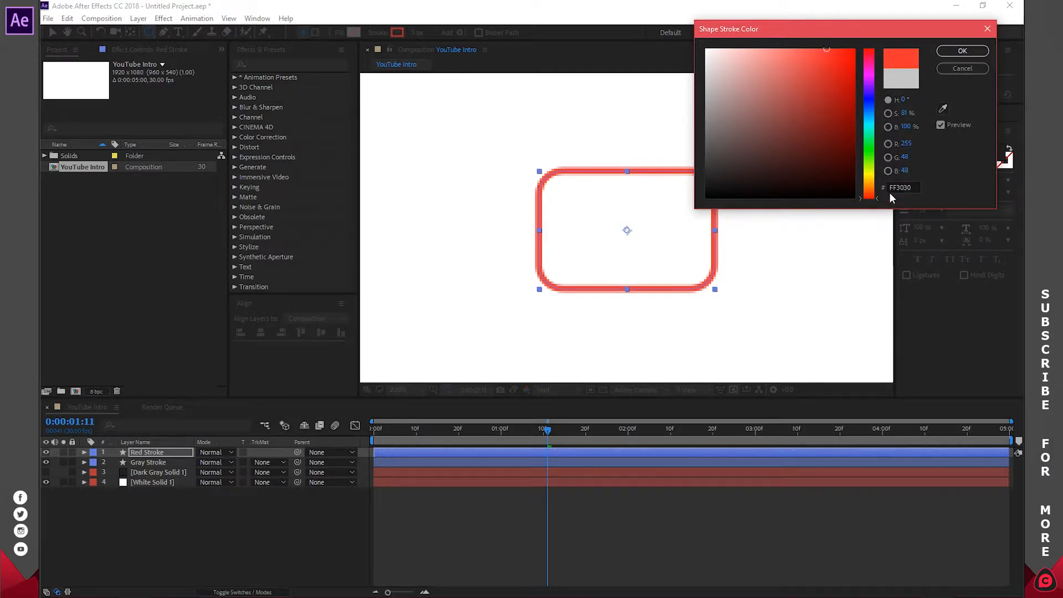
{"action": "left_click", "coordinate": [962, 51]}
Start the Red Stroke layer at frame 10 and move its last End keyframe to 1 second, in line with Gray Stroke's last keyframe.
{"action": "mouse_move", "coordinate": [542, 432]}
{"action": "left_mouse_down"}
{"action": "mouse_move", "coordinate": [360, 434]}
{"action": "mouse_move", "coordinate": [417, 440]}
{"action": "mouse_move", "coordinate": [390, 451]}
{"action": "mouse_move", "coordinate": [419, 450]}
{"action": "mouse_move", "coordinate": [374, 429]}
{"action": "mouse_move", "coordinate": [502, 445]}
{"action": "left_mouse_up"}
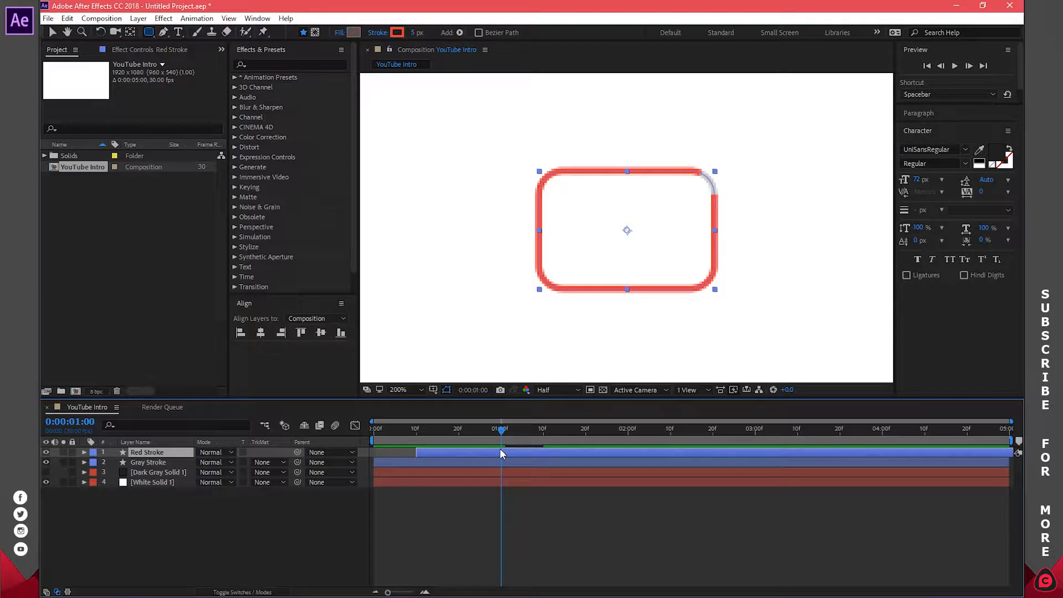
{"action": "key", "text": "u"}
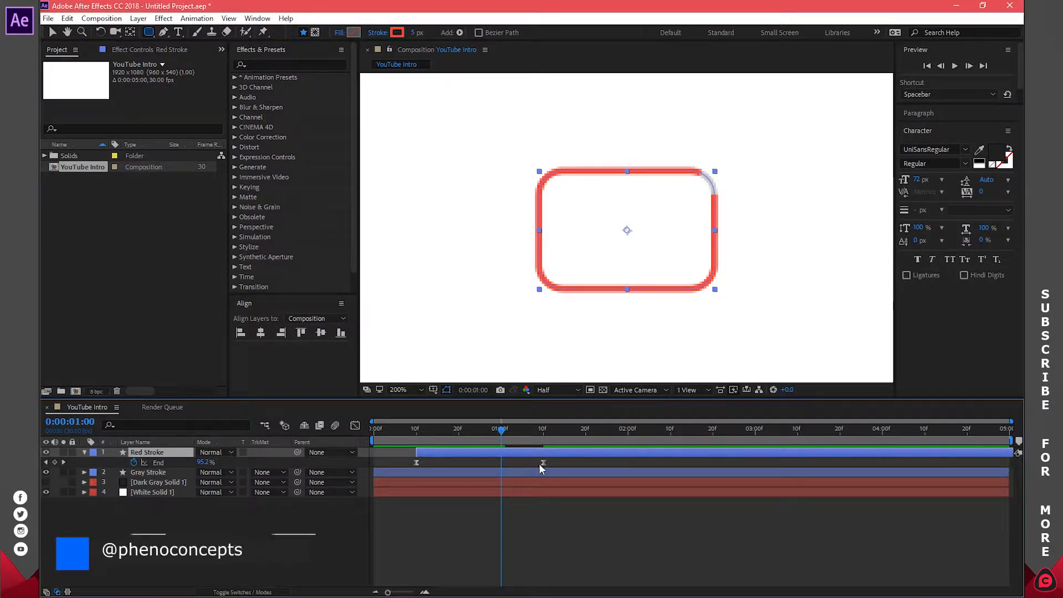
{"action": "left_click_drag", "start_coordinate": [544, 463], "coordinate": [504, 460]}
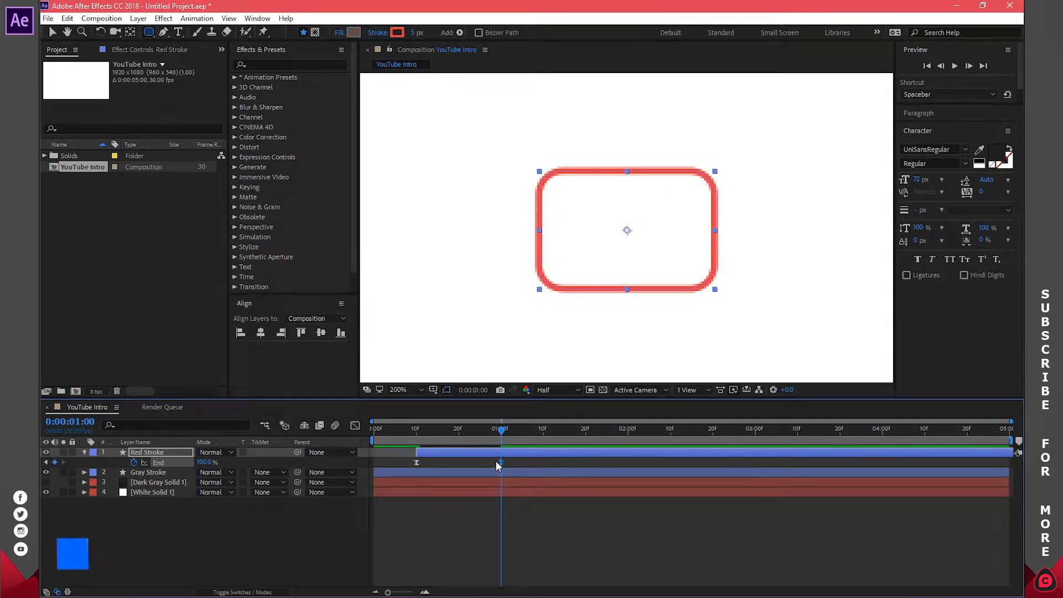
{"action": "left_click", "coordinate": [495, 470]}
{"action": "key", "text": "u"}
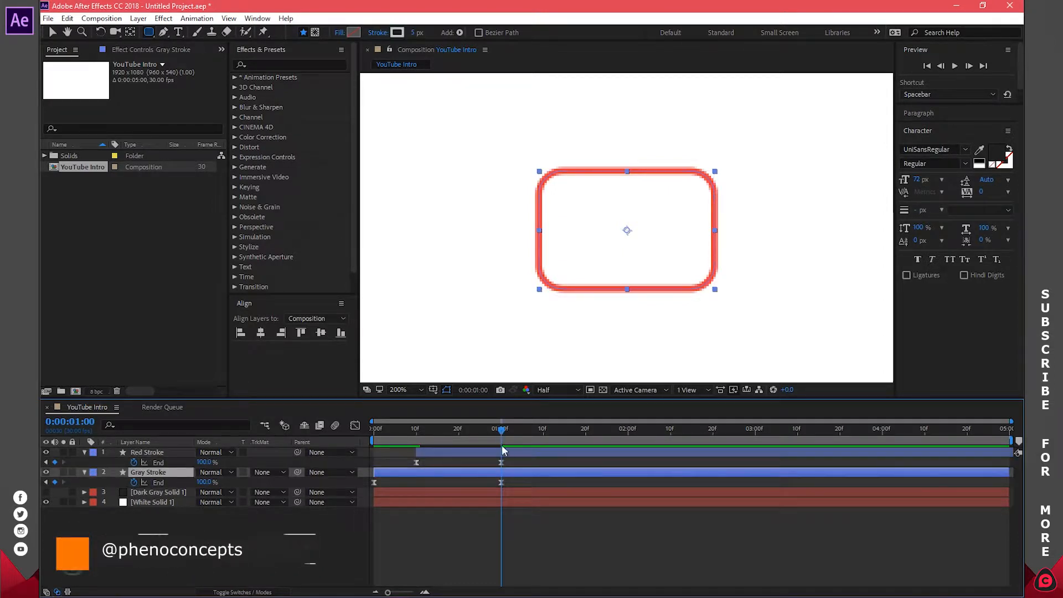
{"action": "mouse_move", "coordinate": [500, 433]}
{"action": "left_mouse_down"}
{"action": "mouse_move", "coordinate": [372, 433]}
{"action": "mouse_move", "coordinate": [499, 434]}
{"action": "left_mouse_up"}
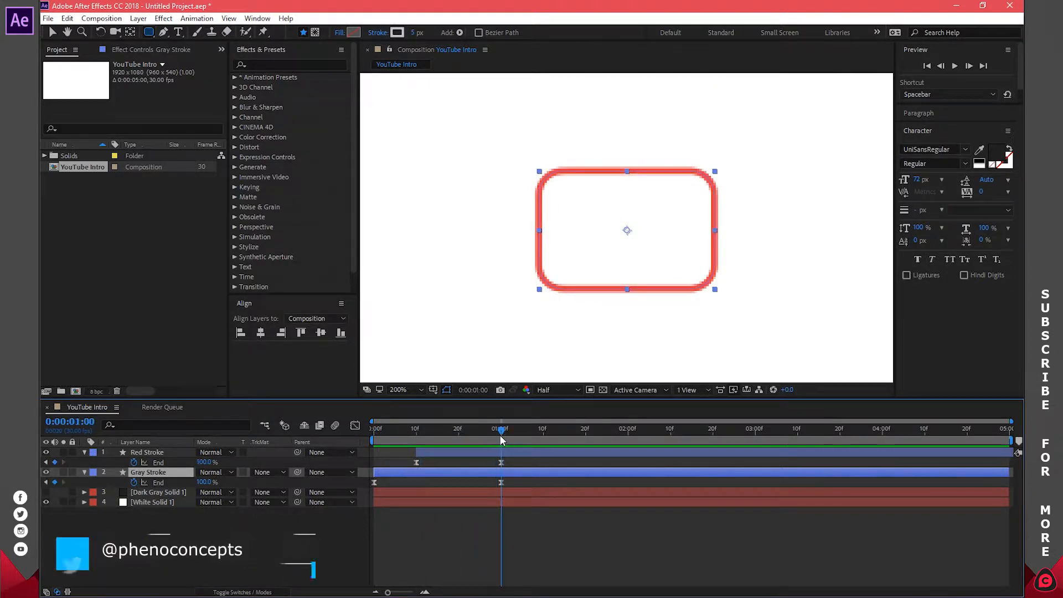
{"action": "left_click", "coordinate": [517, 525]}
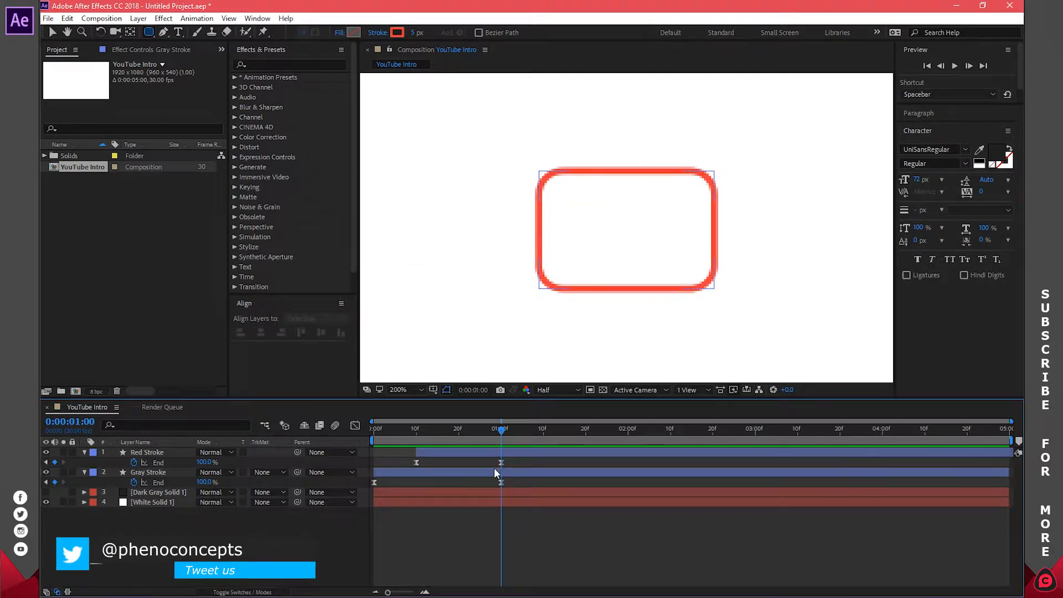
Duplicate the Red Stroke layer, collapse the layer properties and rename the copy Red Fill.
{"action": "left_click", "coordinate": [473, 453]}
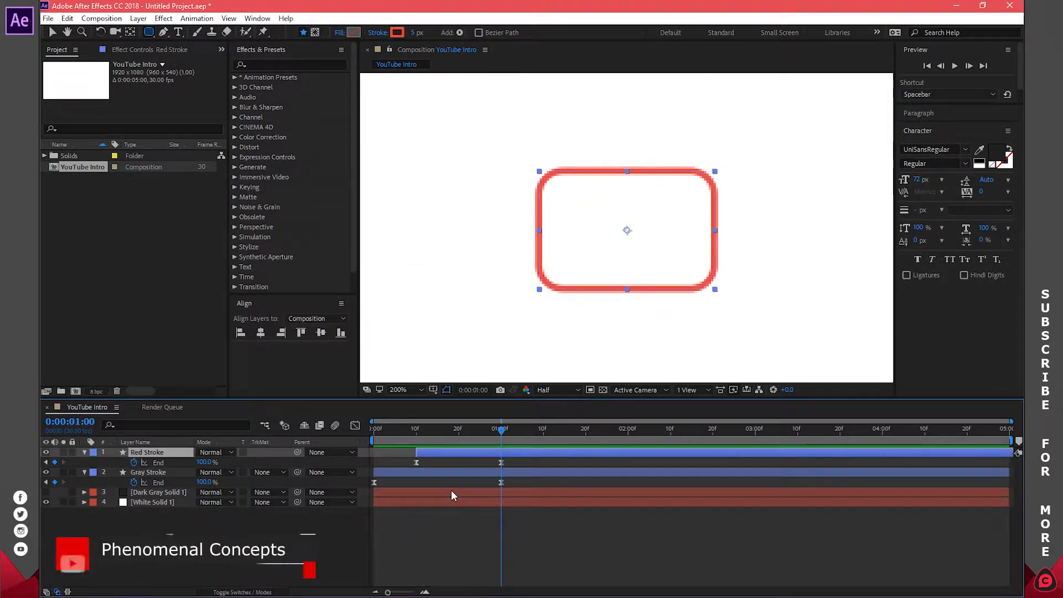
{"action": "key", "text": "ctrl+d"}
{"action": "left_click", "coordinate": [85, 472]}
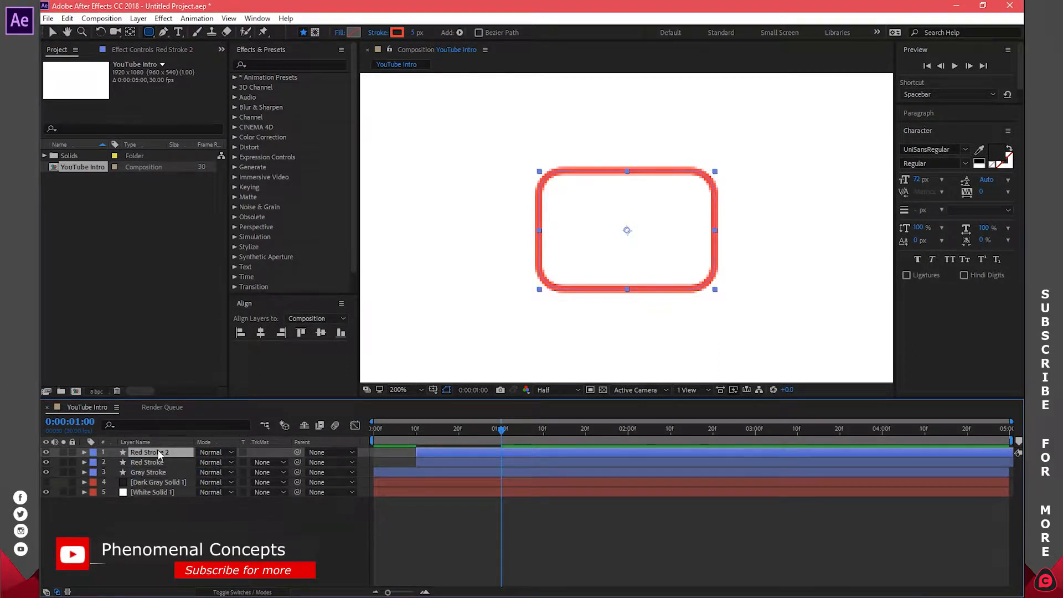
{"action": "key", "text": "Return"}
{"action": "left_click", "coordinate": [147, 452]}
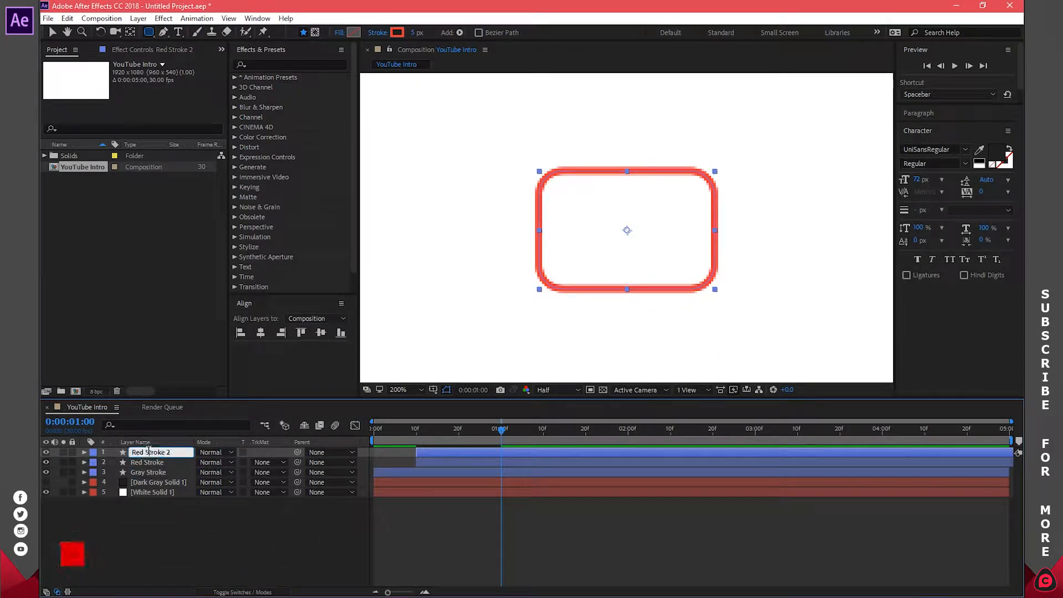
{"action": "left_click_drag", "start_coordinate": [145, 453], "coordinate": [203, 452]}
{"action": "type", "text": "Fill"}
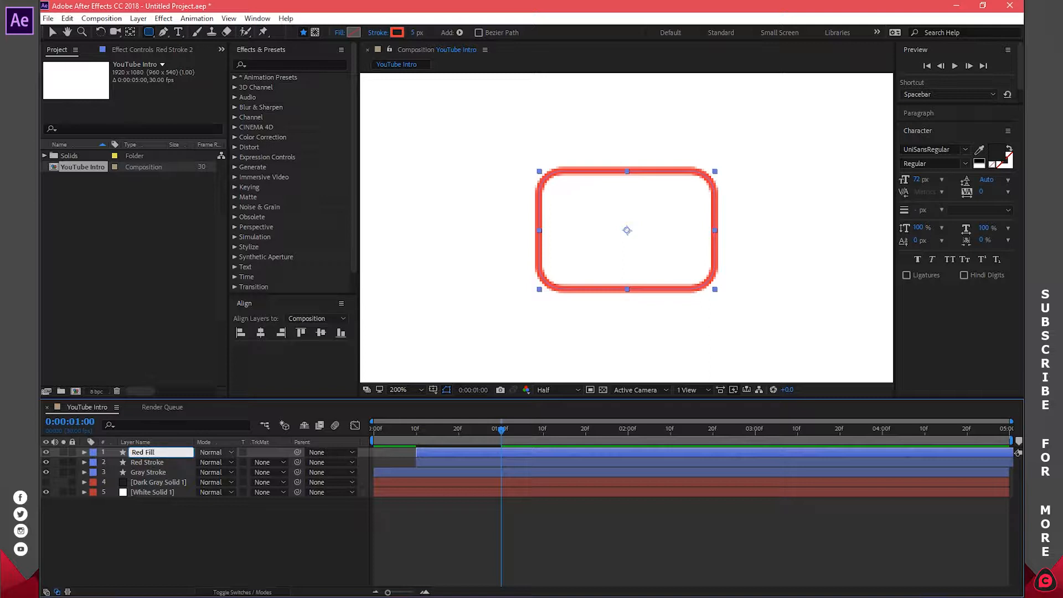
{"action": "key", "text": "Return"}
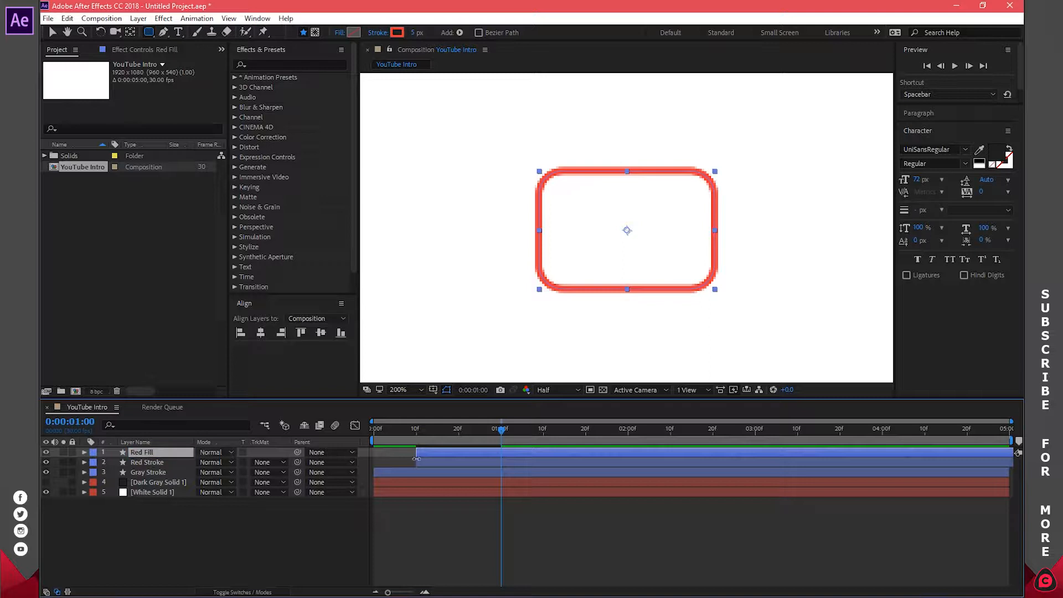
Set the Red Fill layer's stroke to None and its fill to Solid Color.
{"action": "left_click", "coordinate": [379, 33]}
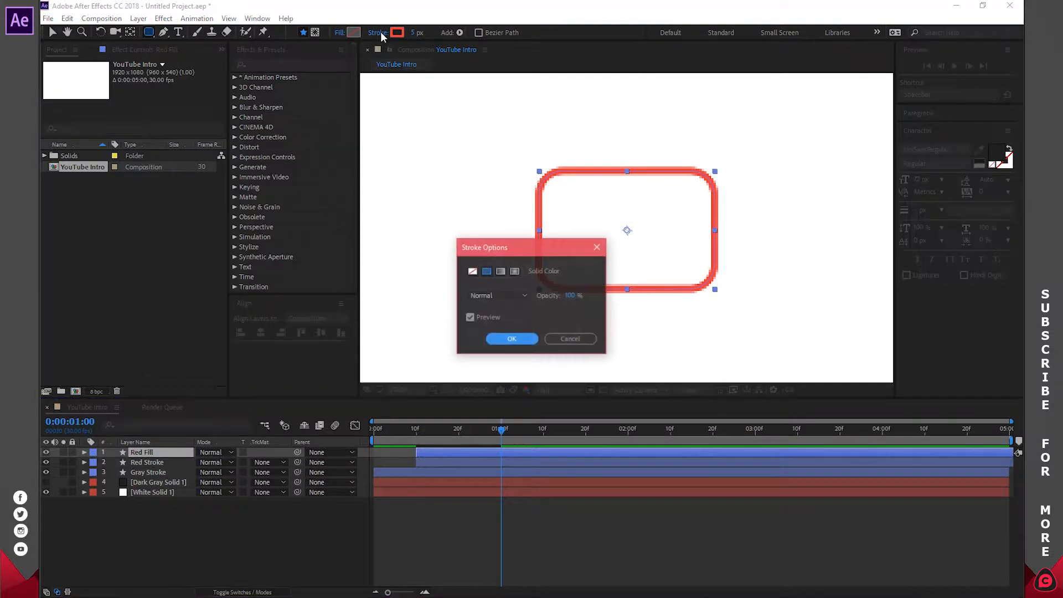
{"action": "left_click", "coordinate": [474, 274]}
{"action": "left_click", "coordinate": [523, 342]}
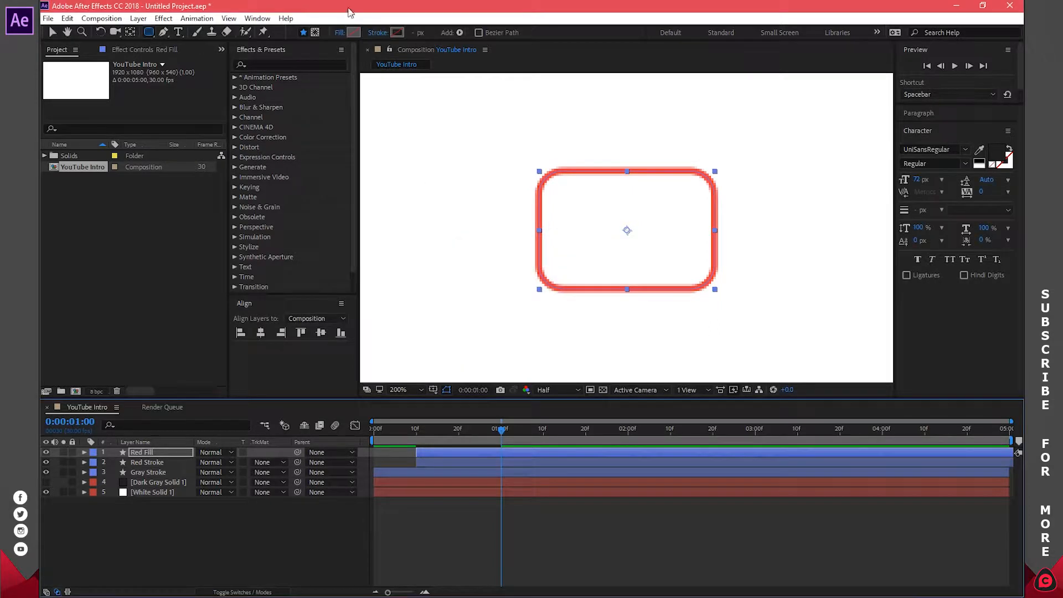
{"action": "left_click", "coordinate": [340, 33]}
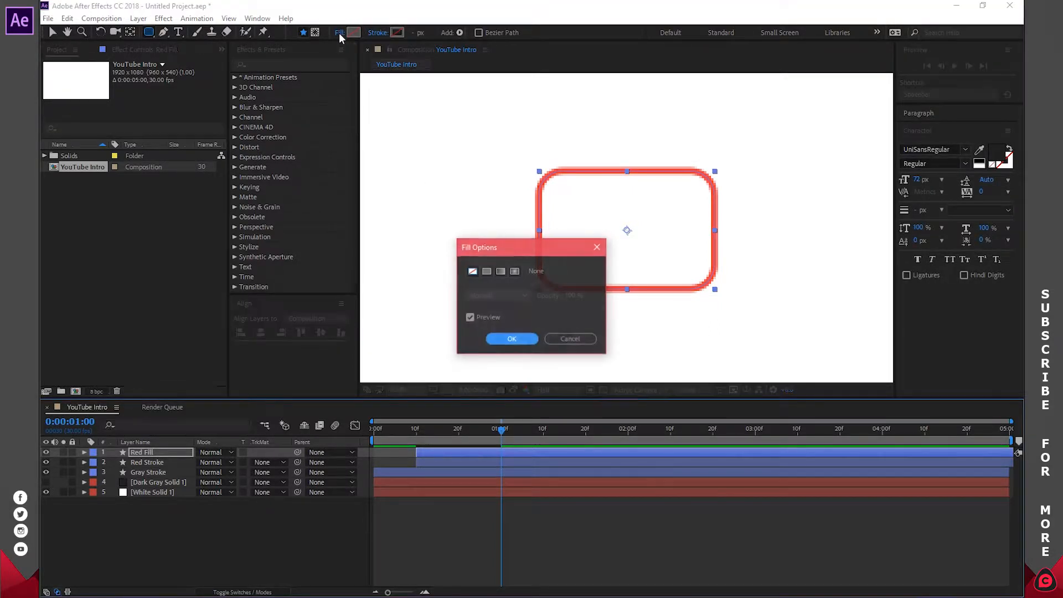
{"action": "left_click", "coordinate": [487, 271]}
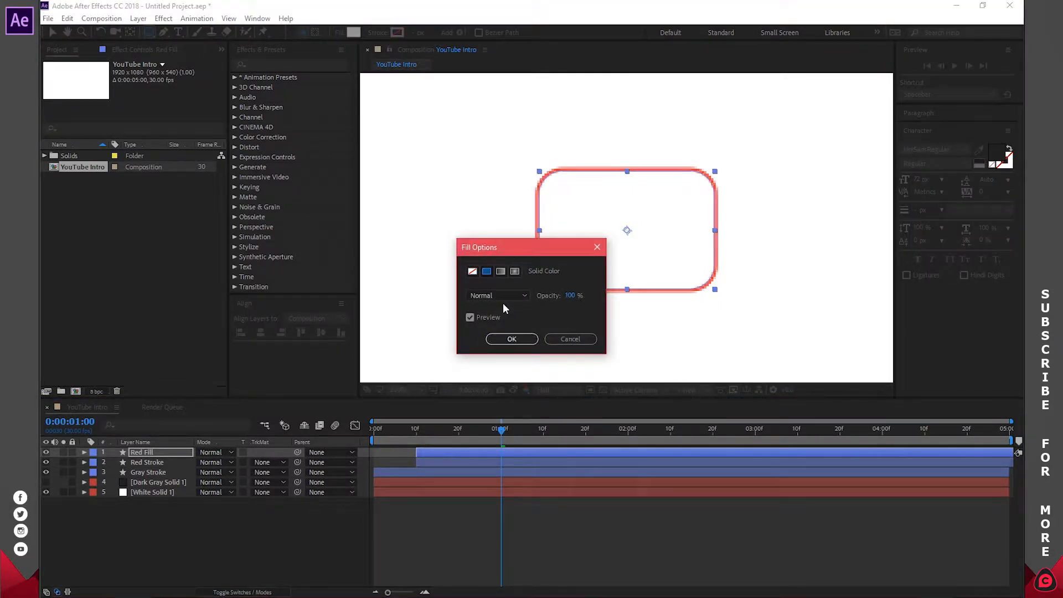
{"action": "left_click", "coordinate": [510, 339]}
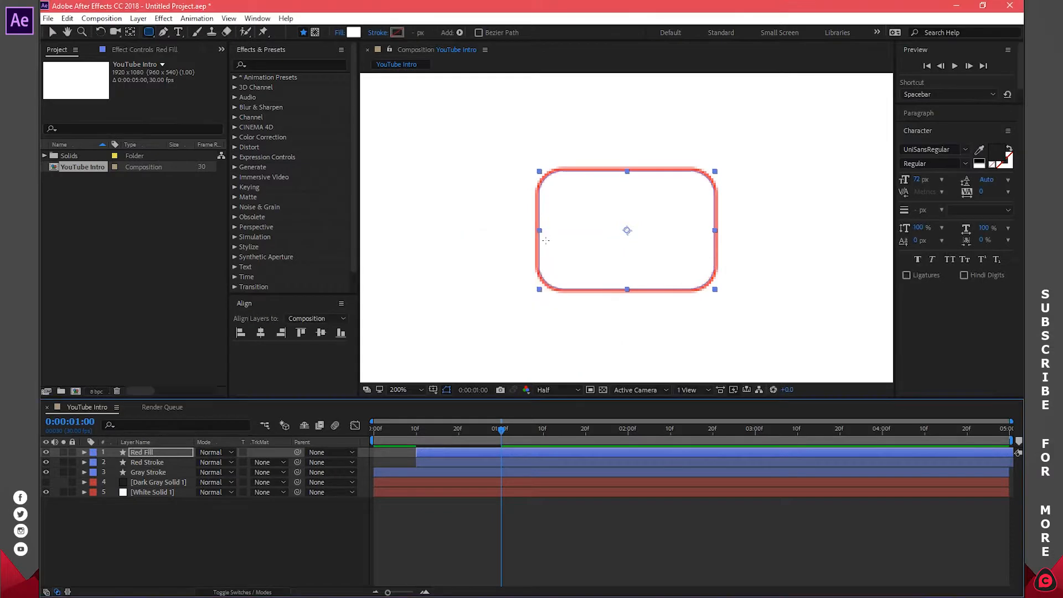
Set the Red Fill layer's fill color to red FF3030.
{"action": "left_click", "coordinate": [354, 35]}
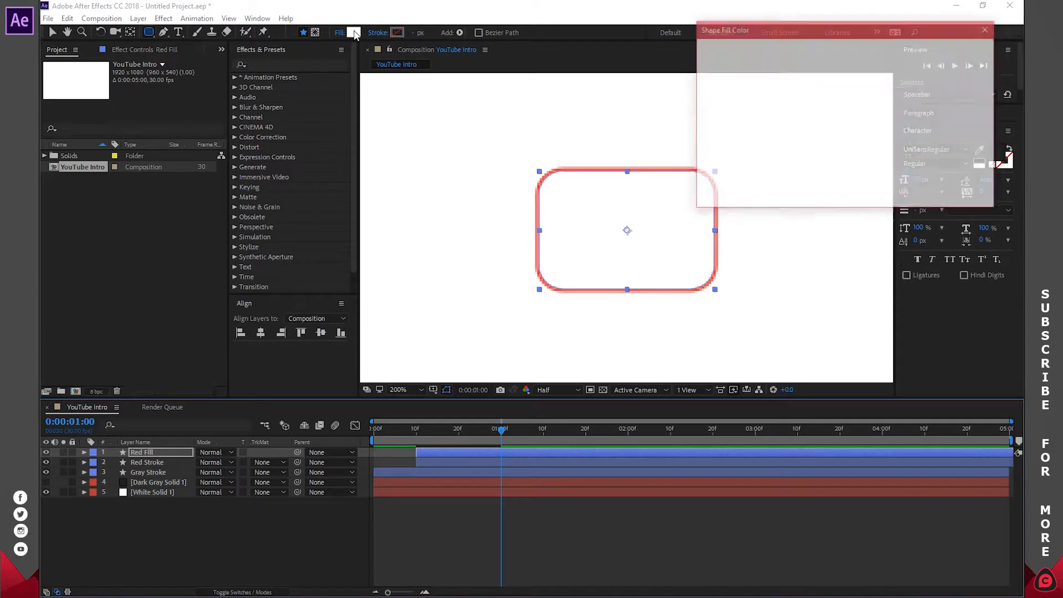
{"action": "left_click_drag", "start_coordinate": [811, 72], "coordinate": [821, 55]}
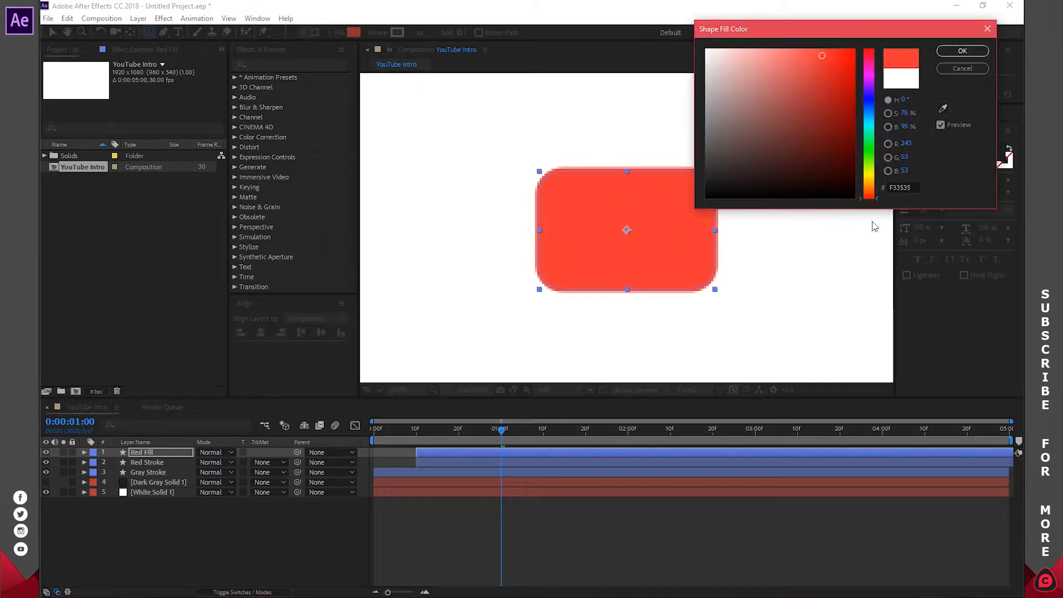
{"action": "left_click", "coordinate": [908, 188]}
{"action": "type", "text": "FF3030"}
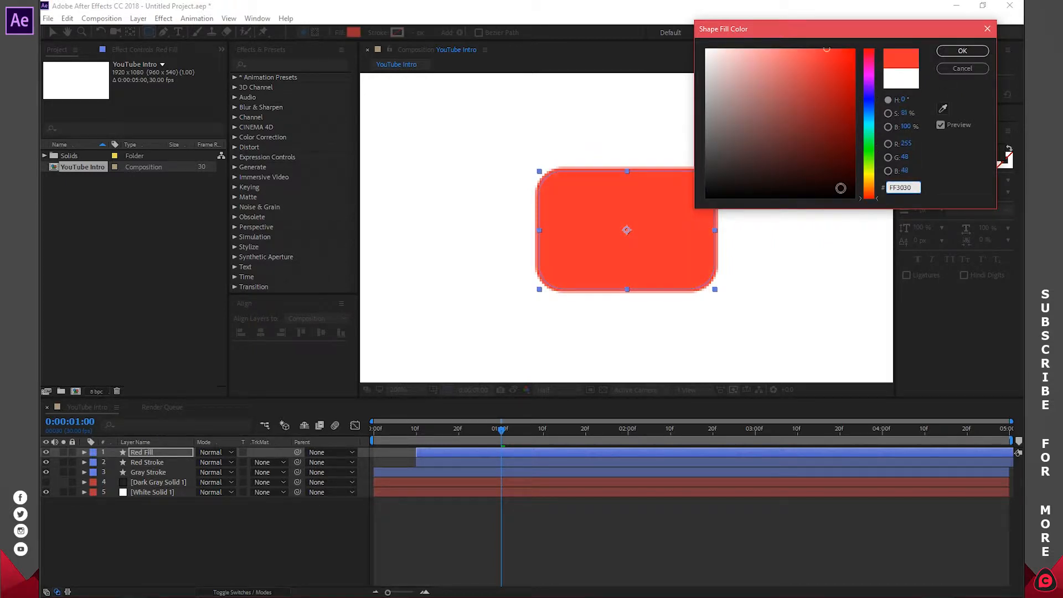
{"action": "left_click", "coordinate": [962, 51]}
Reveal the Red Fill layer's animated properties and delete its End keyframes.
{"action": "left_click", "coordinate": [487, 450]}
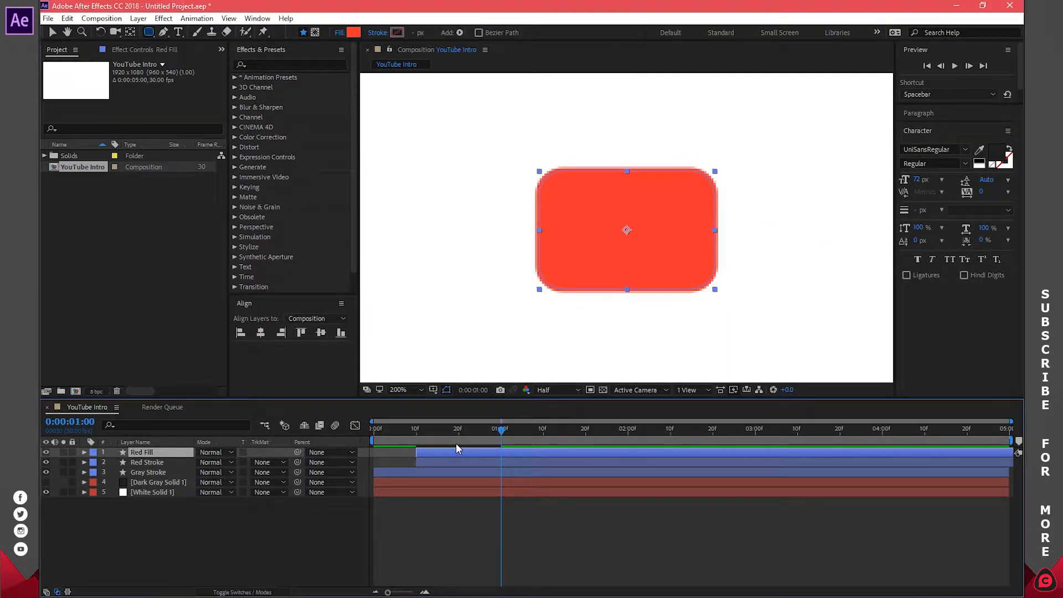
{"action": "key", "text": "u"}
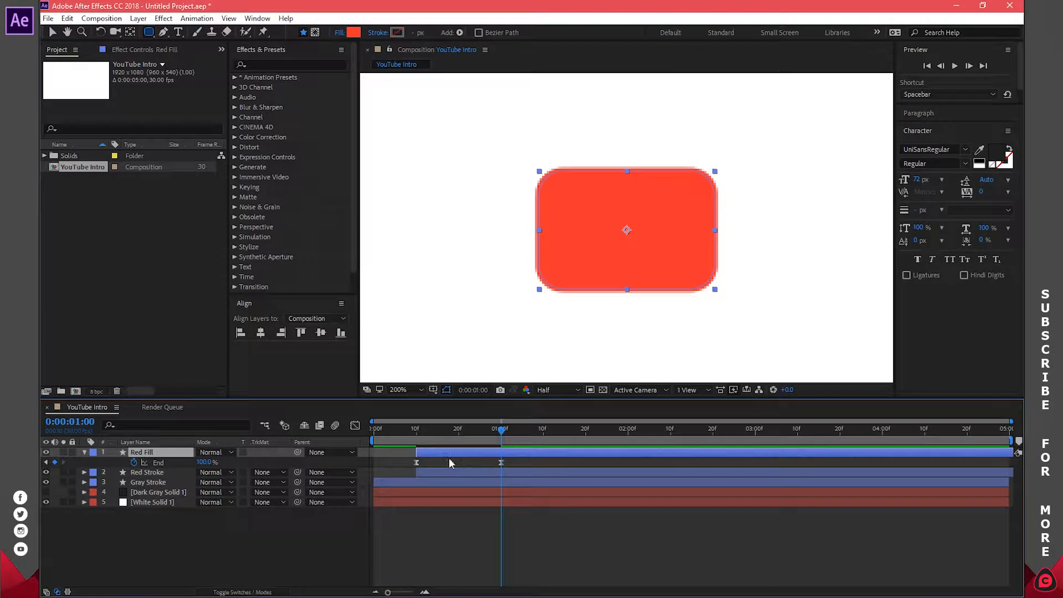
{"action": "left_click", "coordinate": [159, 463]}
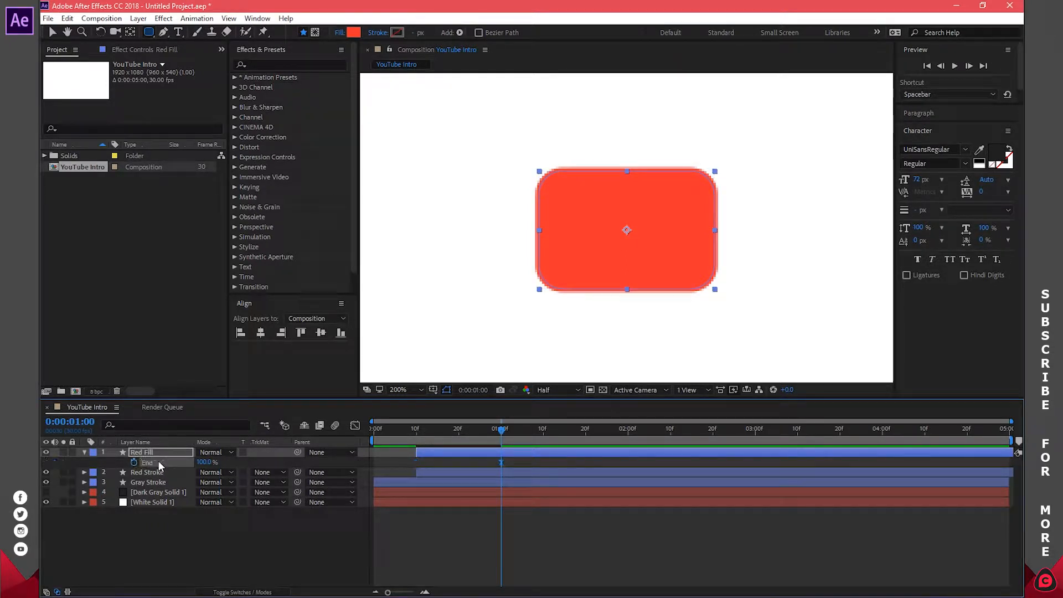
{"action": "key", "text": "u"}
{"action": "key", "text": "F2"}
Shift the Red Fill layer along the timeline so that it starts at 1 second.
{"action": "left_click_drag", "start_coordinate": [466, 437], "coordinate": [500, 431]}
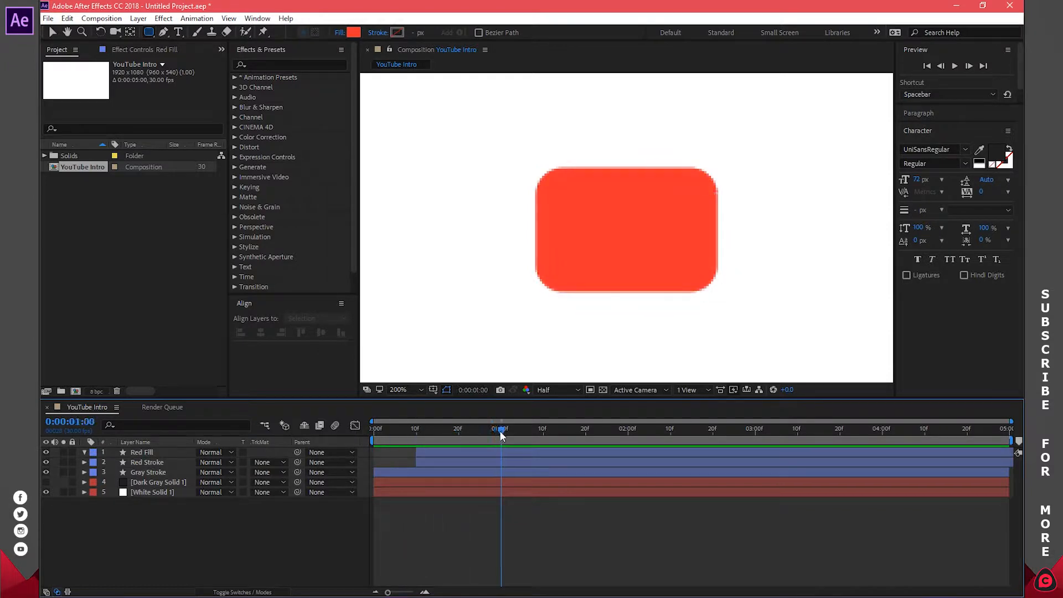
{"action": "left_click", "coordinate": [452, 452]}
{"action": "left_click_drag", "start_coordinate": [437, 453], "coordinate": [513, 448]}
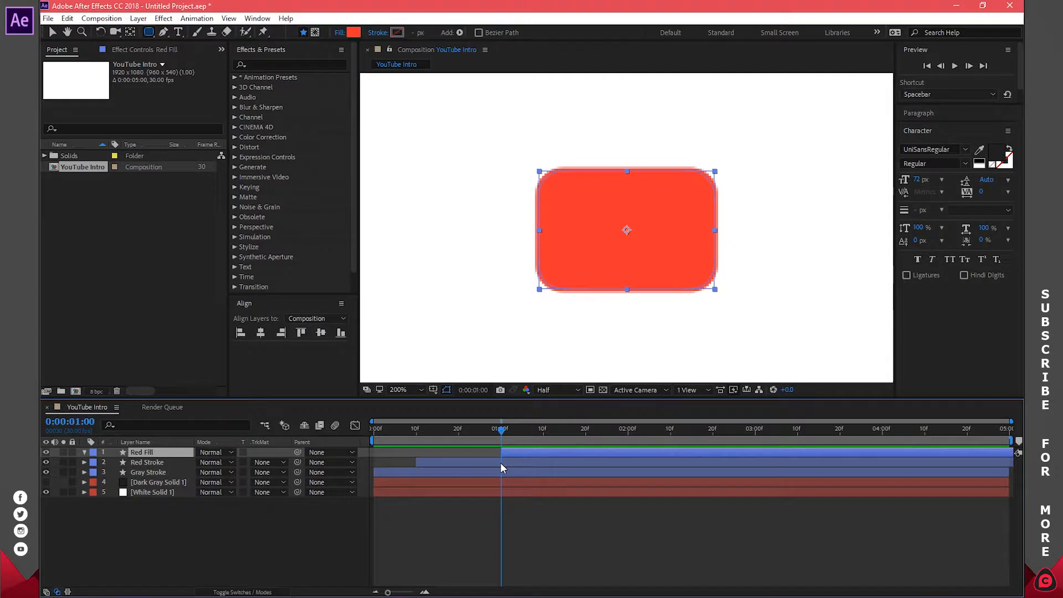
Keyframe the Red Fill layer's Position at 960, 540 at 2 seconds and 807, 540 at 1 second.
{"action": "left_click_drag", "start_coordinate": [501, 431], "coordinate": [629, 438]}
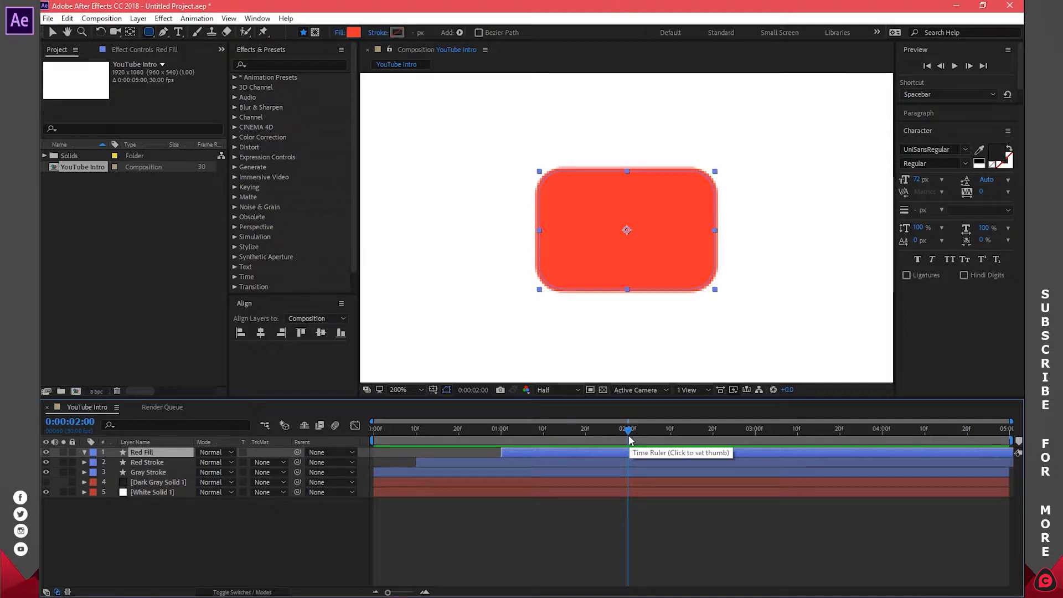
{"action": "key", "text": "p"}
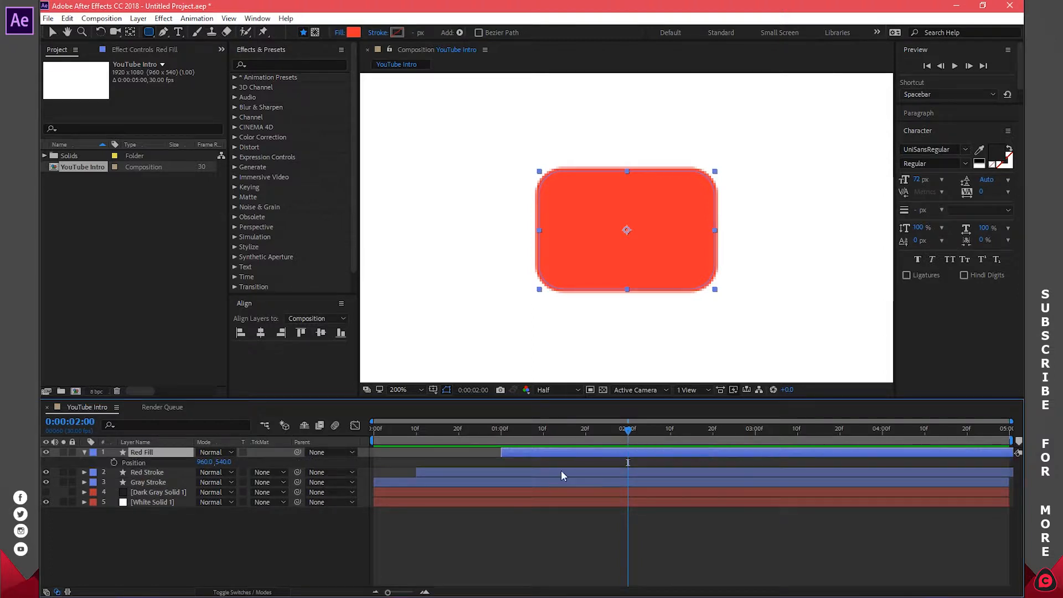
{"action": "left_click", "coordinate": [114, 463]}
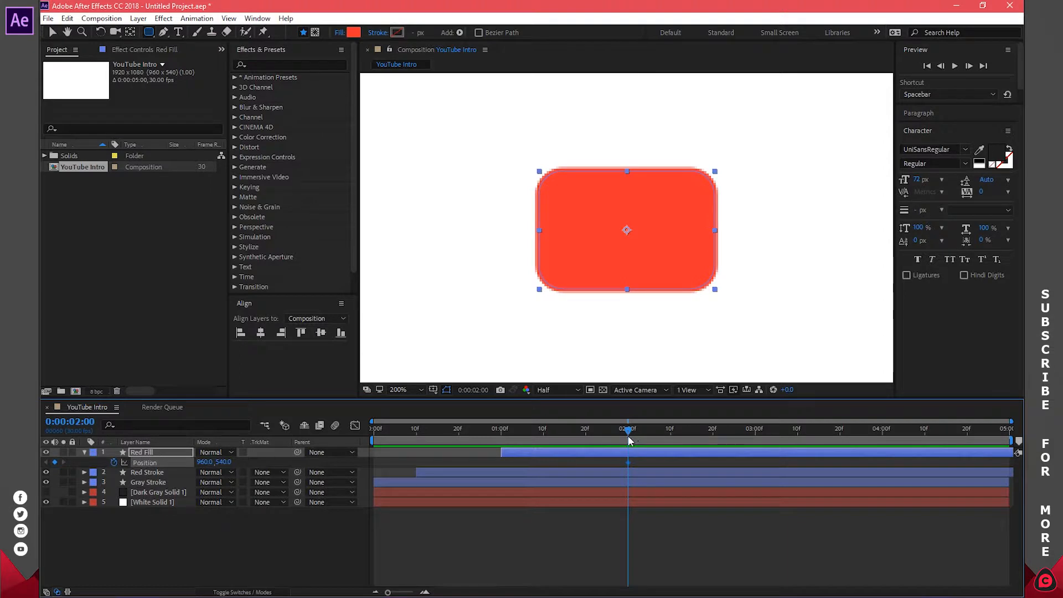
{"action": "left_click_drag", "start_coordinate": [627, 431], "coordinate": [504, 435]}
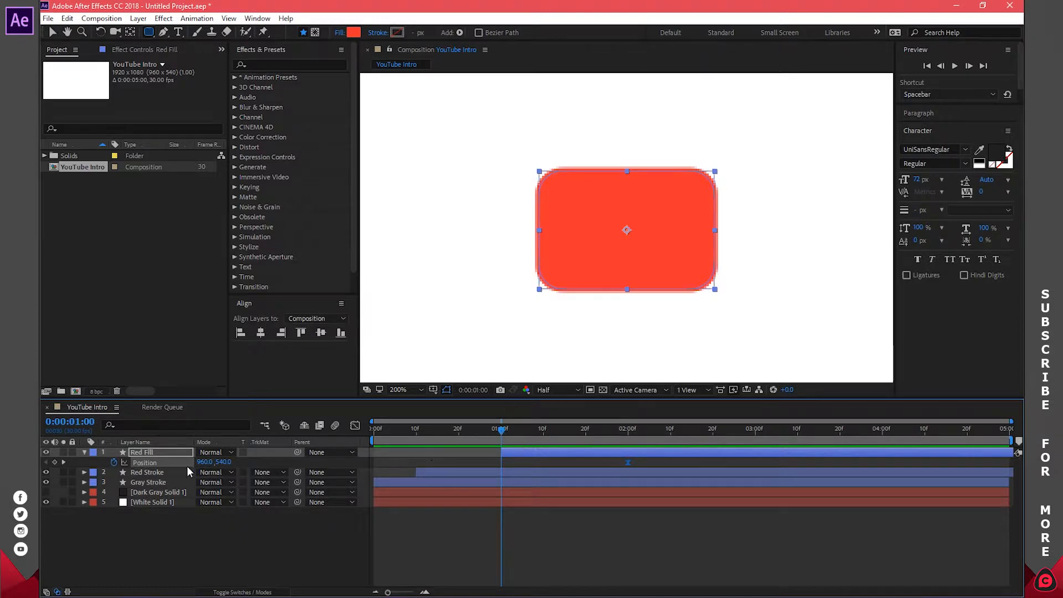
{"action": "left_click_drag", "start_coordinate": [206, 461], "coordinate": [112, 462]}
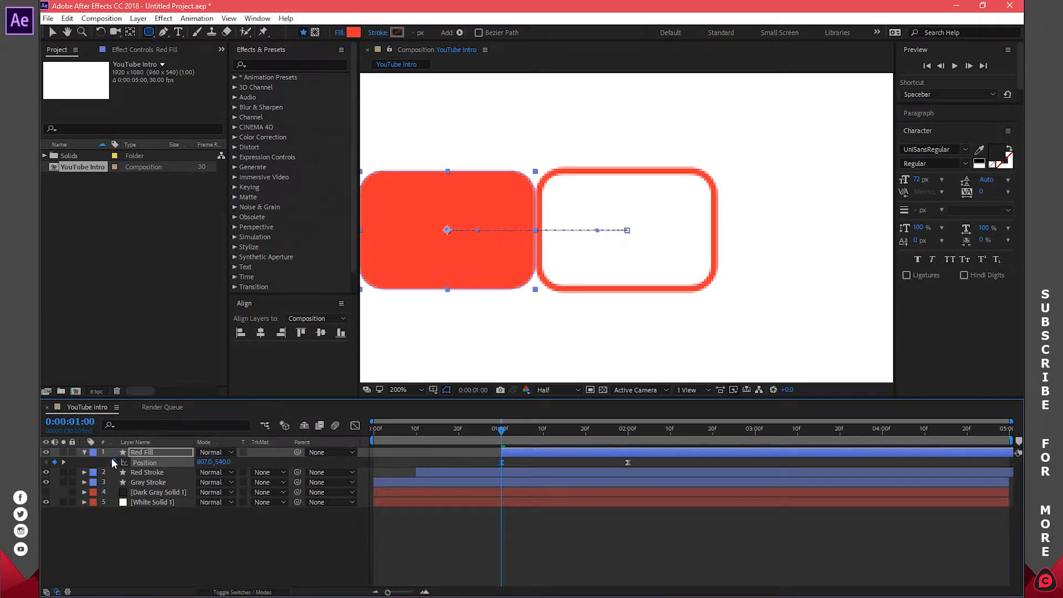
Preview the Red Fill layer's slide-in from the start of the composition with the whole frame in view.
{"action": "left_click_drag", "start_coordinate": [497, 434], "coordinate": [624, 433]}
{"action": "left_click", "coordinate": [413, 394]}
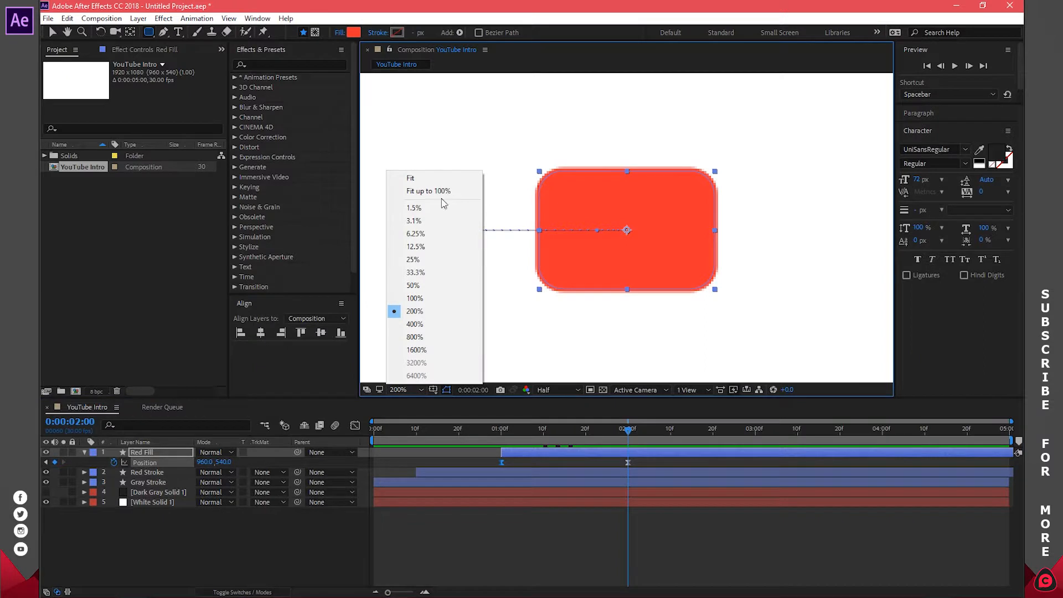
{"action": "left_click", "coordinate": [434, 189]}
{"action": "left_click", "coordinate": [926, 65]}
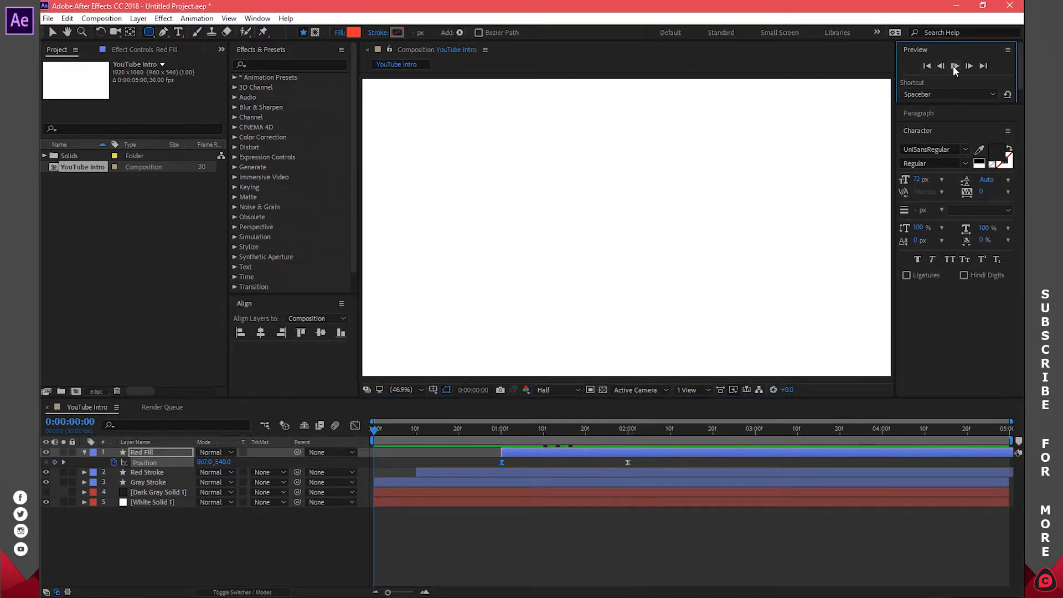
{"action": "left_click", "coordinate": [954, 65]}
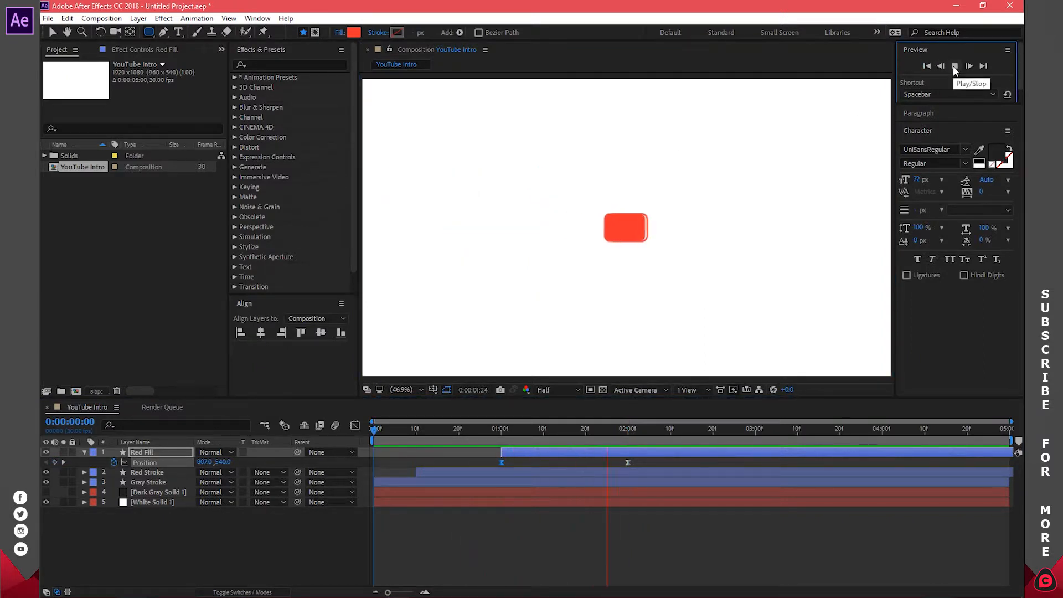
{"action": "left_click", "coordinate": [953, 66]}
{"action": "left_click", "coordinate": [633, 429]}
{"action": "left_click_drag", "start_coordinate": [633, 427], "coordinate": [619, 429]}
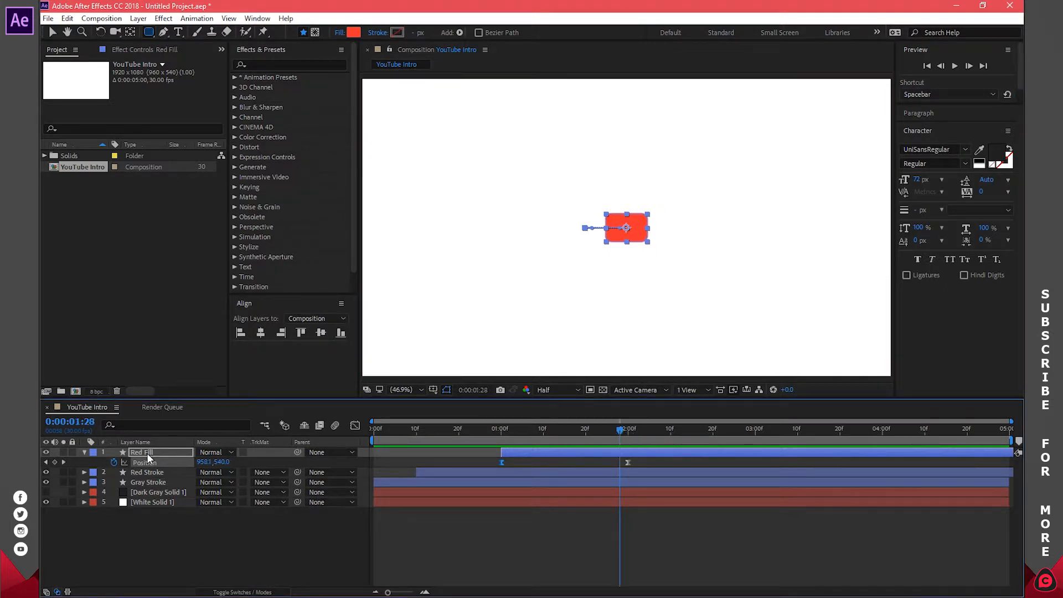
Duplicate the Red Fill layer and rename the copy Red Fill Matte.
{"action": "key", "text": "ctrl+d"}
{"action": "key", "text": "Return"}
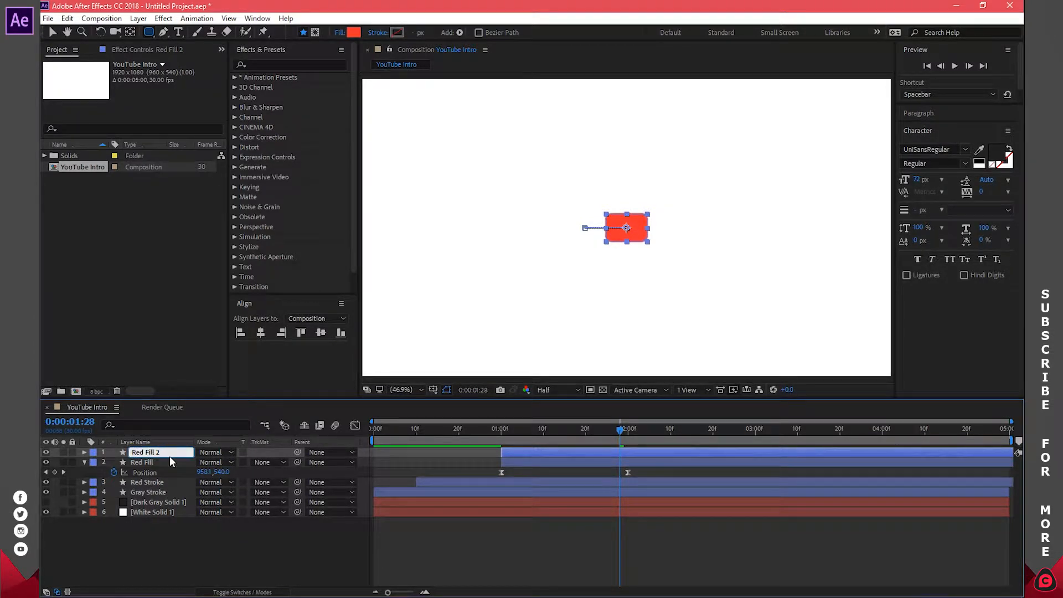
{"action": "type", "text": "Matte"}
{"action": "key", "text": "Return"}
Check how the timeline columns switch between Switches and Modes, and which columns are enabled for display.
{"action": "left_click", "coordinate": [246, 591]}
{"action": "left_click", "coordinate": [245, 592]}
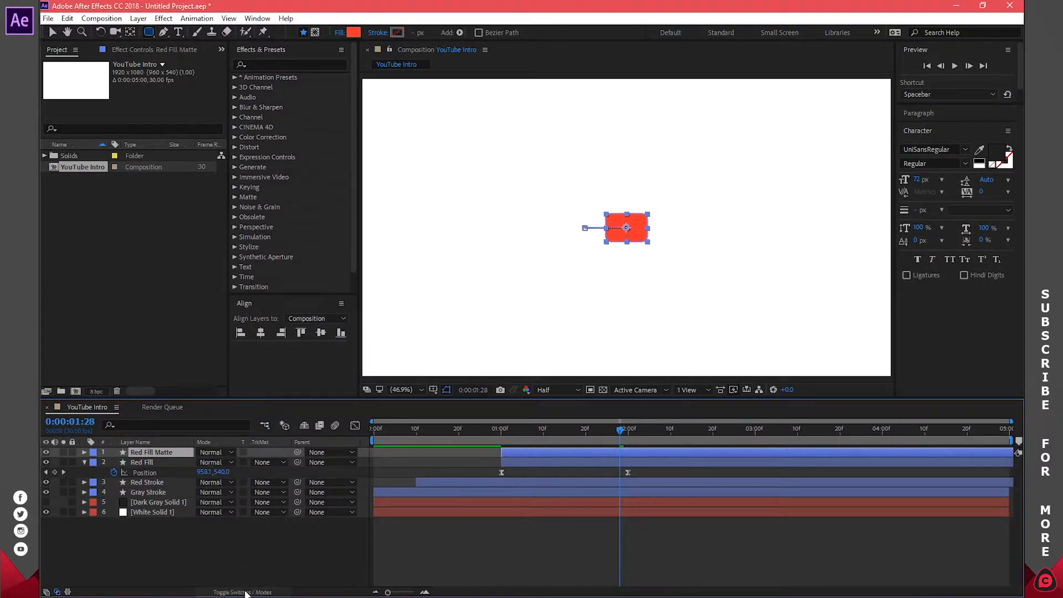
{"action": "left_click", "coordinate": [245, 592]}
{"action": "left_click", "coordinate": [245, 592]}
{"action": "left_click", "coordinate": [245, 591]}
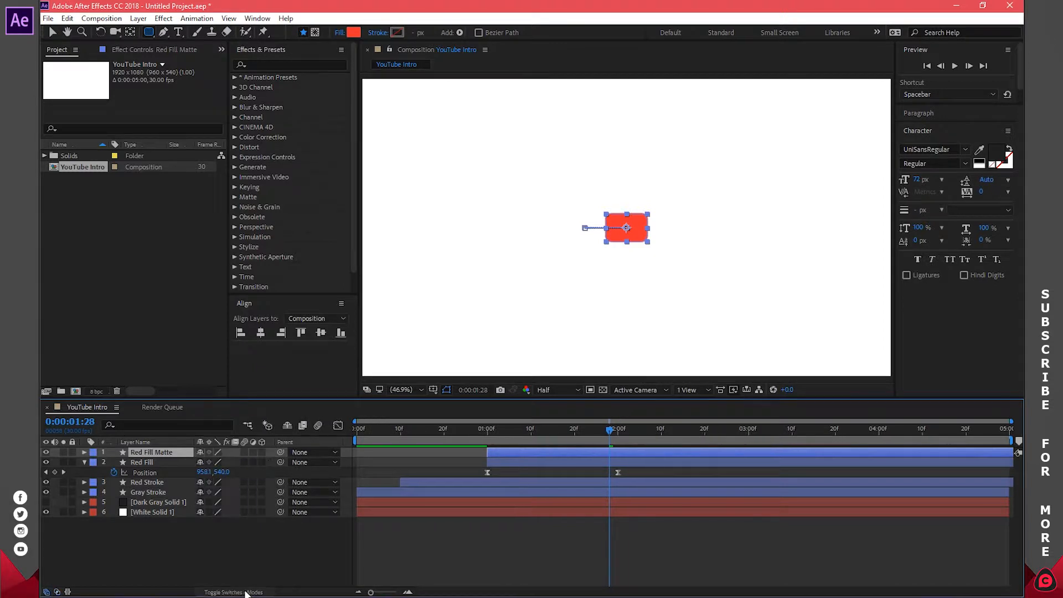
{"action": "left_click", "coordinate": [246, 592]}
{"action": "left_click", "coordinate": [245, 592]}
{"action": "left_click", "coordinate": [246, 592]}
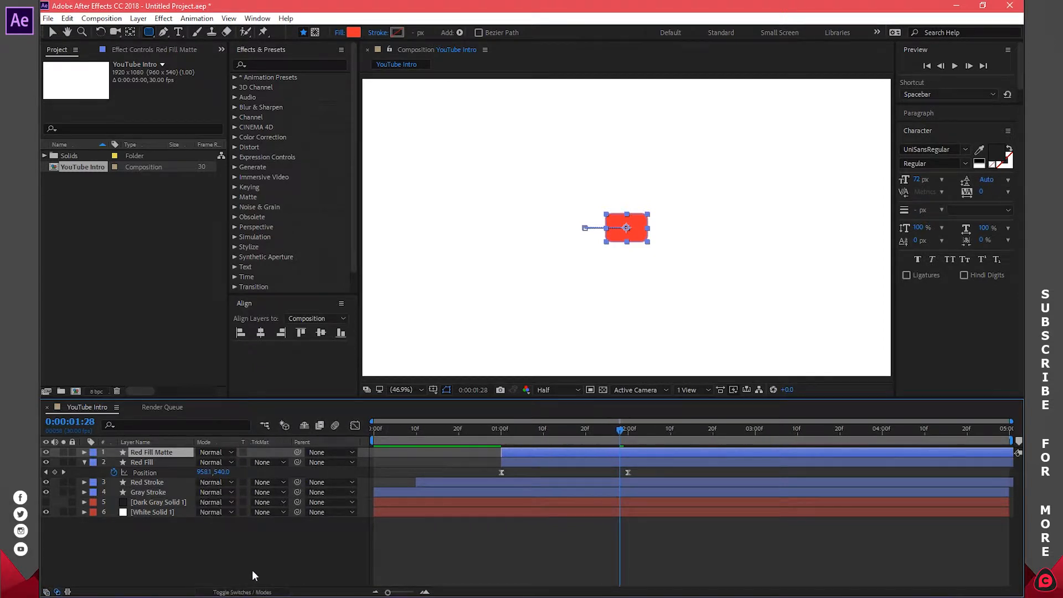
{"action": "right_click", "coordinate": [214, 440]}
{"action": "mouse_move", "coordinate": [263, 480]}
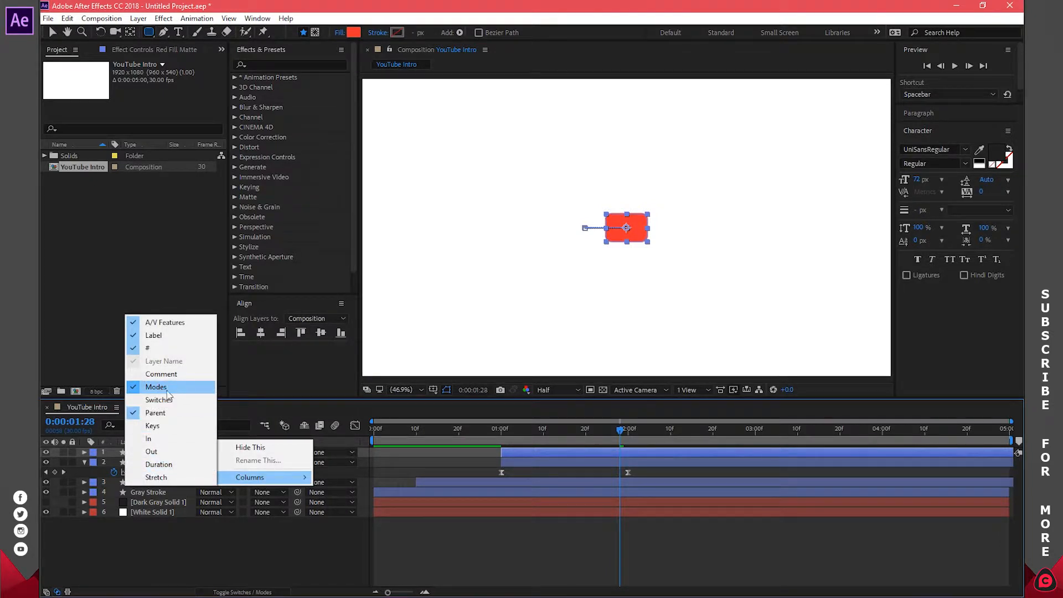
{"action": "left_click", "coordinate": [230, 549]}
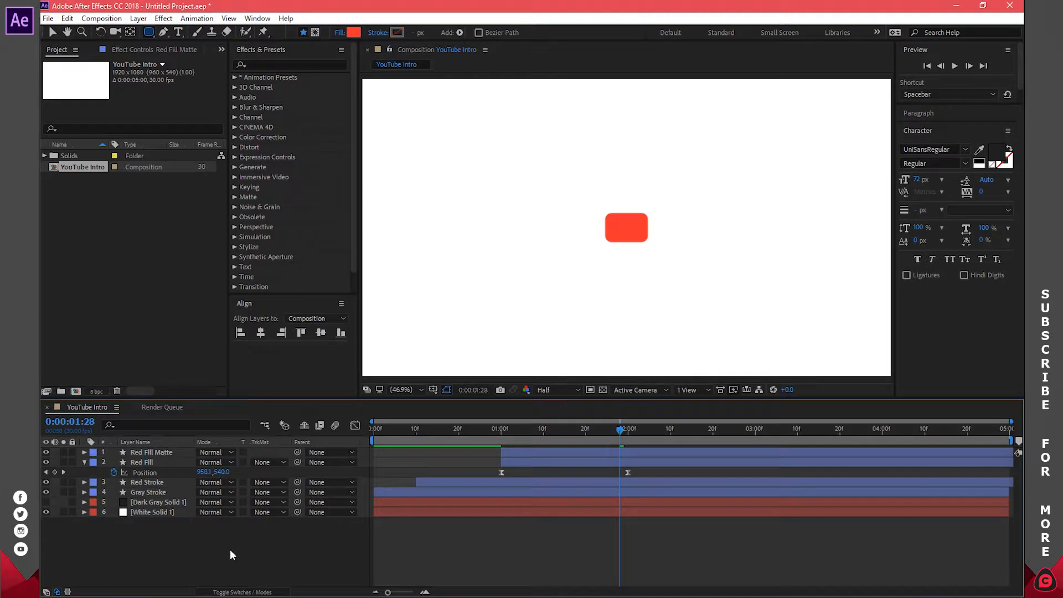
Set the Red Fill layer's track matte to Alpha Matte "Red Fill Matte".
{"action": "left_click", "coordinate": [149, 463]}
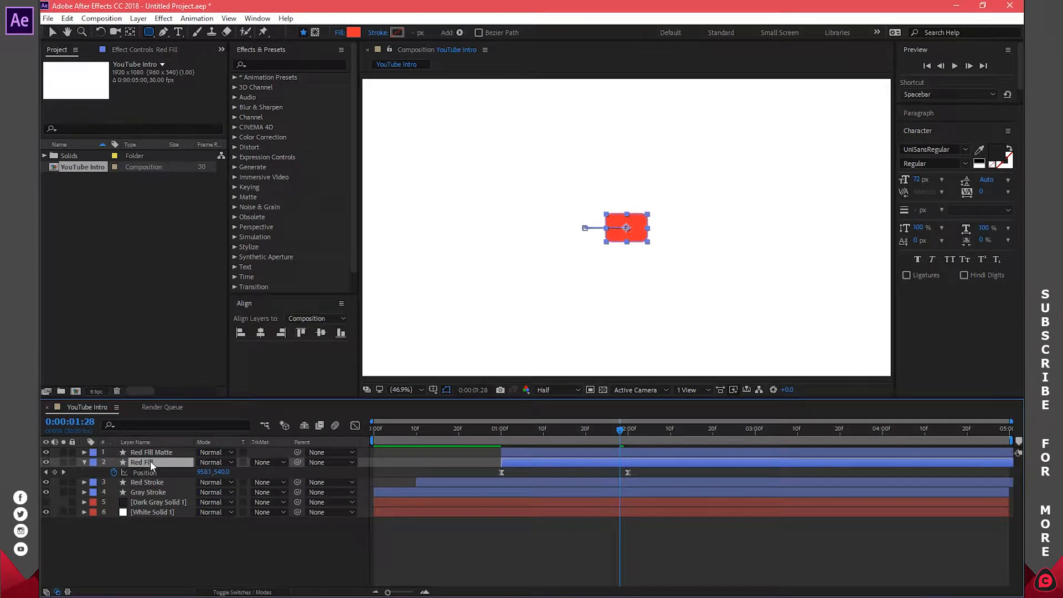
{"action": "left_click", "coordinate": [267, 462]}
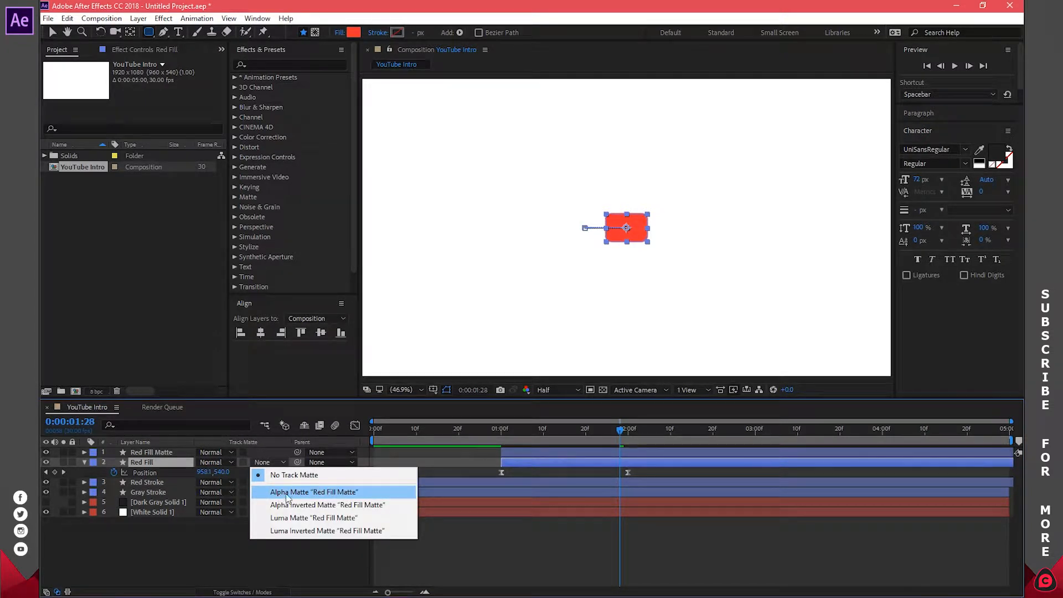
{"action": "left_click", "coordinate": [342, 493]}
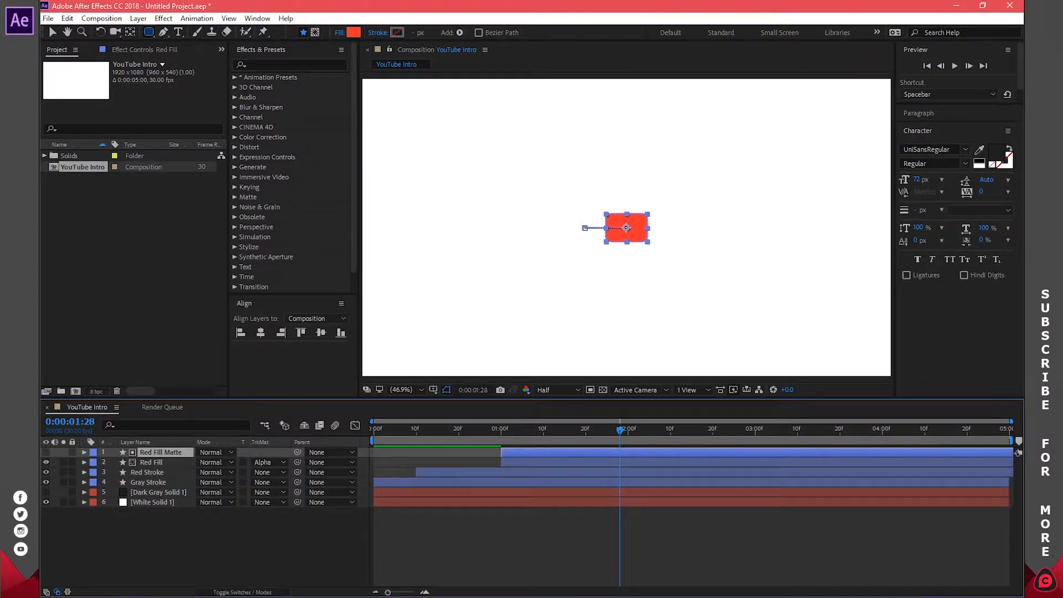
Delete both Position keyframes from the Red Fill Matte layer.
{"action": "key", "text": "u"}
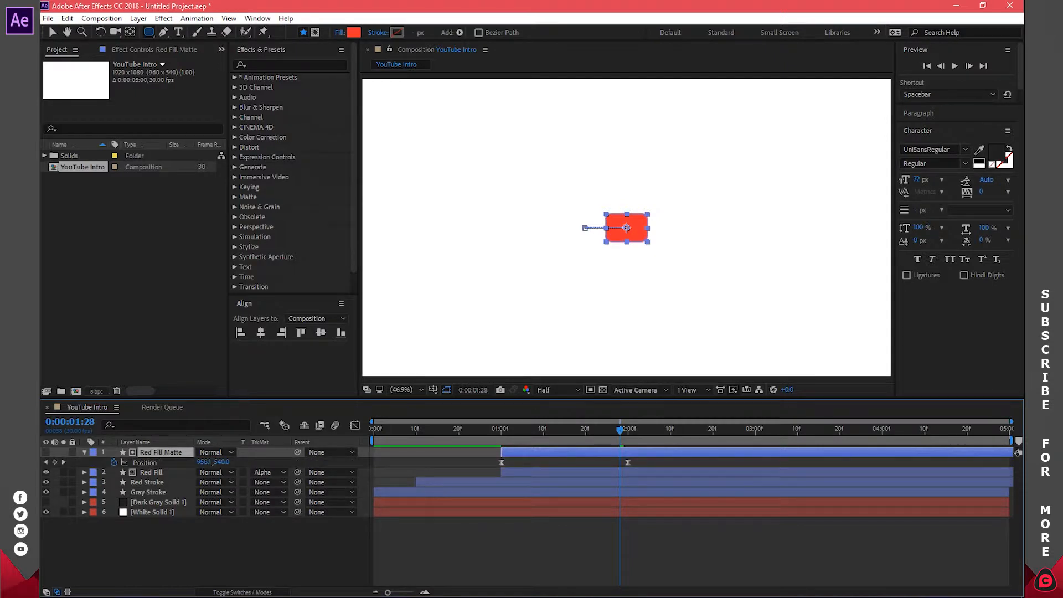
{"action": "left_click_drag", "start_coordinate": [489, 459], "coordinate": [632, 467]}
{"action": "key", "text": "Delete"}
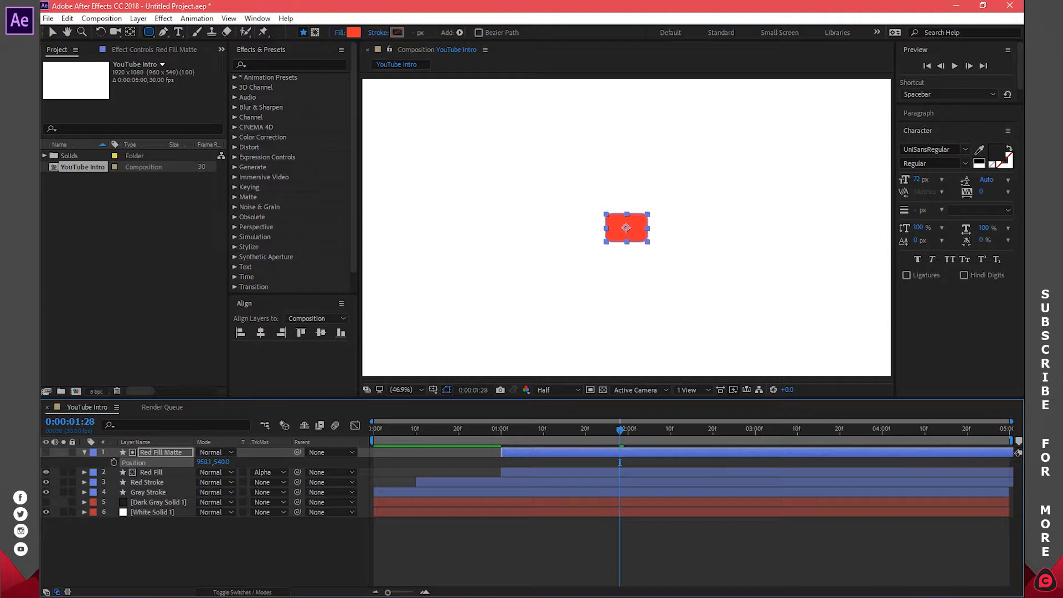
Step back and forth through the frames between 1 and 2 seconds to examine the matted red fill animation.
{"action": "key", "text": "Page_Up"}
{"action": "key", "text": "Page_Up"}
{"action": "key", "text": "Page_Up"}
{"action": "key", "text": "Page_Up"}
{"action": "key", "text": "Page_Up"}
{"action": "key", "text": "Page_Up"}
{"action": "key", "text": "Page_Up"}
{"action": "key", "text": "Page_Up"}
{"action": "key", "text": "Page_Up"}
{"action": "key", "text": "Page_Up"}
{"action": "key", "text": "Page_Up"}
{"action": "key", "text": "Page_Up"}
{"action": "key", "text": "Page_Up"}
{"action": "key", "text": "Page_Up"}
{"action": "key", "text": "Page_Up"}
{"action": "key", "text": "Page_Up"}
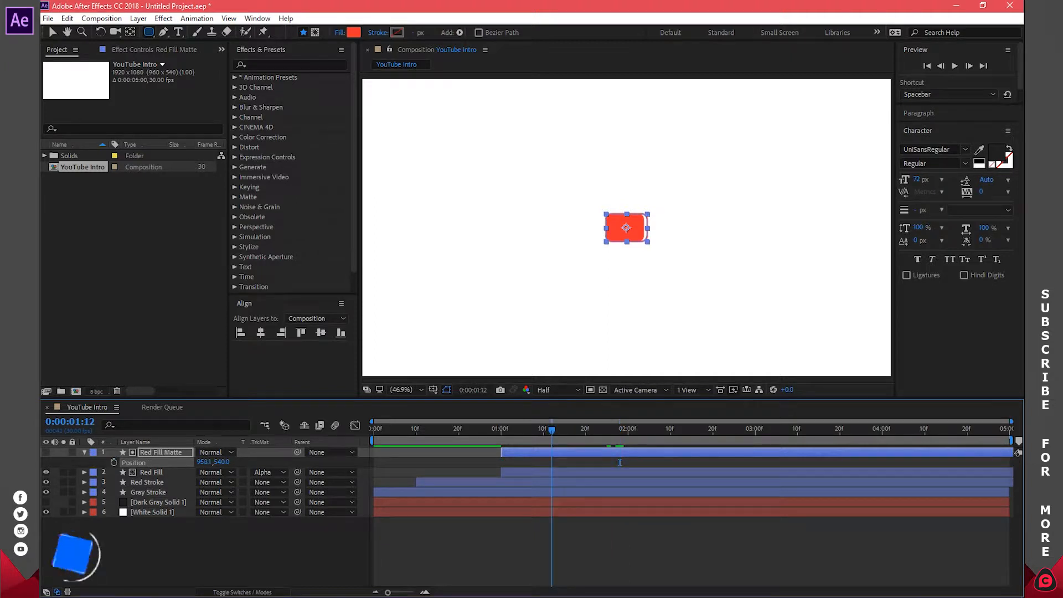
{"action": "key", "text": "Page_Up"}
{"action": "key", "text": "Page_Up"}
{"action": "key", "text": "Page_Up"}
{"action": "key", "text": "Page_Up"}
{"action": "key", "text": "Page_Up"}
{"action": "key", "text": "Page_Up"}
{"action": "key", "text": "Page_Up"}
{"action": "key", "text": "Page_Up"}
{"action": "key", "text": "Page_Up"}
{"action": "key", "text": "Page_Up"}
{"action": "key", "text": "Page_Up"}
{"action": "key", "text": "Page_Up"}
{"action": "key", "text": "Page_Up"}
{"action": "key", "text": "Page_Up"}
{"action": "key", "text": "Page_Up"}
{"action": "key", "text": "Page_Down"}
{"action": "key", "text": "Page_Down"}
{"action": "key", "text": "Page_Down"}
{"action": "key", "text": "Page_Down"}
{"action": "key", "text": "Page_Down"}
{"action": "key", "text": "Page_Down"}
{"action": "key", "text": "Page_Down"}
{"action": "key", "text": "Page_Down"}
{"action": "key", "text": "Page_Down"}
{"action": "key", "text": "Page_Down"}
{"action": "key", "text": "Page_Down"}
{"action": "key", "text": "Page_Down"}
{"action": "key", "text": "Page_Down"}
{"action": "key", "text": "Page_Down"}
{"action": "key", "text": "Page_Down"}
{"action": "key", "text": "Page_Down"}
{"action": "key", "text": "Page_Down"}
{"action": "key", "text": "Page_Down"}
{"action": "key", "text": "Page_Down"}
{"action": "key", "text": "Page_Down"}
{"action": "key", "text": "Page_Down"}
{"action": "key", "text": "Page_Down"}
{"action": "key", "text": "Page_Down"}
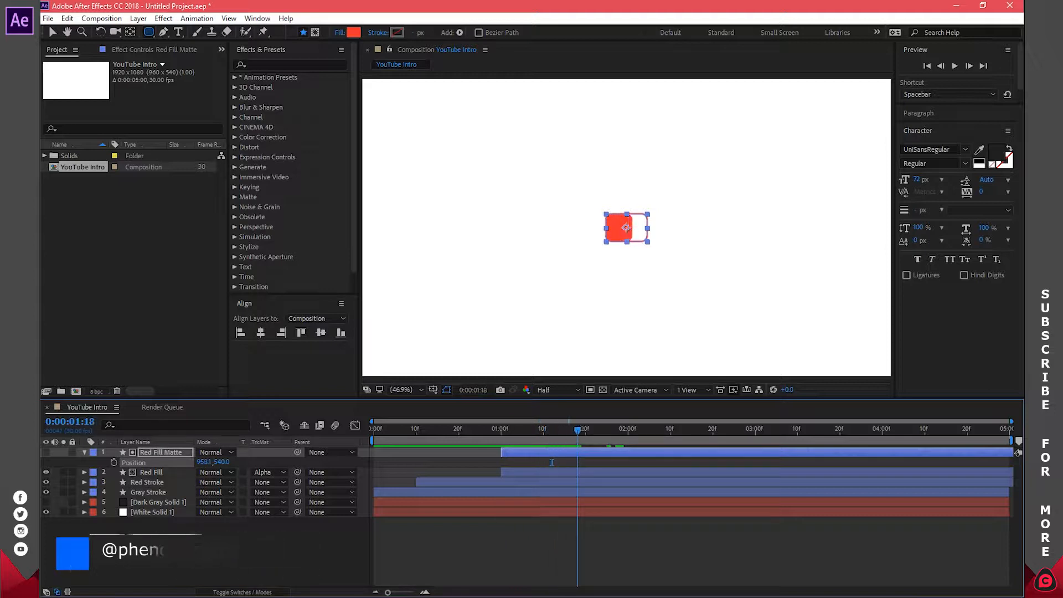
{"action": "key", "text": "Page_Down"}
{"action": "key", "text": "Page_Down"}
{"action": "key", "text": "Page_Down"}
{"action": "key", "text": "Page_Down"}
{"action": "key", "text": "Page_Up"}
{"action": "key", "text": "Page_Up"}
{"action": "key", "text": "Page_Up"}
{"action": "key", "text": "Page_Up"}
{"action": "key", "text": "Page_Up"}
{"action": "key", "text": "Page_Up"}
{"action": "key", "text": "Page_Up"}
{"action": "key", "text": "Page_Up"}
{"action": "key", "text": "Page_Up"}
{"action": "key", "text": "Page_Up"}
{"action": "key", "text": "Page_Up"}
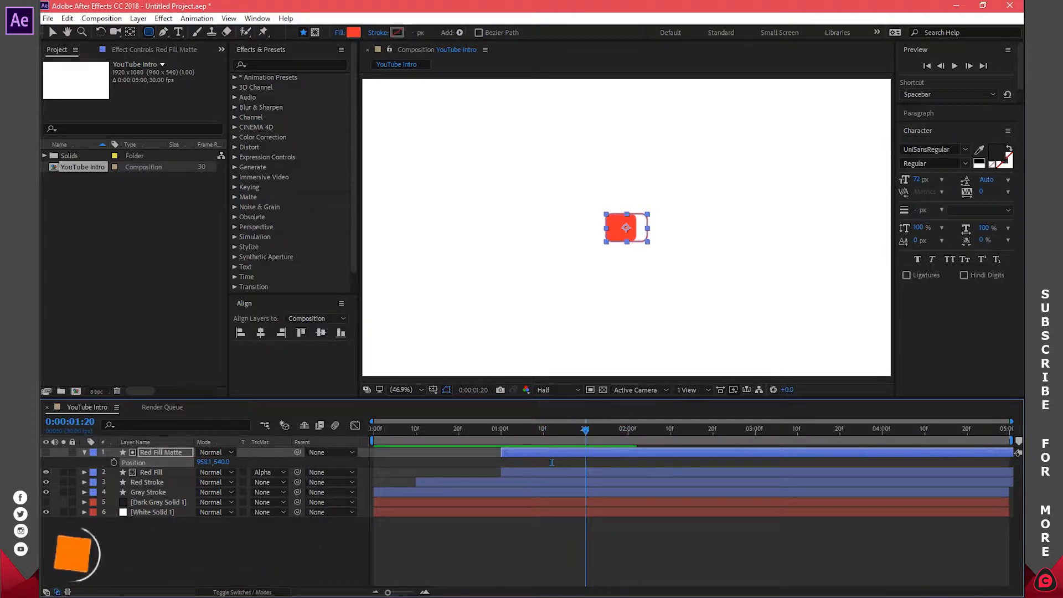
{"action": "key", "text": "Page_Down"}
{"action": "key", "text": "Page_Down"}
{"action": "key", "text": "Page_Down"}
{"action": "key", "text": "Page_Down"}
{"action": "key", "text": "Page_Down"}
{"action": "key", "text": "Page_Down"}
{"action": "key", "text": "Page_Down"}
{"action": "key", "text": "Page_Down"}
{"action": "key", "text": "Page_Down"}
{"action": "key", "text": "Page_Down"}
{"action": "key", "text": "Page_Down"}
{"action": "key", "text": "Page_Down"}
{"action": "key", "text": "Page_Up"}
{"action": "key", "text": "Page_Up"}
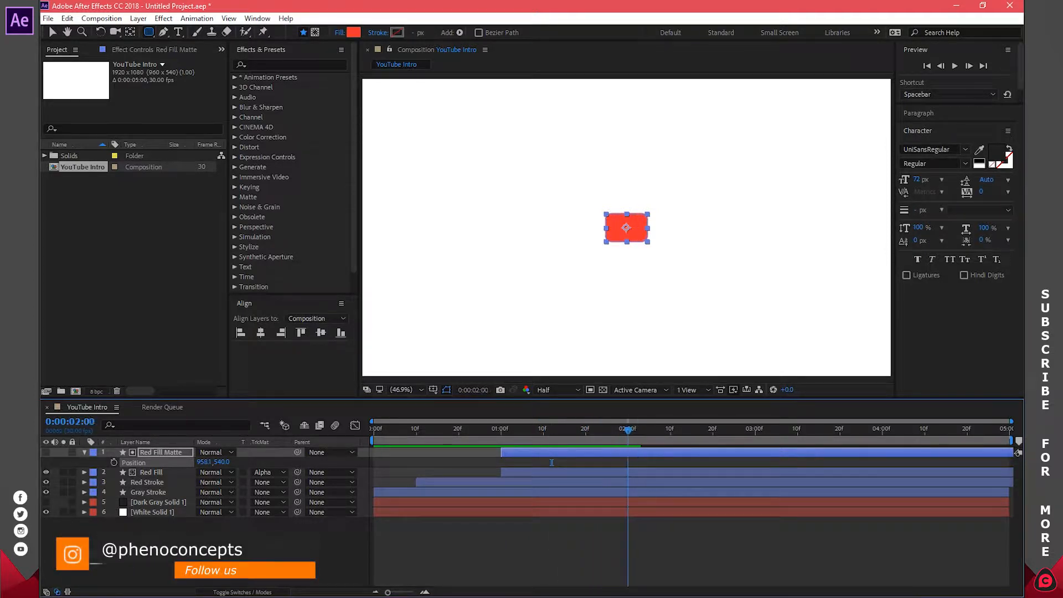
Collapse the Red Fill Matte layer's properties and save the project as Untitled Project on USB Drive (E:).
{"action": "key", "text": "ctrl+s"}
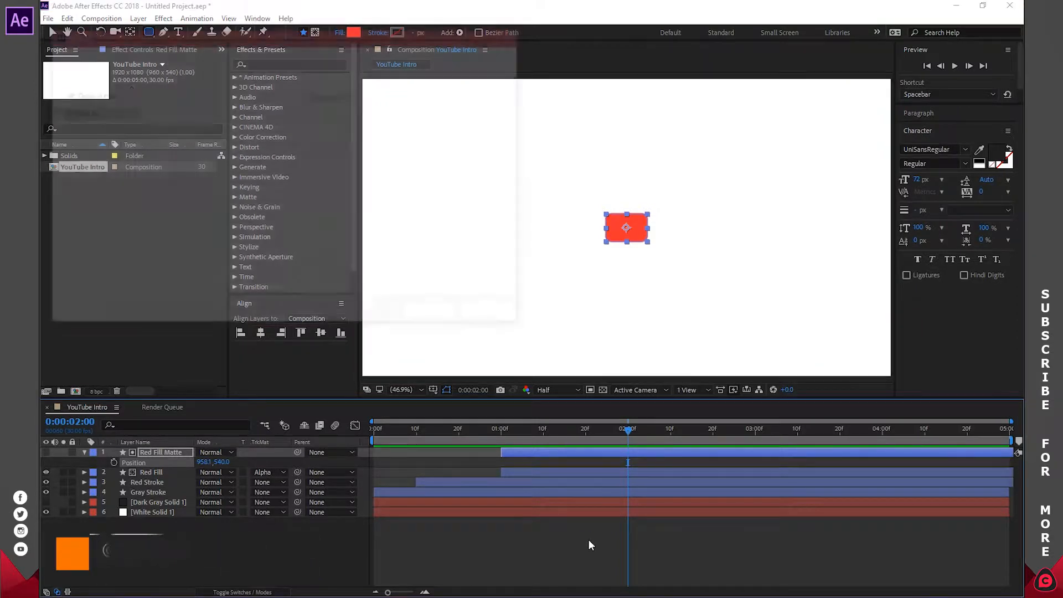
{"action": "left_click", "coordinate": [492, 314]}
{"action": "left_click", "coordinate": [602, 530]}
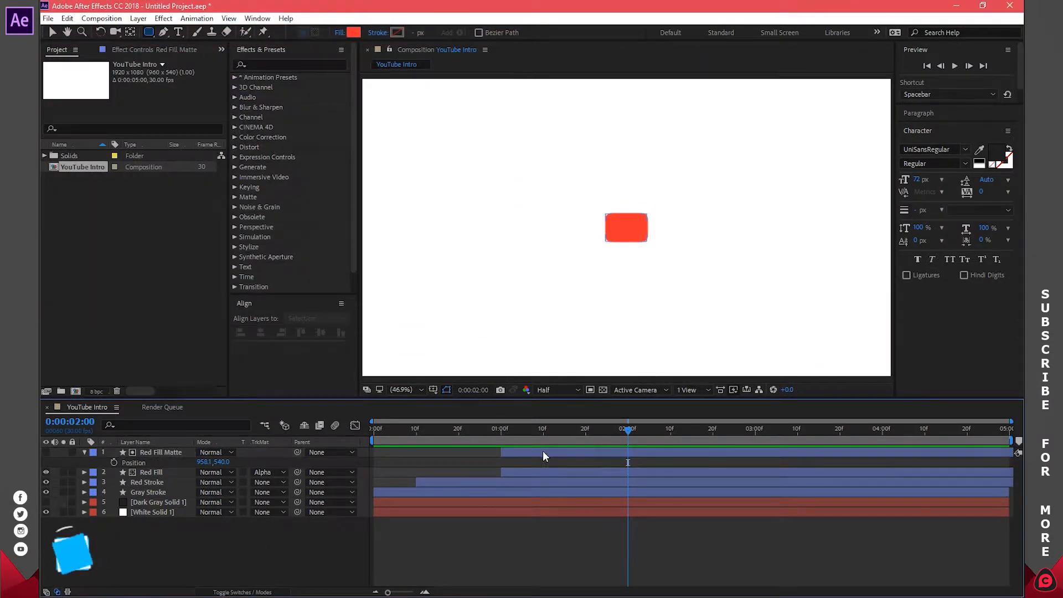
{"action": "left_click", "coordinate": [85, 452]}
{"action": "key", "text": "ctrl+s"}
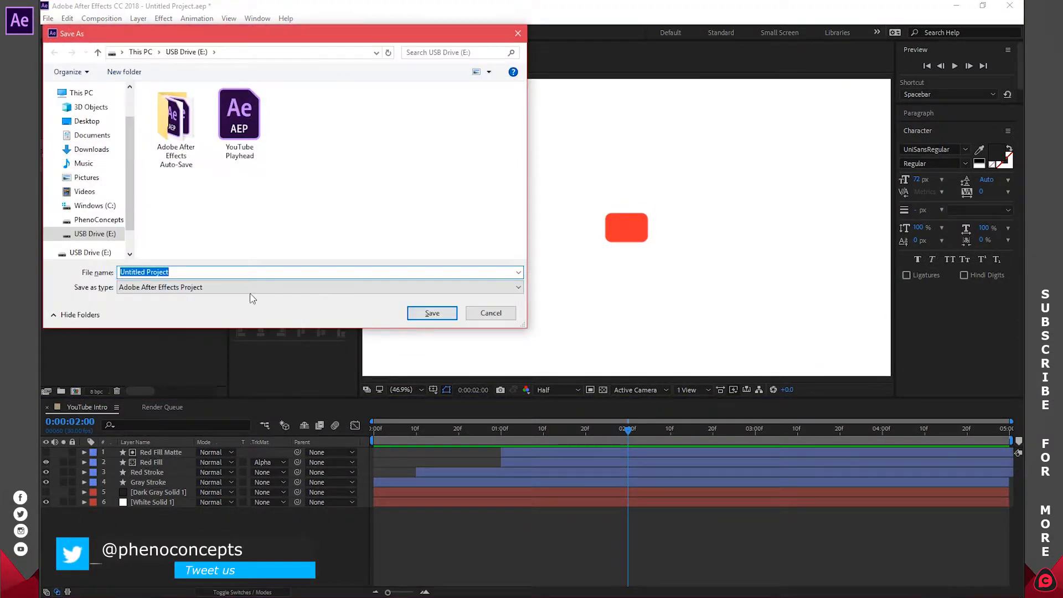
{"action": "left_click", "coordinate": [432, 313]}
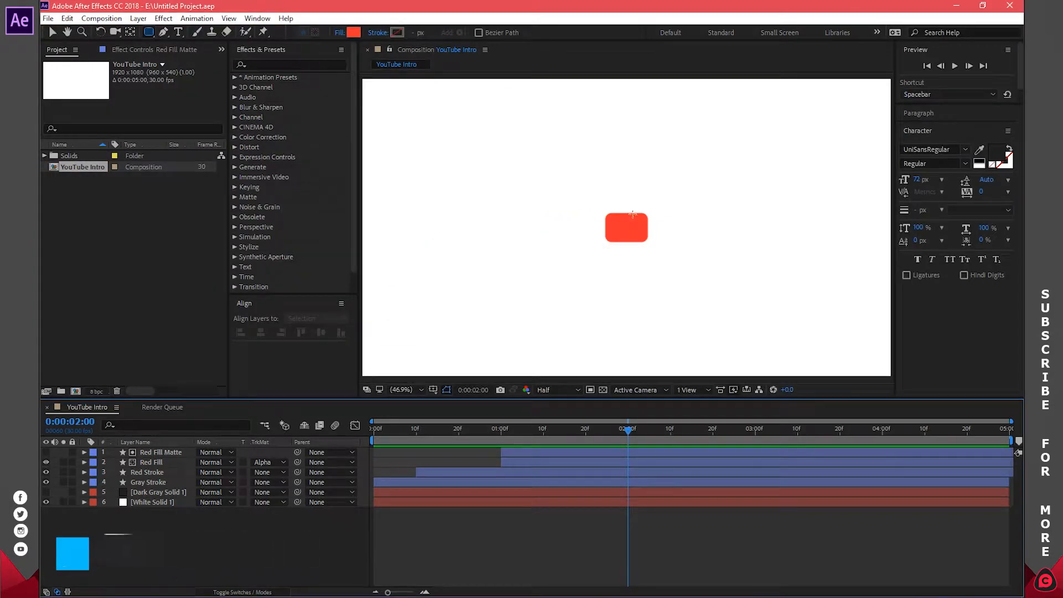
Draw a small polygon with the Polygon Tool on a new shape layer, just outside the red rectangle's upper-left side.
{"action": "scroll", "coordinate": [623, 205], "scroll_direction": "down", "scroll_amount": 2}
{"action": "scroll", "coordinate": [627, 228], "scroll_direction": "up", "scroll_amount": 5}
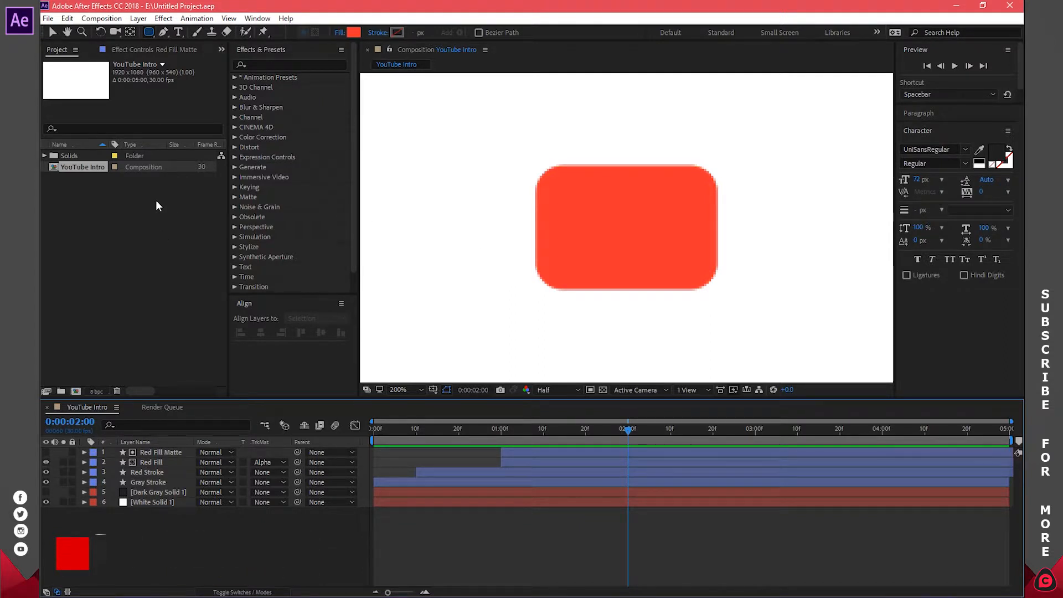
{"action": "left_click", "coordinate": [150, 31]}
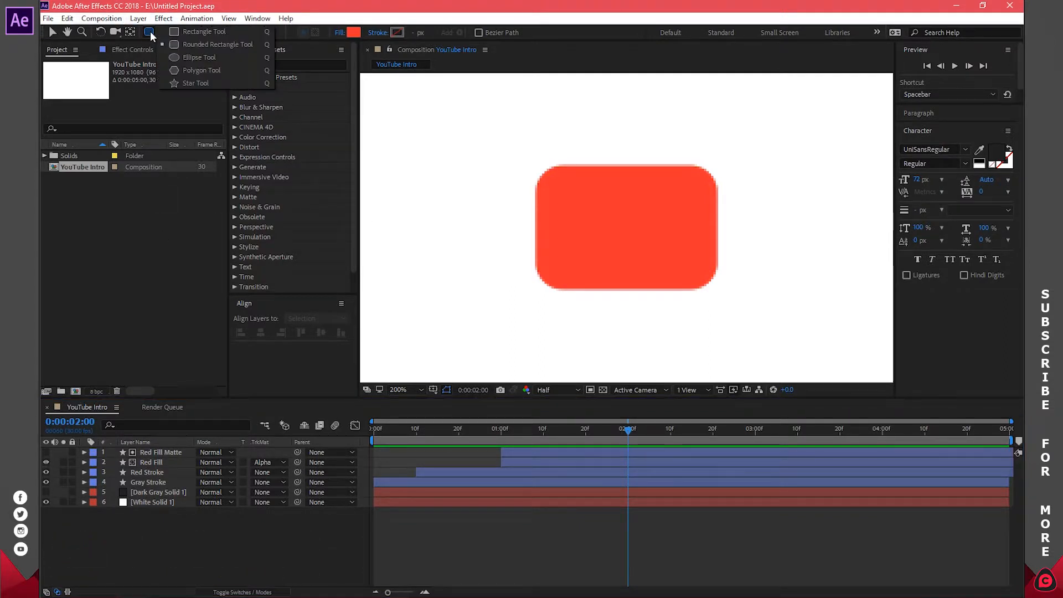
{"action": "left_click", "coordinate": [194, 71]}
{"action": "left_click_drag", "start_coordinate": [492, 195], "coordinate": [514, 208]}
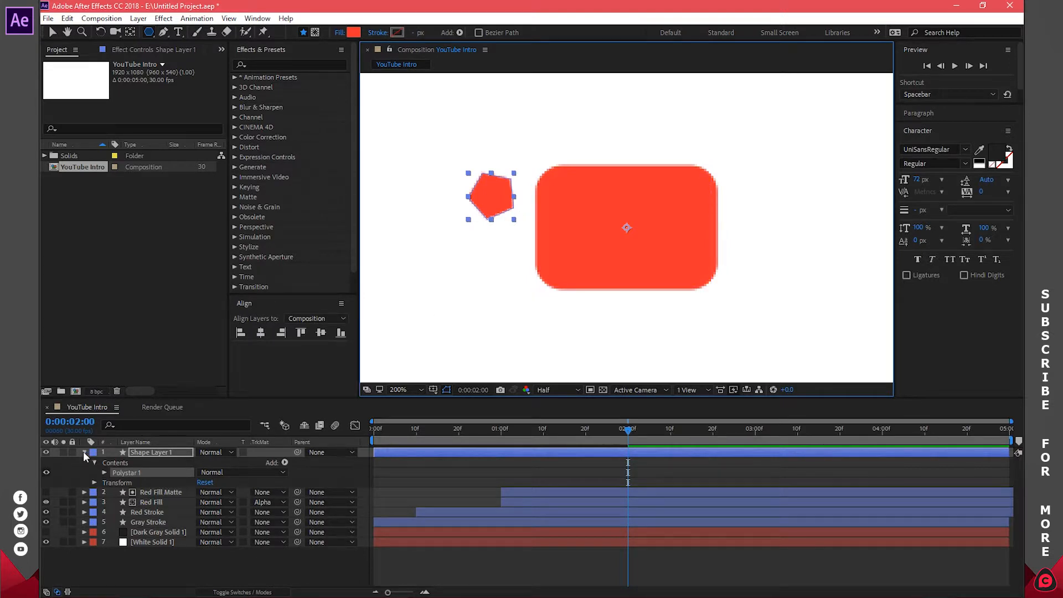
Set the new polygon's Points to 3 in its Polystar Path so it forms a triangle.
{"action": "left_click", "coordinate": [94, 463]}
{"action": "left_click", "coordinate": [95, 463]}
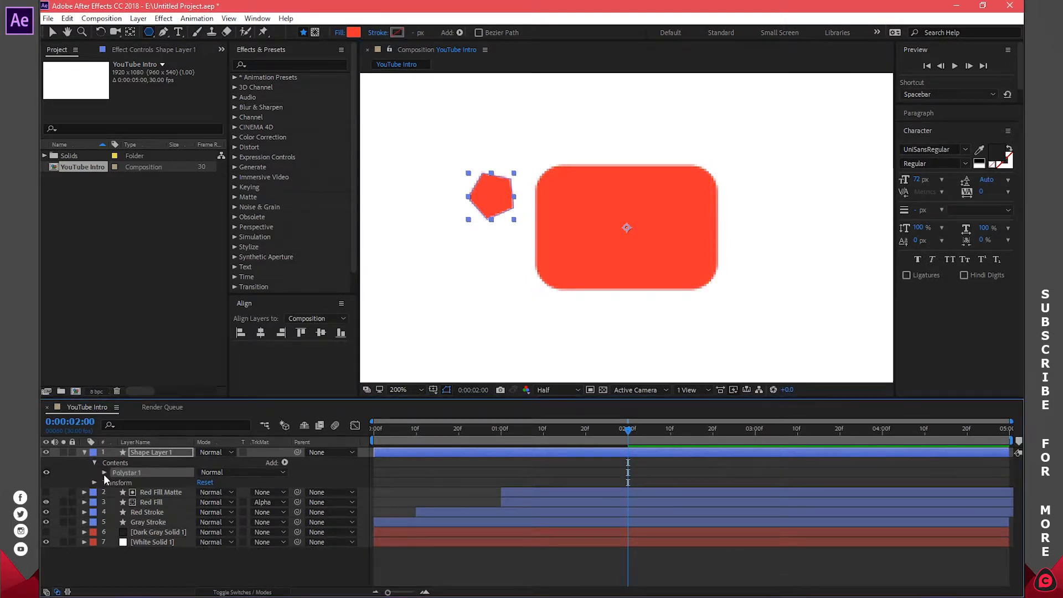
{"action": "left_click", "coordinate": [104, 473]}
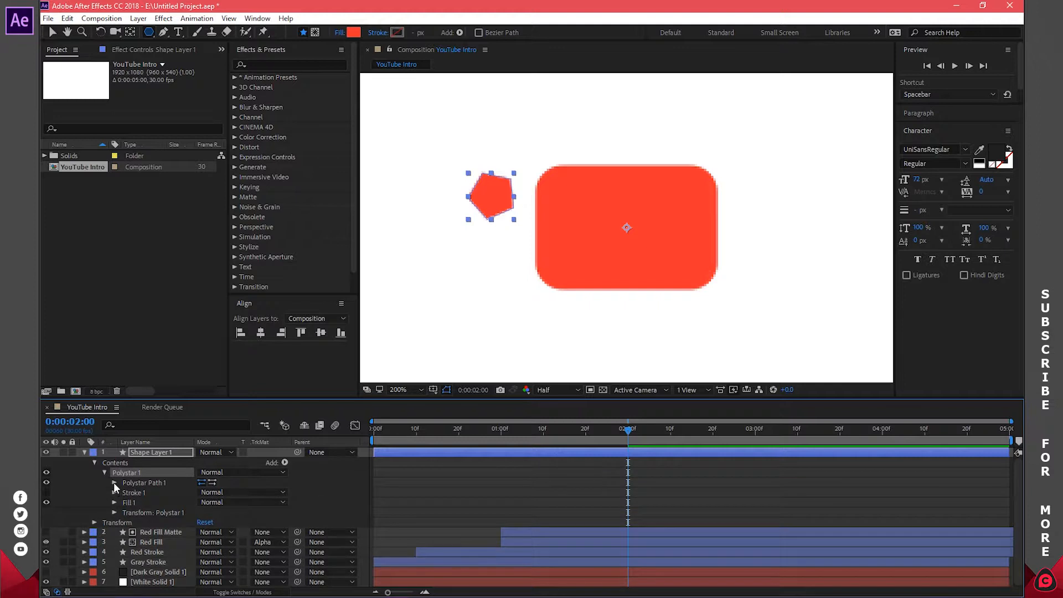
{"action": "left_click", "coordinate": [114, 482]}
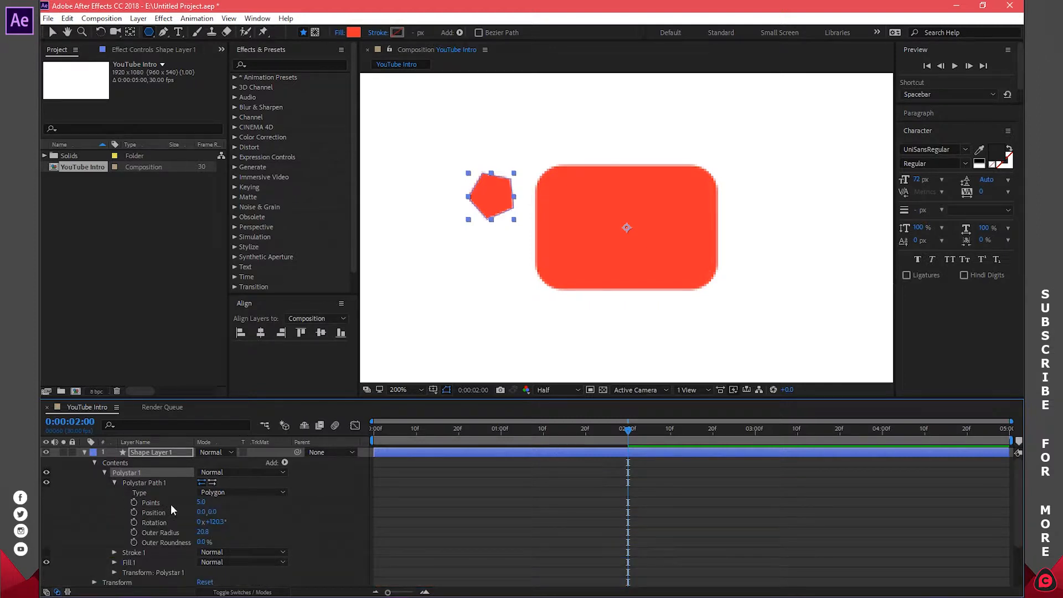
{"action": "left_click_drag", "start_coordinate": [199, 506], "coordinate": [199, 507]}
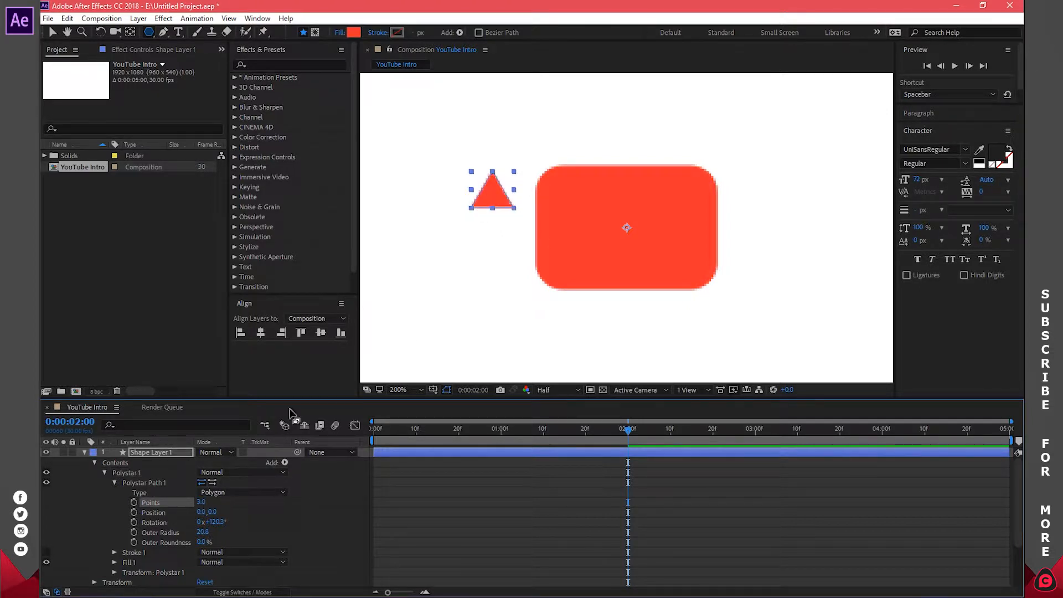
{"action": "left_click", "coordinate": [86, 453]}
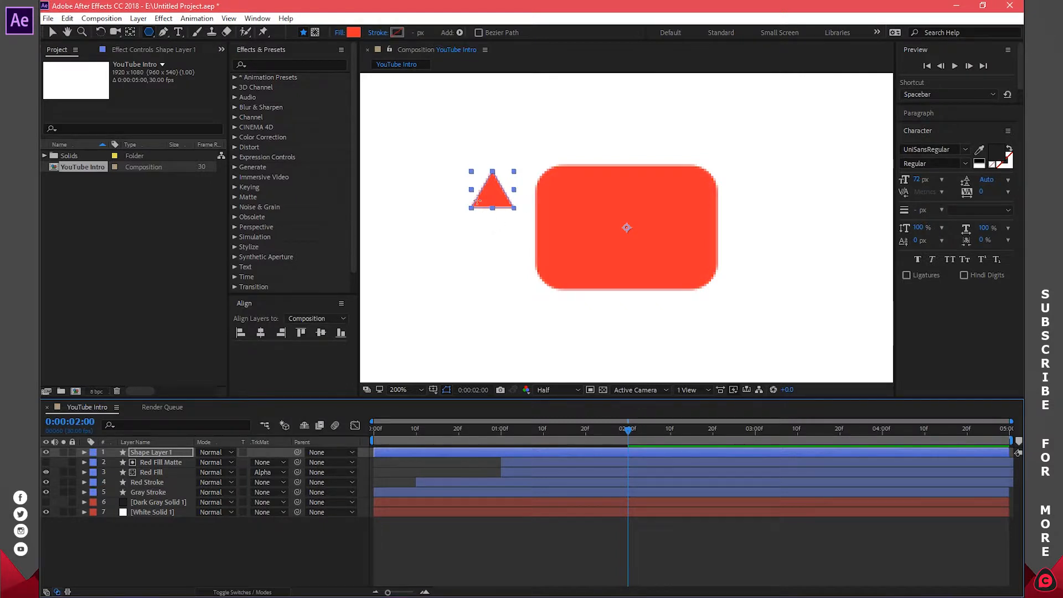
Set the triangle layer's Rotation to 90°.
{"action": "key", "text": "r"}
{"action": "left_click", "coordinate": [218, 463]}
{"action": "type", "text": "9"}
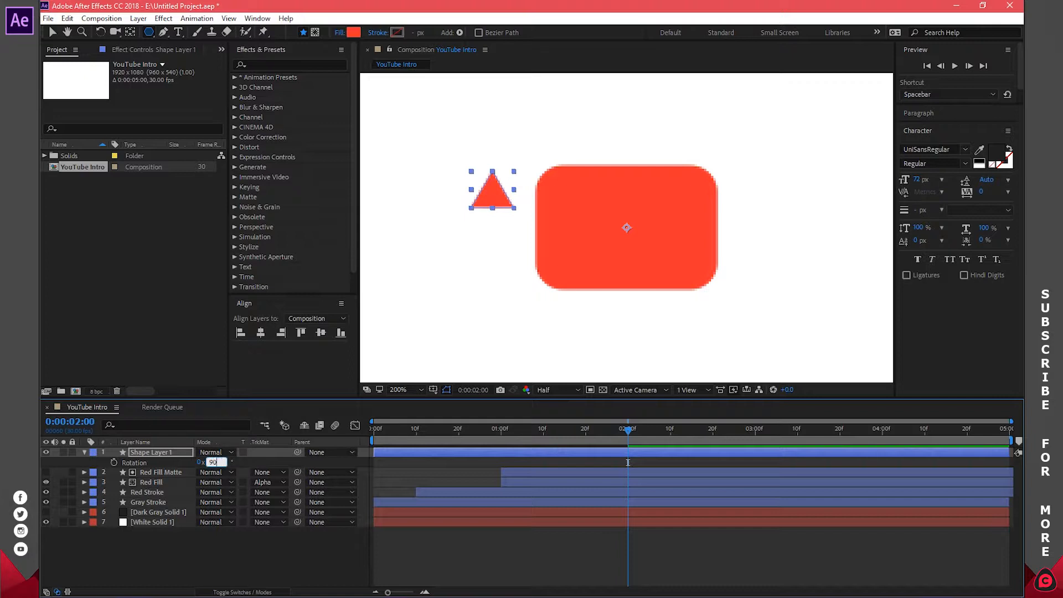
{"action": "type", "text": "0"}
{"action": "key", "text": "Return"}
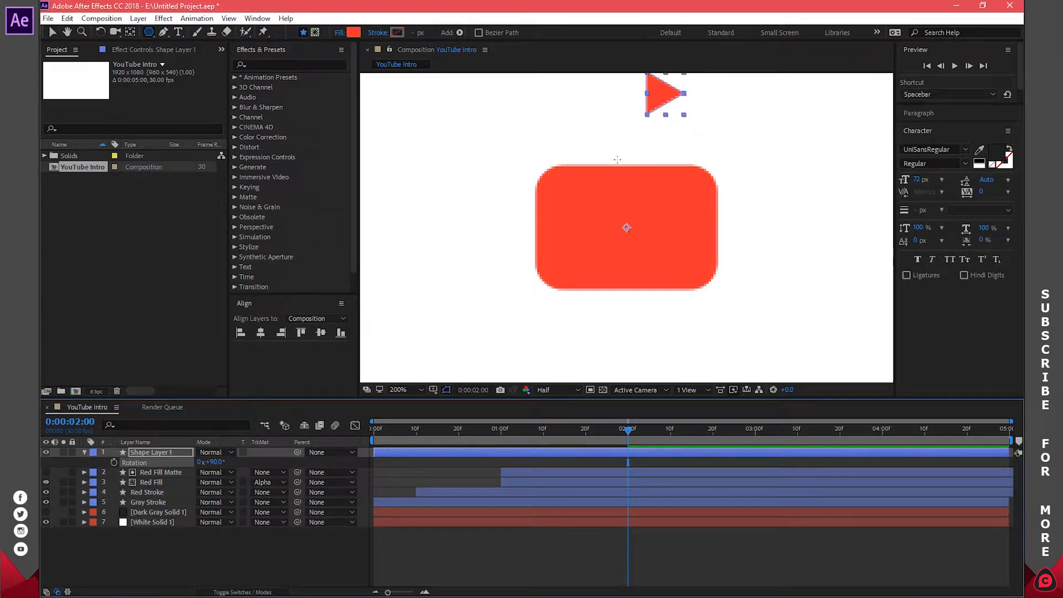
Move the triangle to the blank area beyond the rectangle's upper-left corner and center its anchor point on the shape.
{"action": "left_click", "coordinate": [52, 32]}
{"action": "left_click_drag", "start_coordinate": [667, 96], "coordinate": [485, 158]}
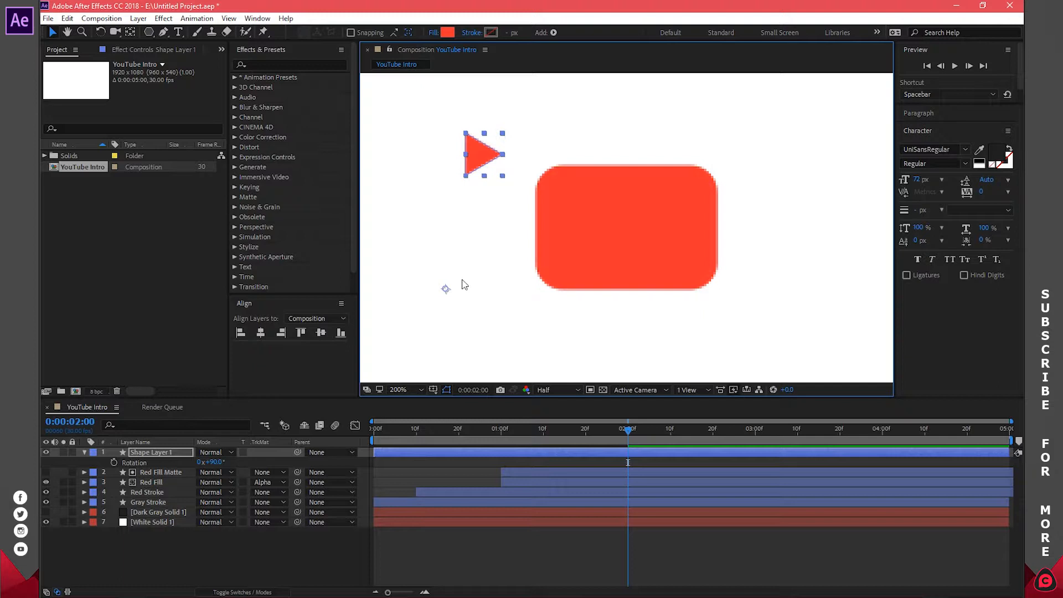
{"action": "left_click", "coordinate": [131, 32]}
{"action": "key", "text": "ctrl+alt+Home"}
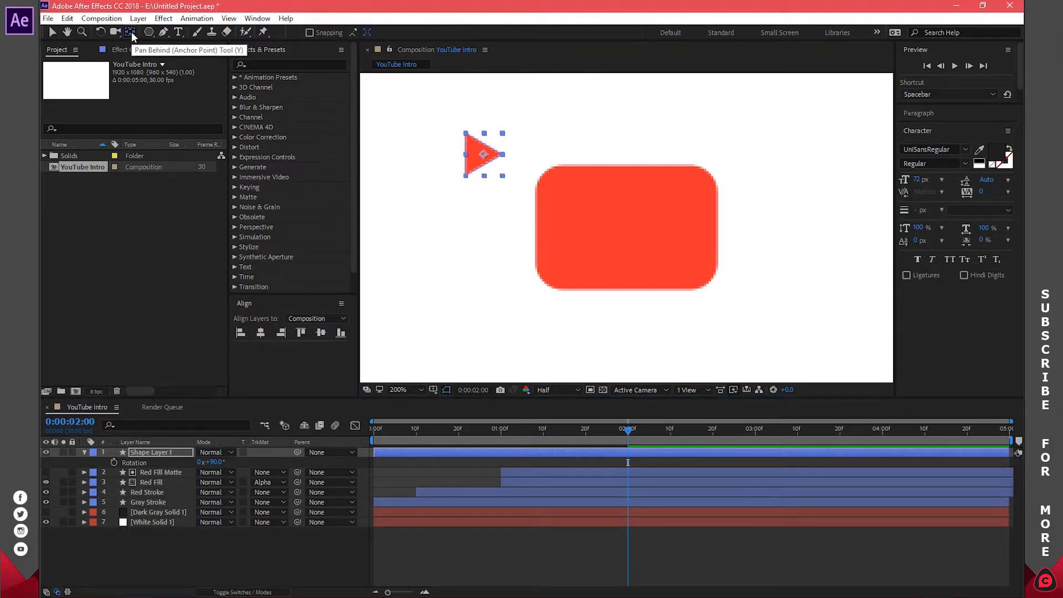
{"action": "left_click", "coordinate": [475, 147]}
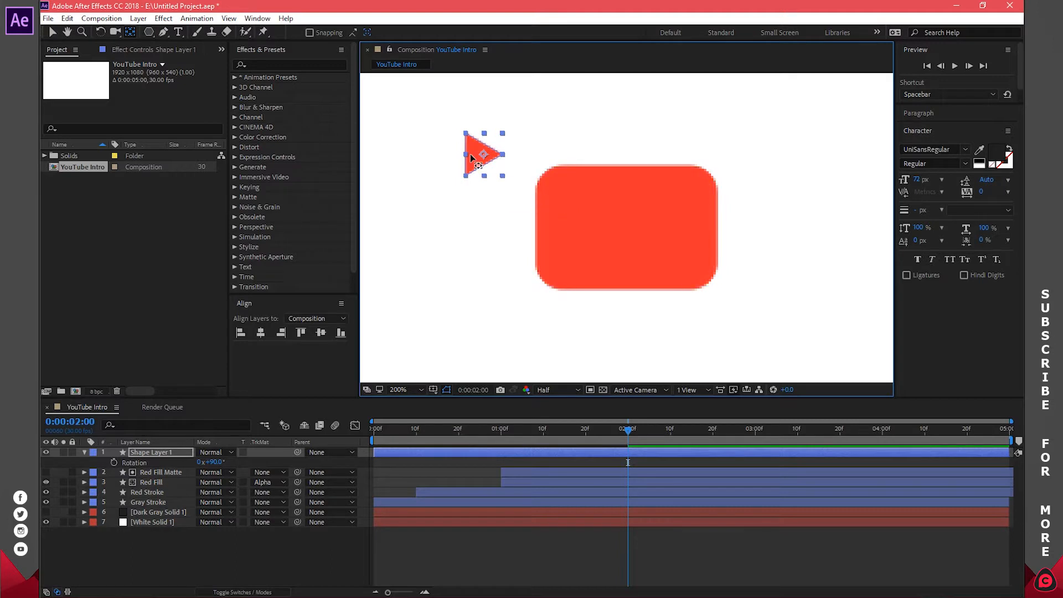
Center the triangle horizontally and vertically in the composition over the red rectangle, and shift its anchor point slightly left.
{"action": "left_click", "coordinate": [51, 32]}
{"action": "left_click", "coordinate": [479, 156]}
{"action": "left_click_drag", "start_coordinate": [480, 156], "coordinate": [624, 229]}
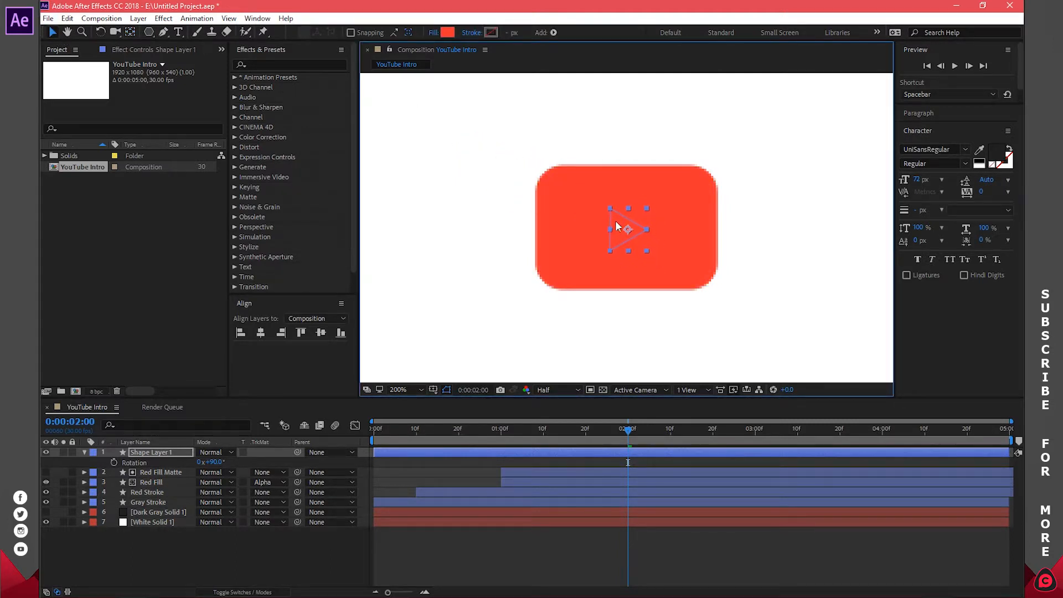
{"action": "left_click", "coordinate": [261, 333]}
{"action": "left_click", "coordinate": [321, 333]}
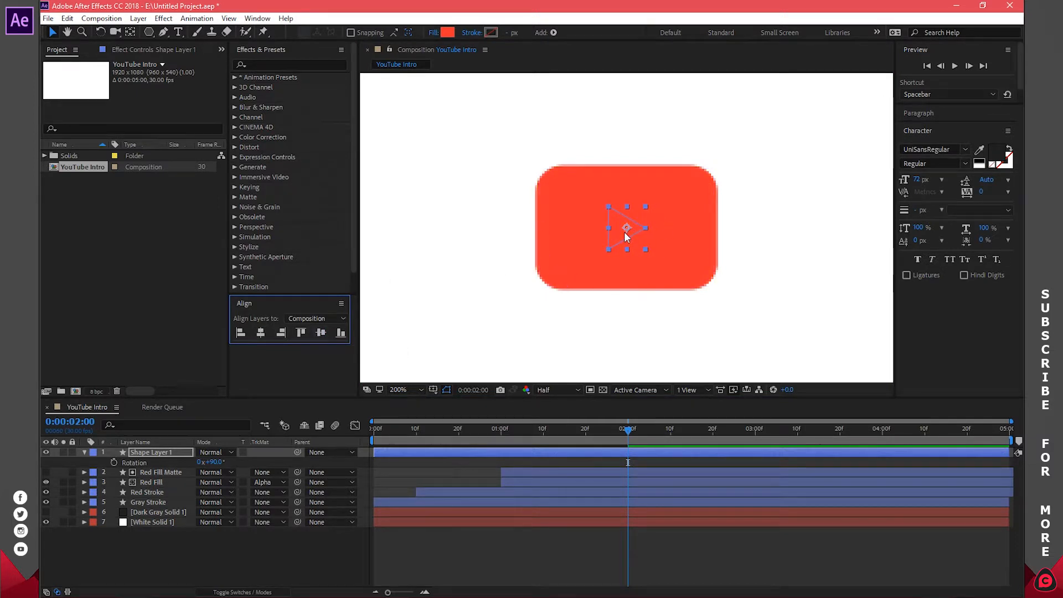
{"action": "left_click", "coordinate": [130, 31]}
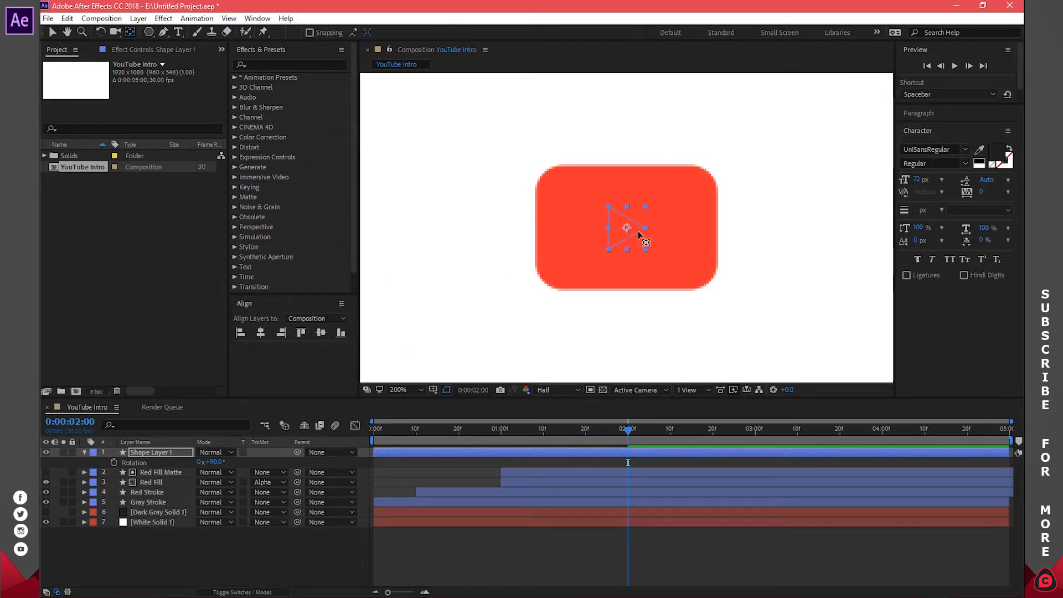
{"action": "left_click_drag", "start_coordinate": [626, 228], "coordinate": [624, 228]}
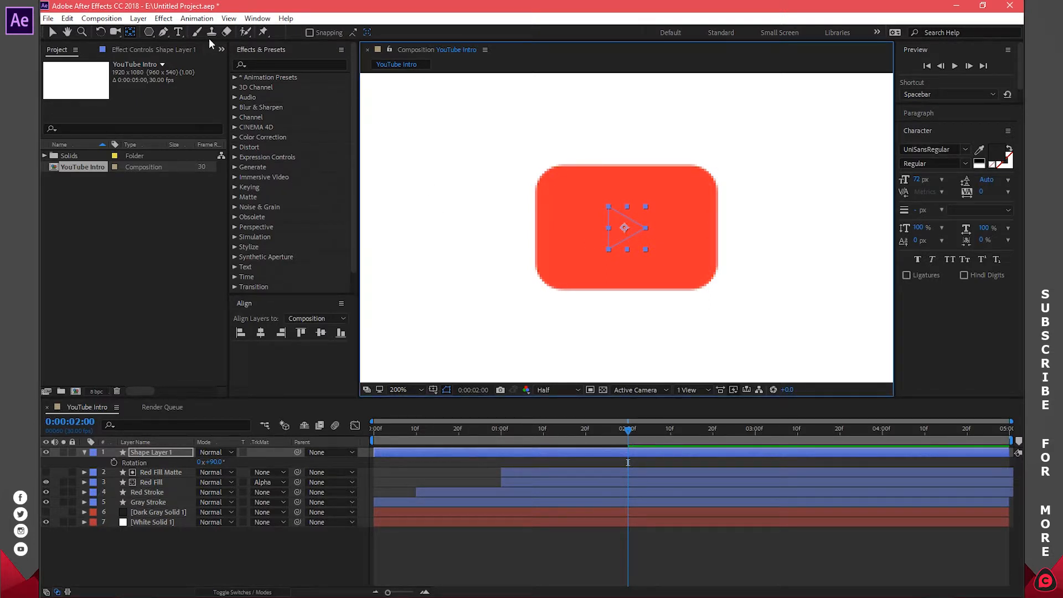
Set the triangle's fill color to white, FFFFFF.
{"action": "left_click", "coordinate": [149, 32]}
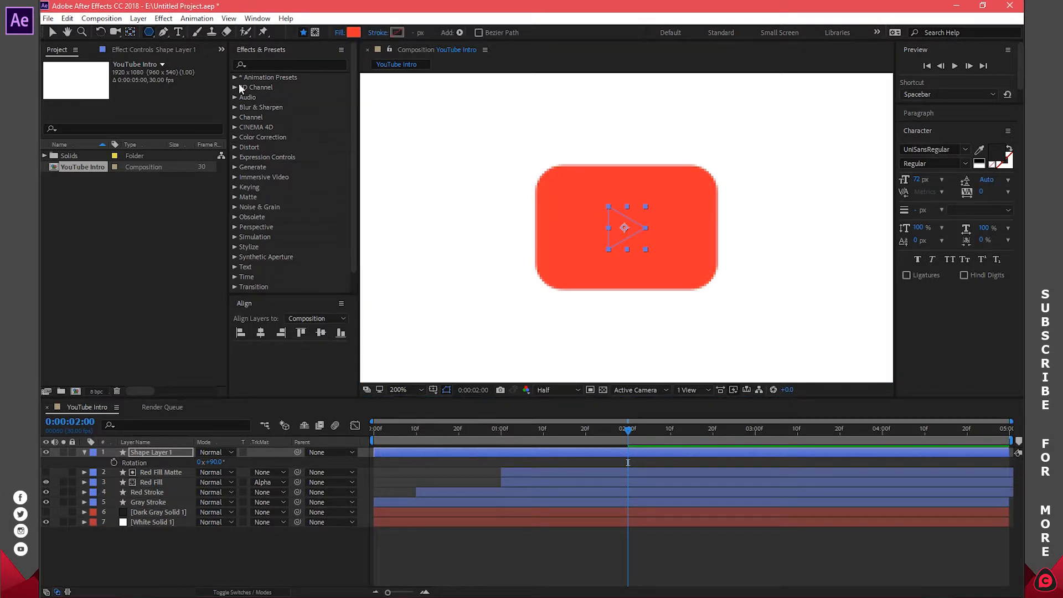
{"action": "left_click", "coordinate": [351, 32]}
{"action": "type", "text": "FFFFFF"}
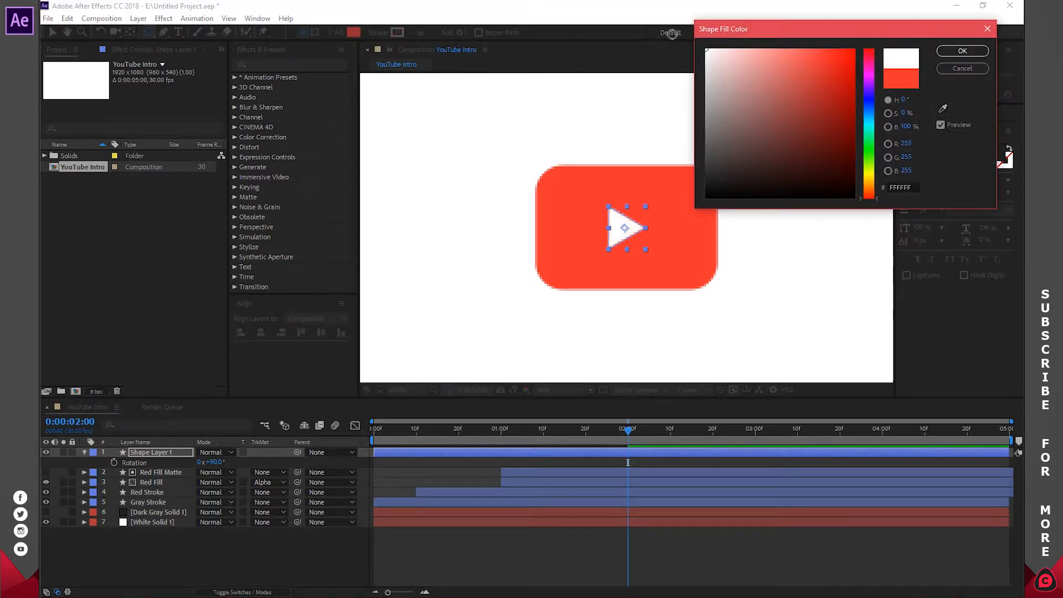
{"action": "left_click", "coordinate": [962, 51]}
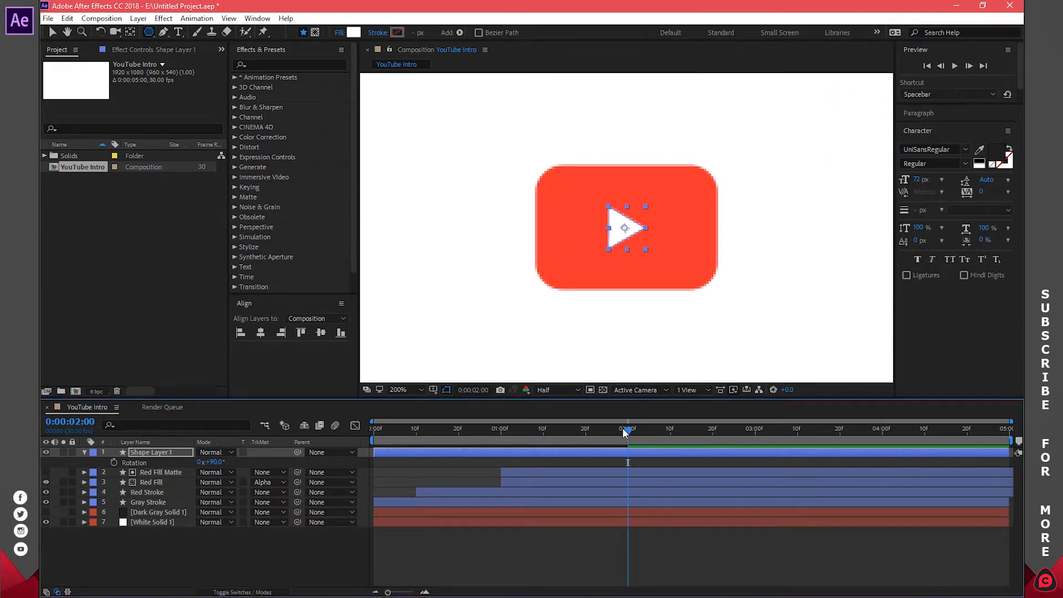
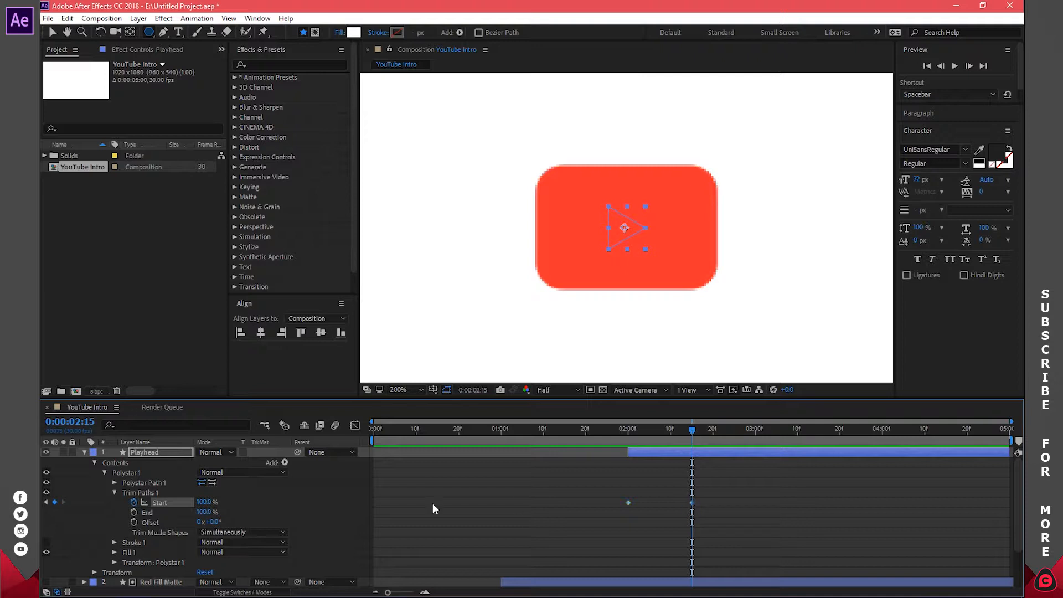
Set the Playhead layer's Trim Paths Start to 0% at 0:00:02:15 and scrub through the reveal.
{"action": "type", "text": "0"}
{"action": "key", "text": "Return"}
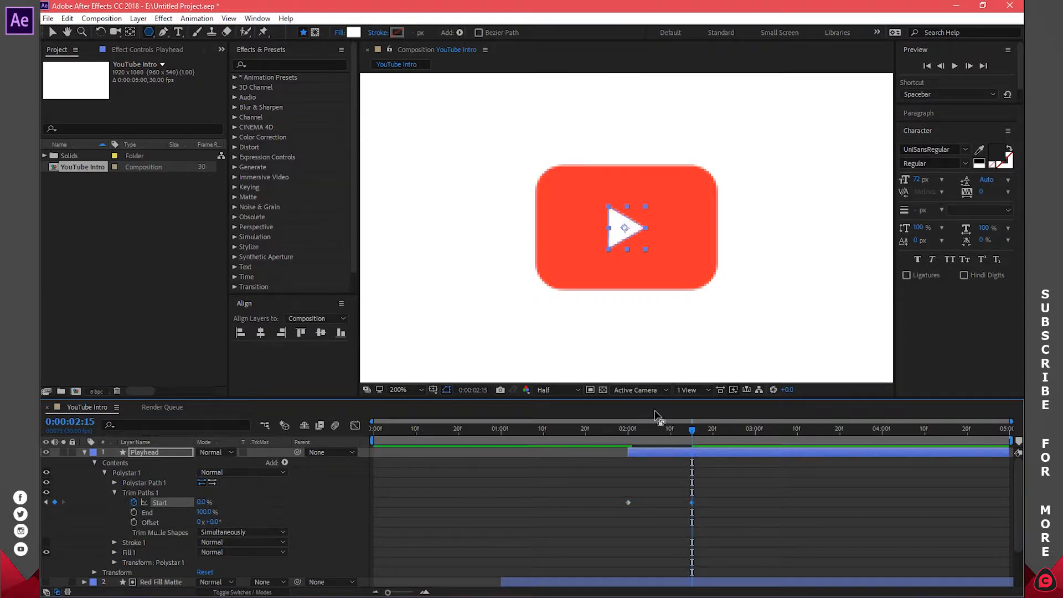
{"action": "left_click", "coordinate": [613, 431]}
{"action": "left_click_drag", "start_coordinate": [613, 432], "coordinate": [692, 431]}
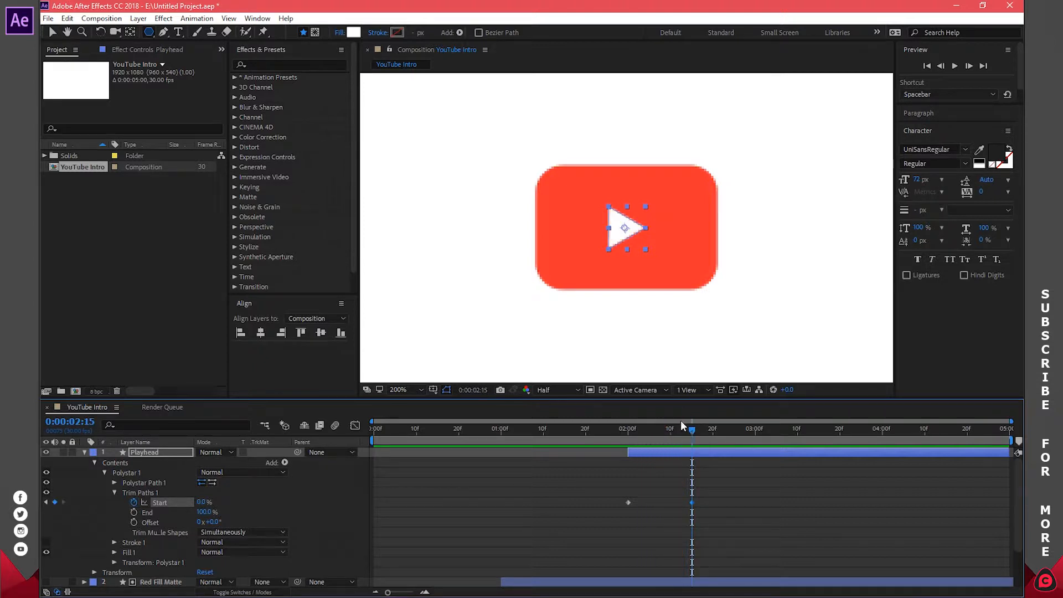
Give the Playhead triangle a solid stroke colored white, FFFFFF, and scrub through its reveal.
{"action": "left_click", "coordinate": [380, 32]}
{"action": "left_click", "coordinate": [488, 273]}
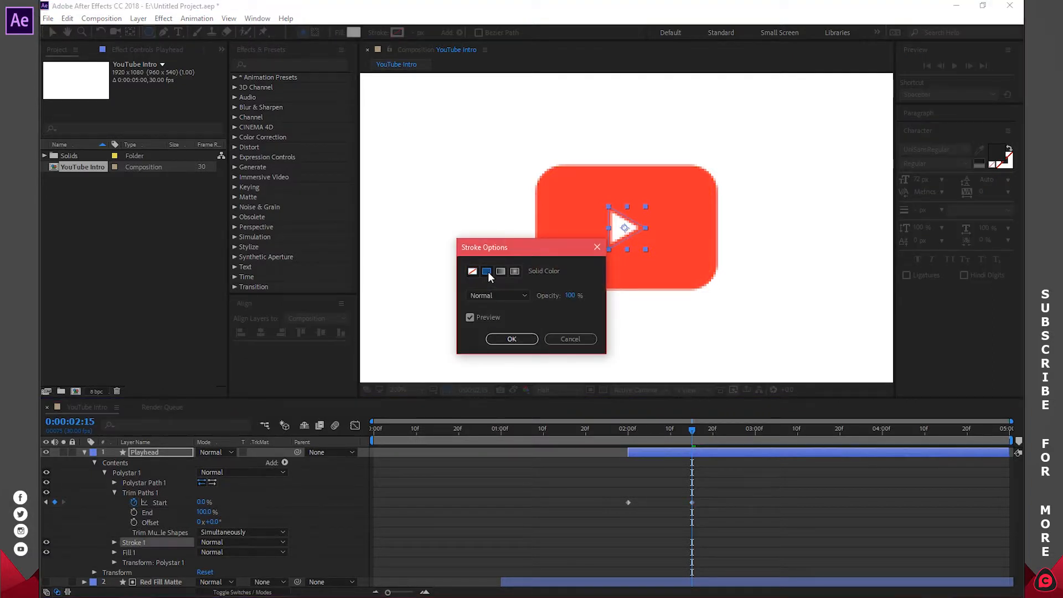
{"action": "left_click", "coordinate": [510, 339]}
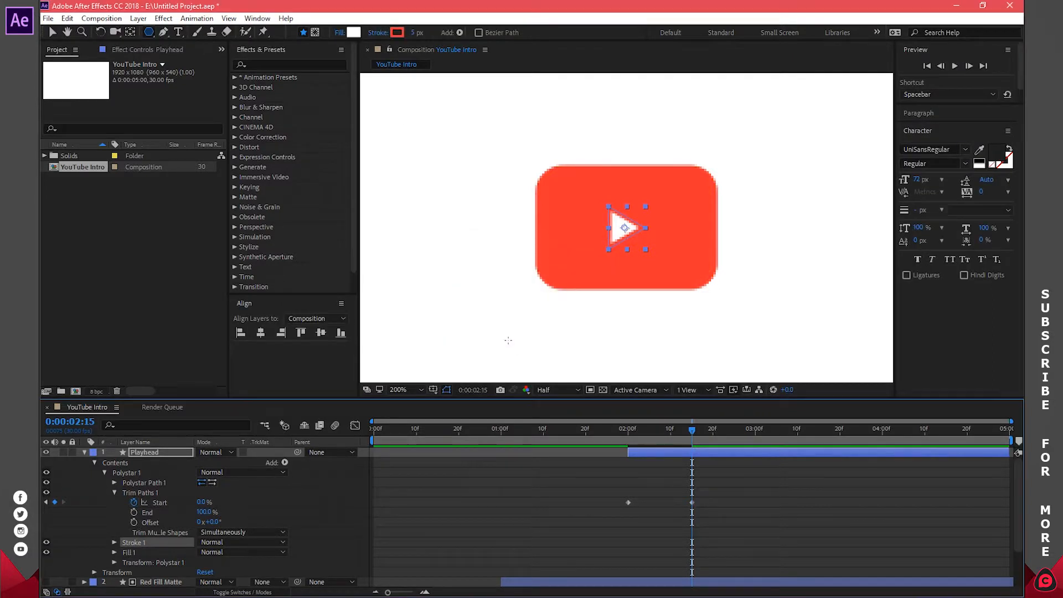
{"action": "left_click", "coordinate": [397, 32]}
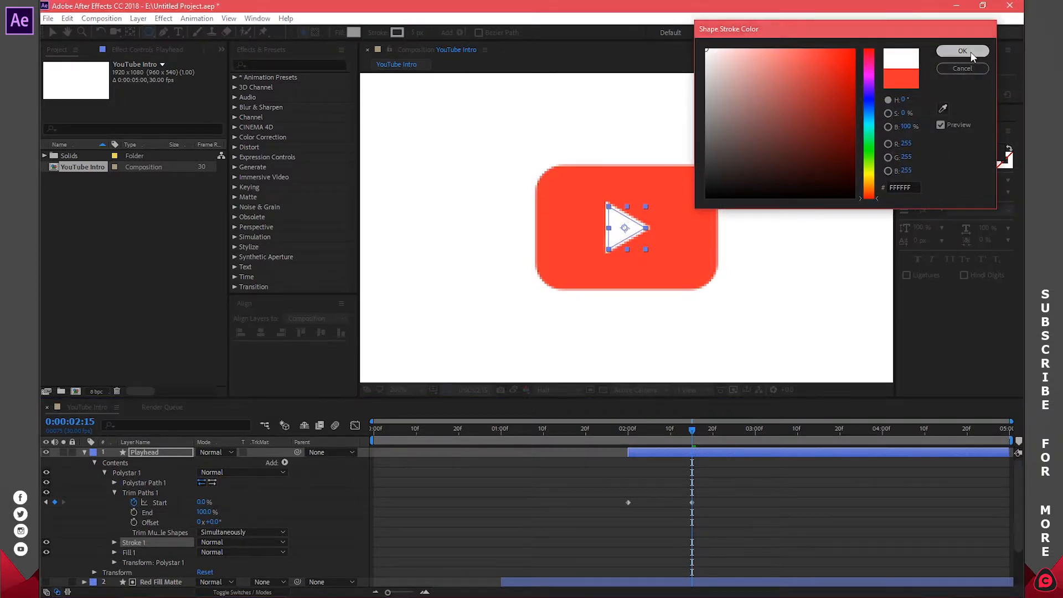
{"action": "left_click", "coordinate": [962, 50]}
{"action": "mouse_move", "coordinate": [640, 430]}
{"action": "left_mouse_down"}
{"action": "mouse_move", "coordinate": [620, 430]}
{"action": "mouse_move", "coordinate": [692, 433]}
{"action": "left_mouse_up"}
Apply Easy Ease to both Trim Paths Start keyframes and show only the Playhead layer's keyframed properties.
{"action": "left_click_drag", "start_coordinate": [721, 492], "coordinate": [596, 516]}
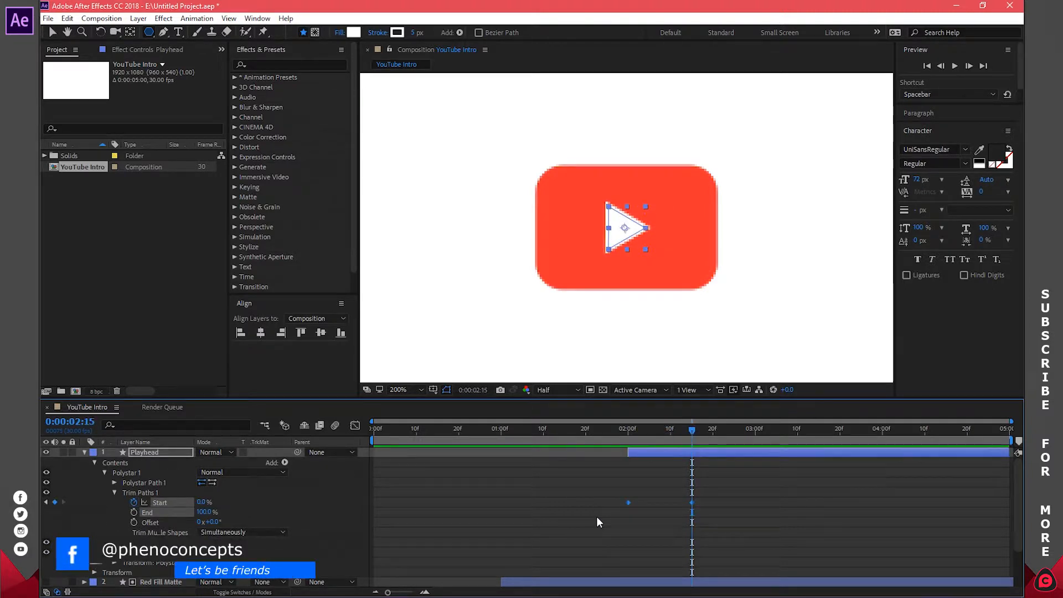
{"action": "key", "text": "F9"}
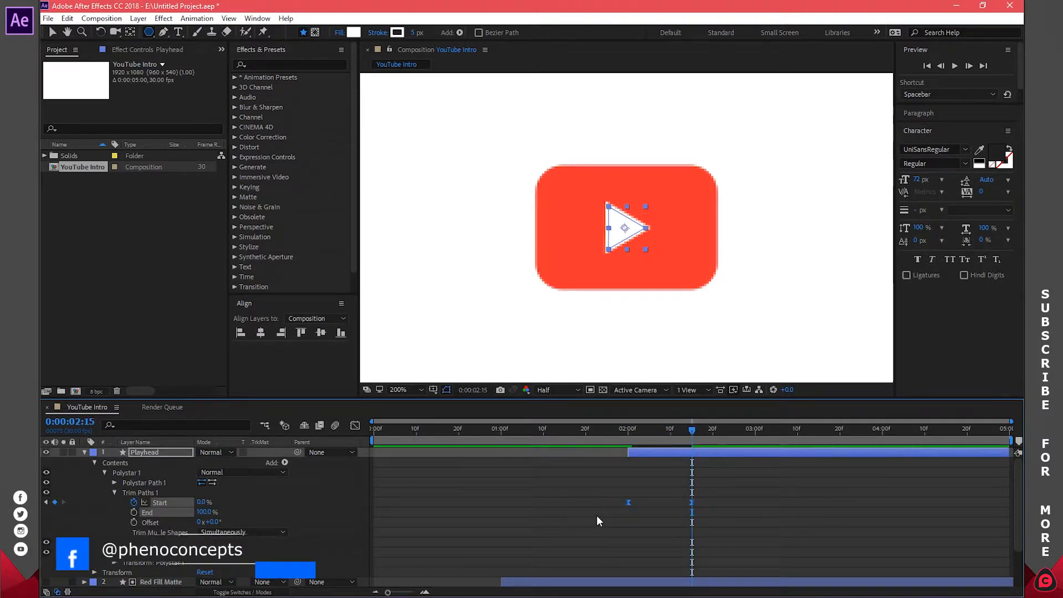
{"action": "left_click", "coordinate": [84, 452]}
{"action": "key", "text": "u"}
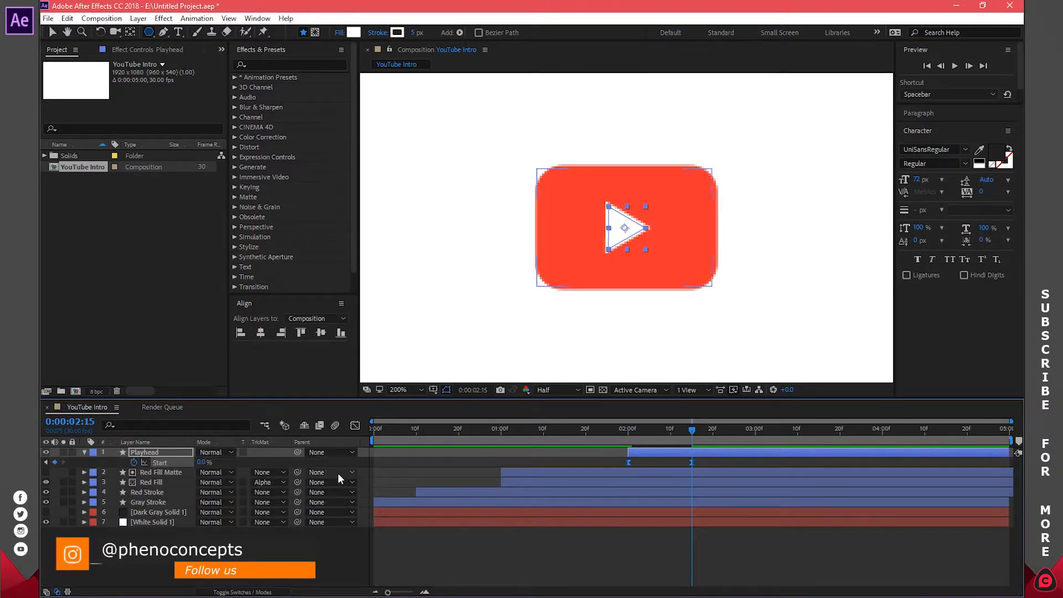
Reshape the Playhead's Start speed curve in the Graph Editor so the speed peaks just after 2 seconds and eases out slowly.
{"action": "left_click", "coordinate": [354, 425]}
{"action": "left_click_drag", "start_coordinate": [675, 455], "coordinate": [643, 456]}
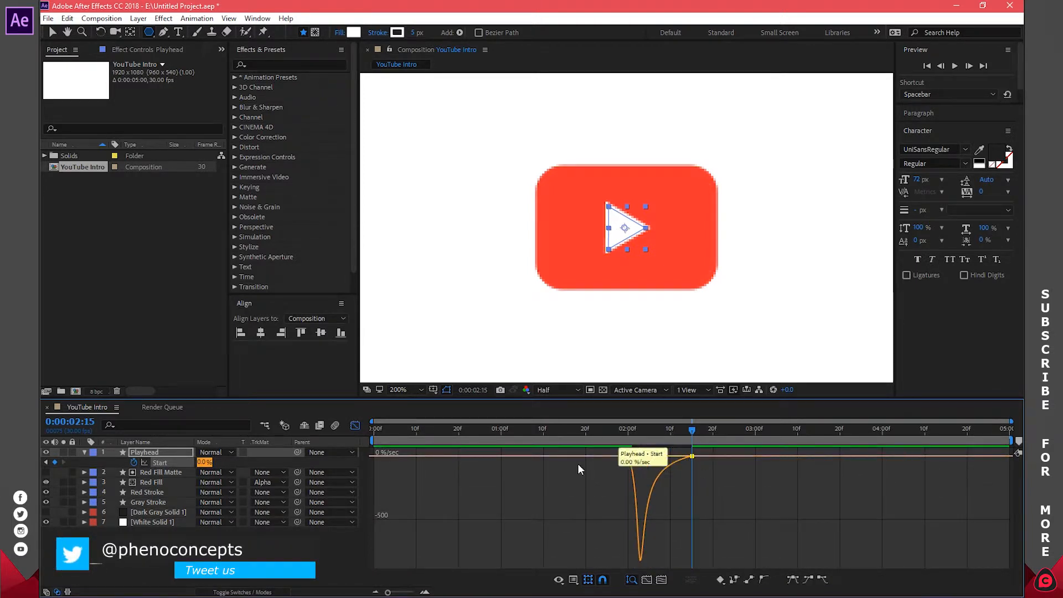
{"action": "left_click", "coordinate": [354, 425]}
{"action": "left_click", "coordinate": [558, 474]}
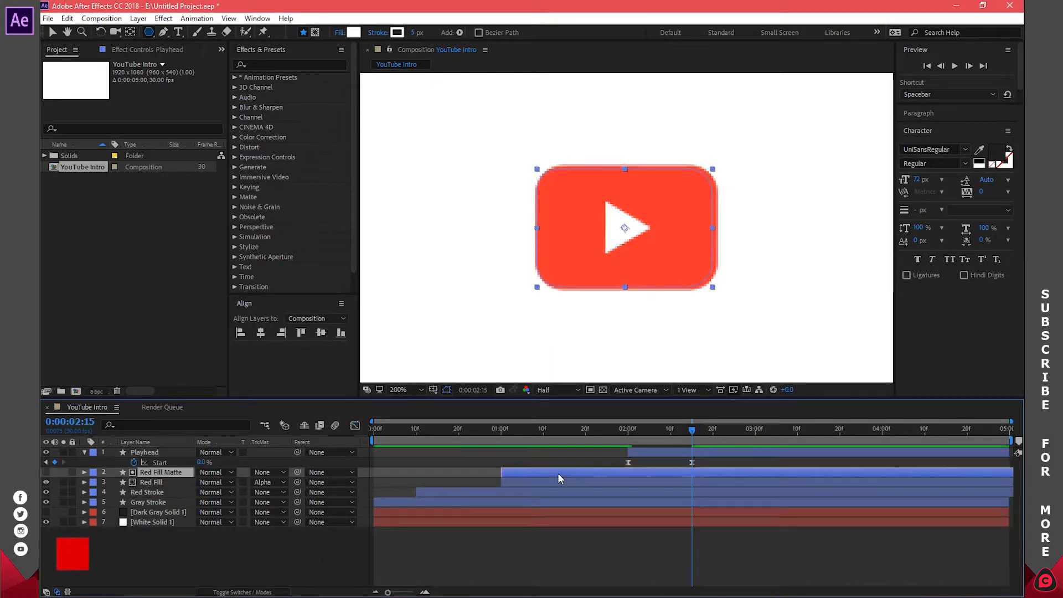
Reveal the logo layers' keyframes and reshape the Red Fill's Position speed curve to peak just after 1 second and ease out slowly.
{"action": "left_click", "coordinate": [566, 504], "text": "shift"}
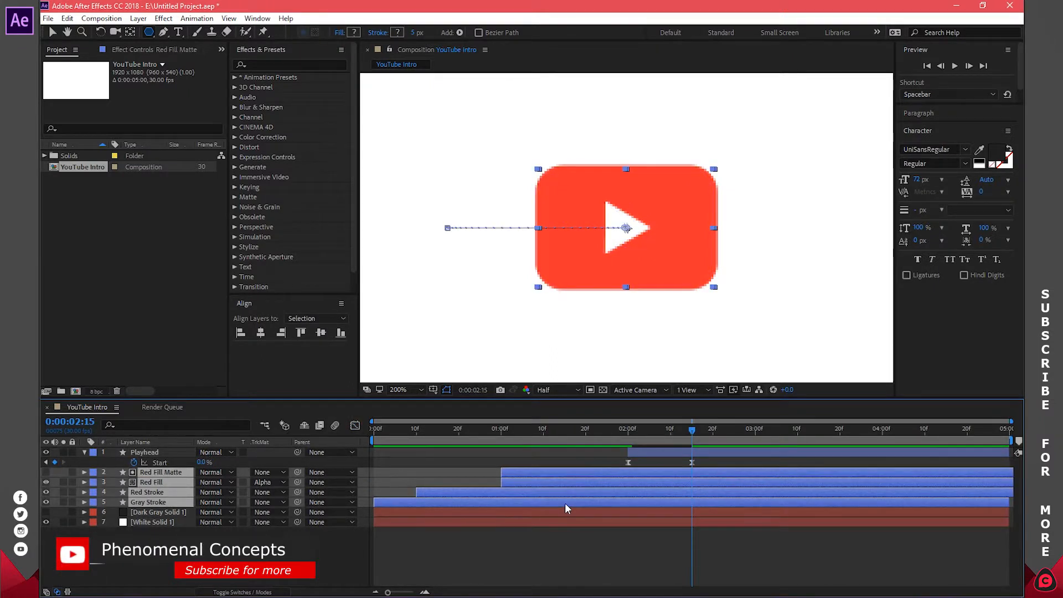
{"action": "key", "text": "u"}
{"action": "left_click", "coordinate": [628, 492]}
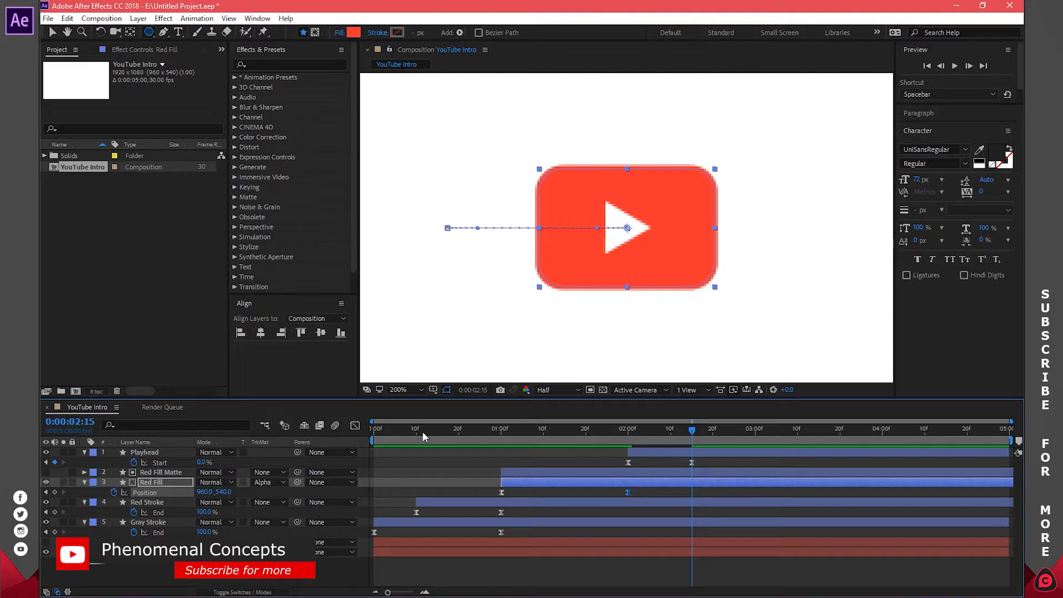
{"action": "left_click", "coordinate": [355, 425]}
{"action": "left_click_drag", "start_coordinate": [609, 563], "coordinate": [518, 556]}
{"action": "left_click", "coordinate": [355, 425]}
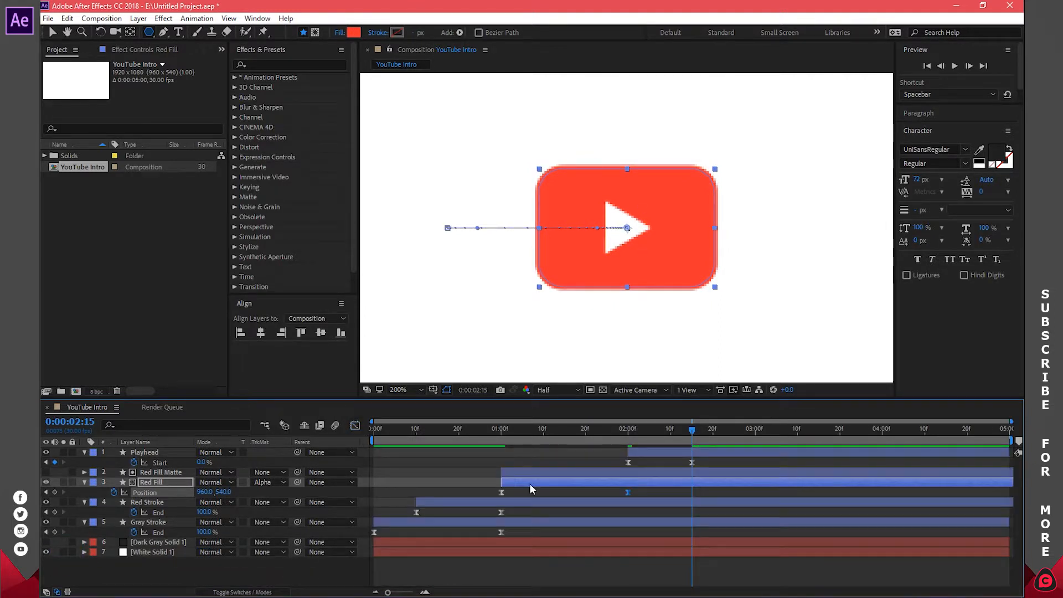
Check the Red Stroke and Gray Stroke End speed curves in the Graph Editor and preview the animation from the start.
{"action": "left_click", "coordinate": [501, 513]}
{"action": "left_click", "coordinate": [358, 424]}
{"action": "left_click", "coordinate": [358, 424]}
{"action": "left_click", "coordinate": [500, 532]}
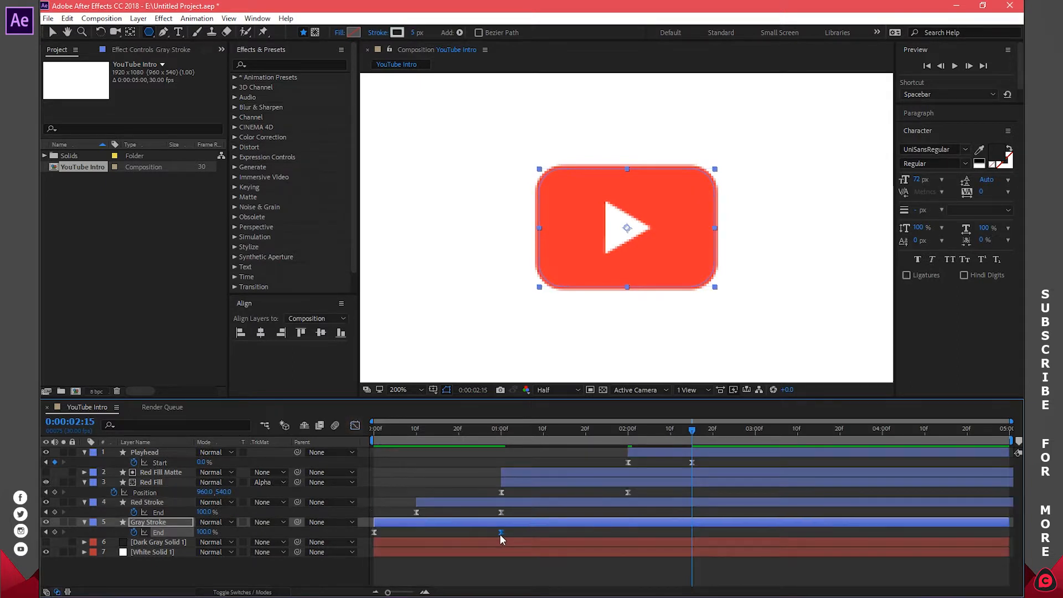
{"action": "left_click", "coordinate": [355, 425]}
{"action": "left_click", "coordinate": [353, 426]}
{"action": "left_click", "coordinate": [954, 67]}
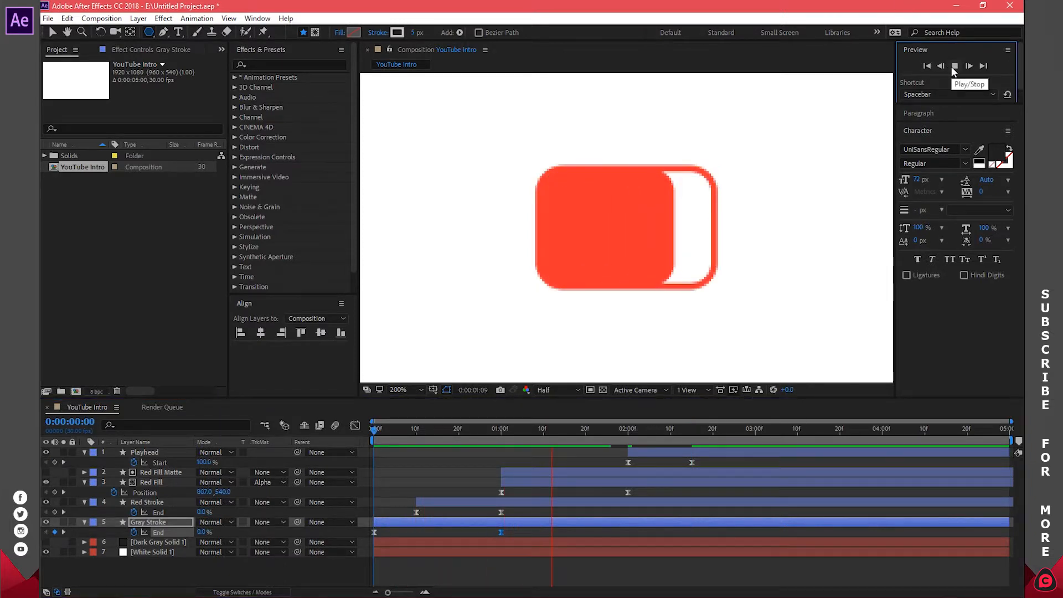
{"action": "left_click", "coordinate": [953, 69]}
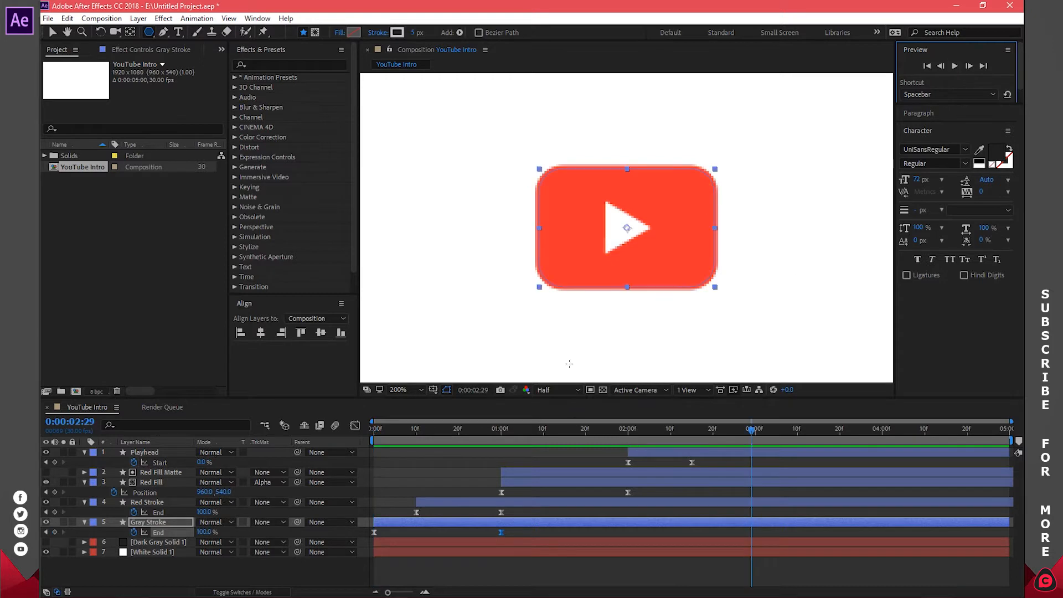
Collapse the properties of all layers, fit the composition view up to 100%, and deselect everything.
{"action": "left_click", "coordinate": [85, 453]}
{"action": "left_click", "coordinate": [84, 473]}
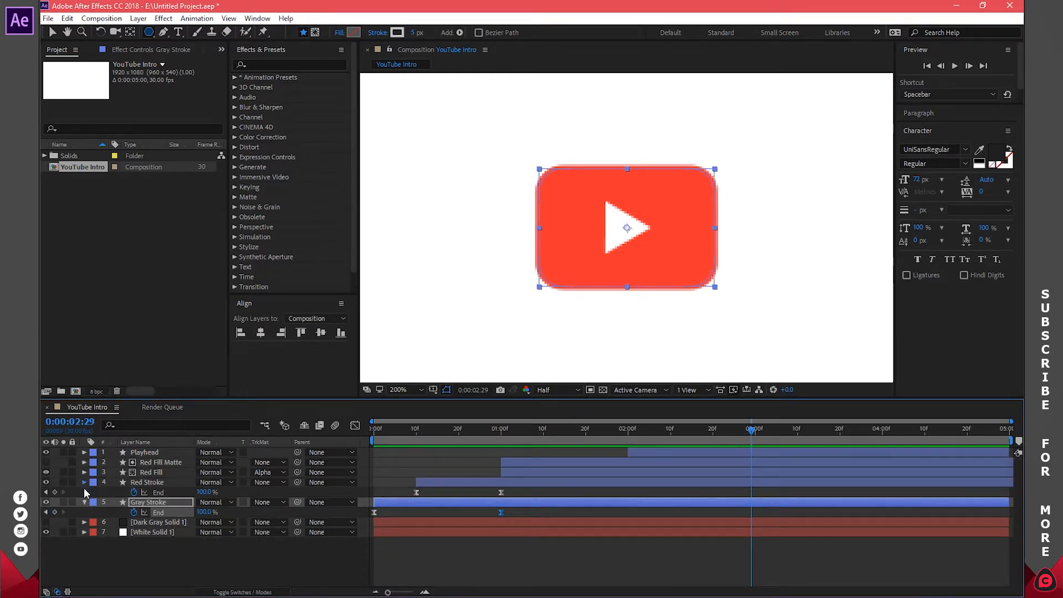
{"action": "left_click", "coordinate": [84, 482]}
{"action": "left_click", "coordinate": [84, 492]}
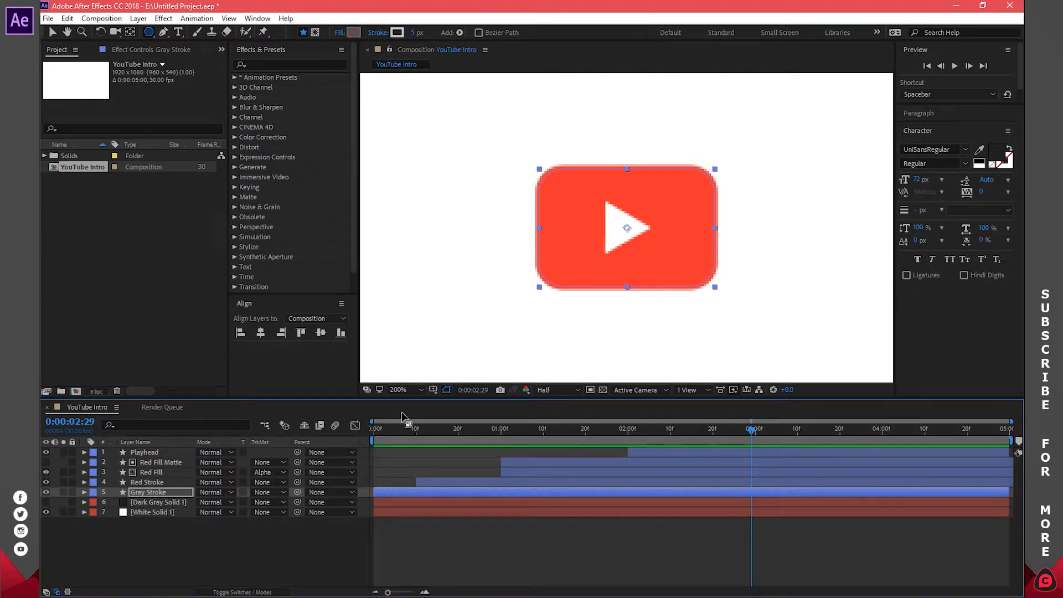
{"action": "left_click", "coordinate": [399, 390]}
{"action": "left_click", "coordinate": [425, 192]}
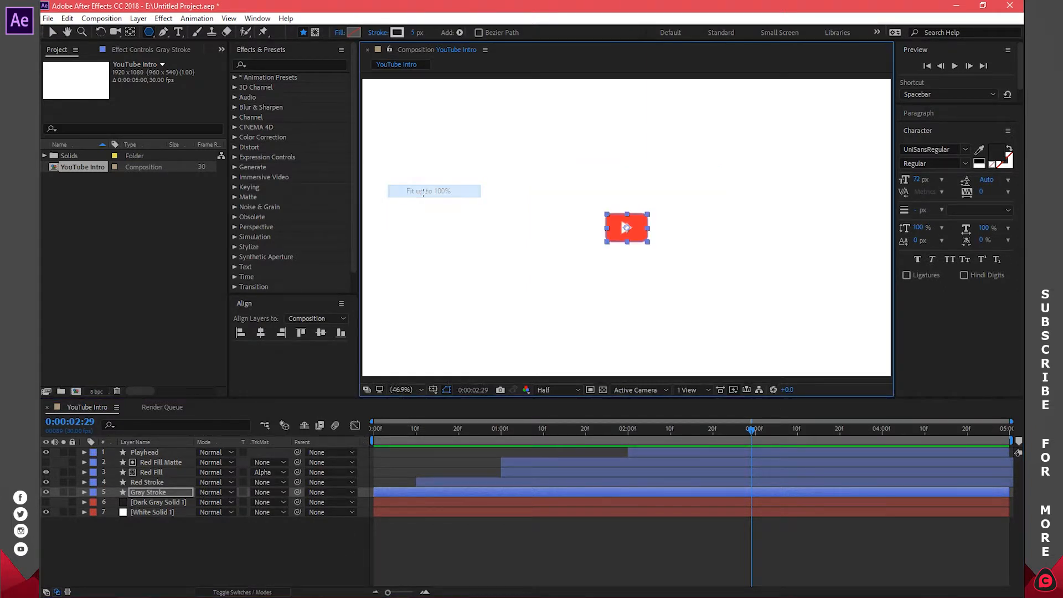
{"action": "left_click", "coordinate": [640, 535]}
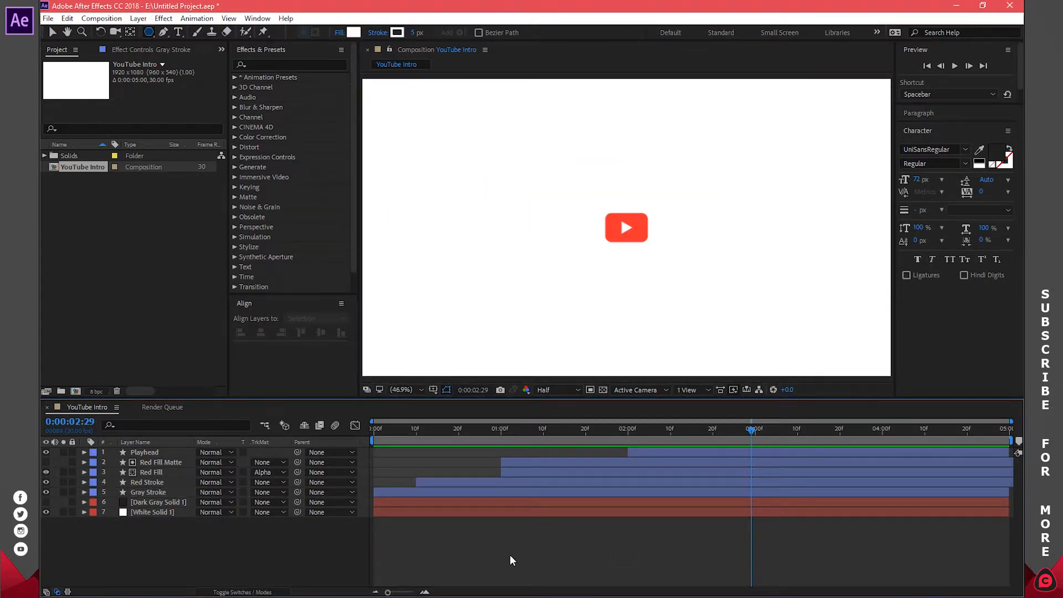
Add the text "theyolarbi", align it to the center of the composition, and center its anchor point.
{"action": "left_click", "coordinate": [178, 32]}
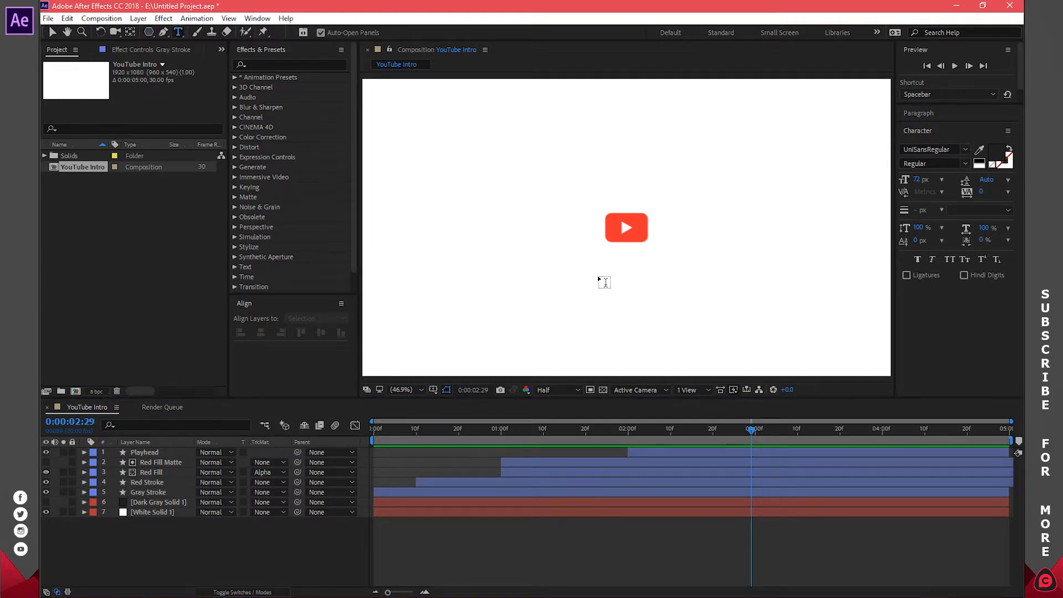
{"action": "left_click", "coordinate": [621, 292]}
{"action": "type", "text": "theyolarbi"}
{"action": "left_click", "coordinate": [261, 332]}
{"action": "left_click", "coordinate": [321, 333]}
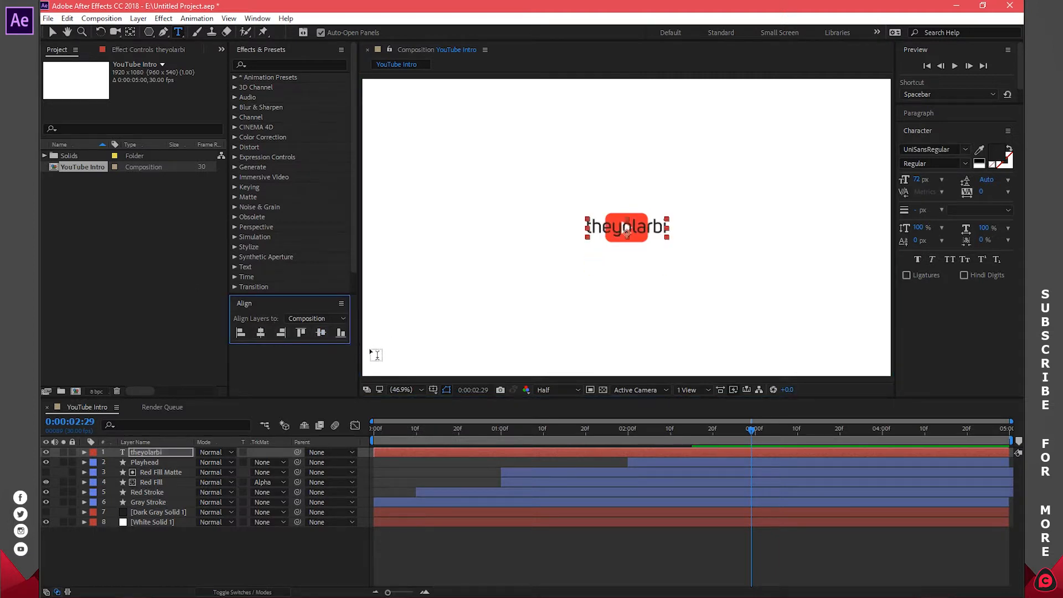
{"action": "left_click", "coordinate": [131, 32]}
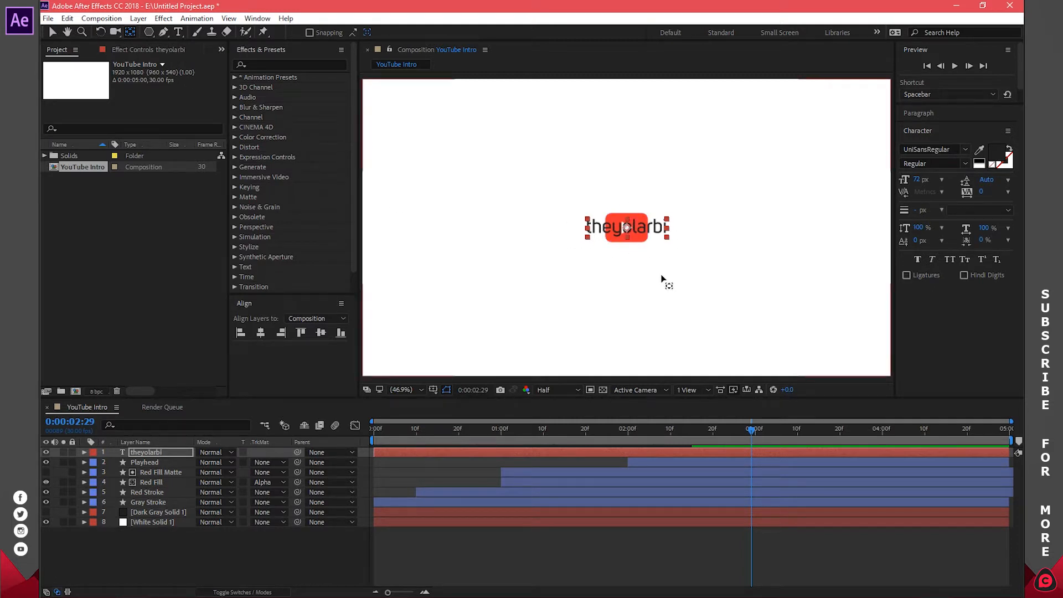
Trim the text layer so that it starts at 0:00:03:00.
{"action": "mouse_move", "coordinate": [752, 430]}
{"action": "left_mouse_down"}
{"action": "mouse_move", "coordinate": [654, 434]}
{"action": "mouse_move", "coordinate": [770, 435]}
{"action": "mouse_move", "coordinate": [755, 437]}
{"action": "left_mouse_up"}
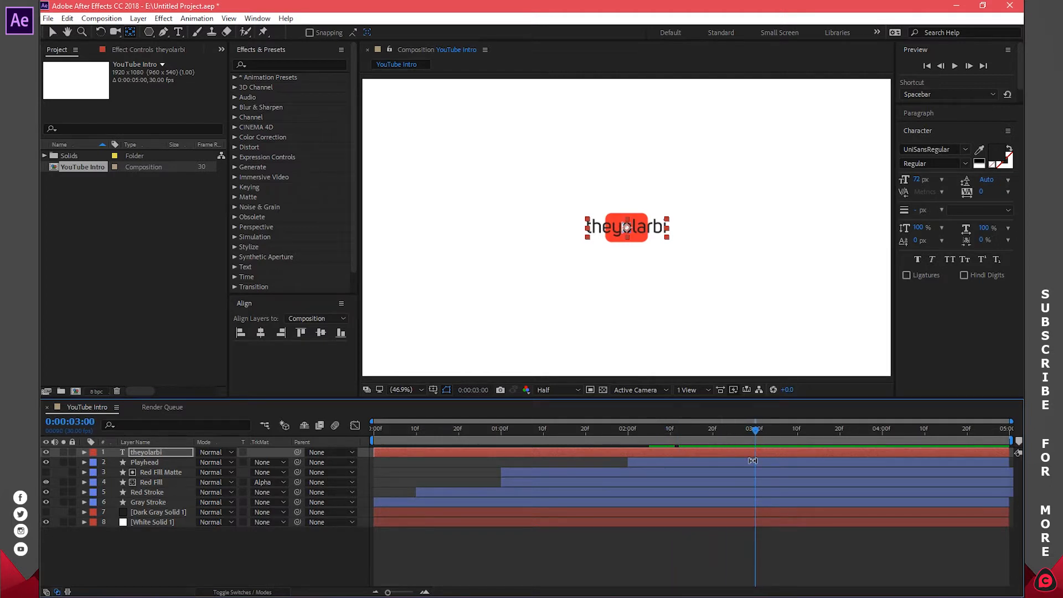
{"action": "key", "text": "alt+["}
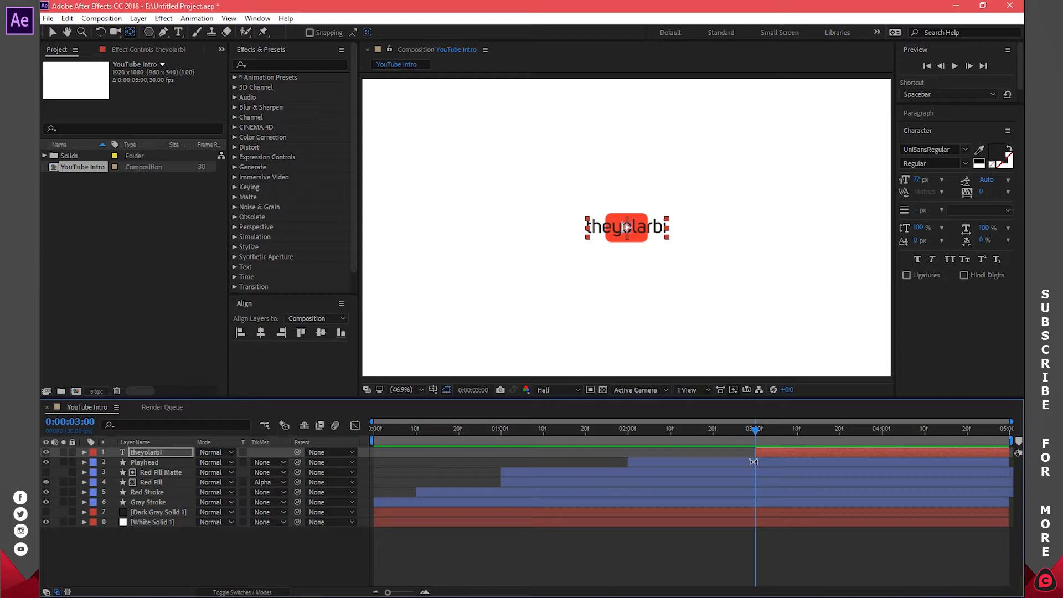
{"action": "left_click", "coordinate": [763, 536]}
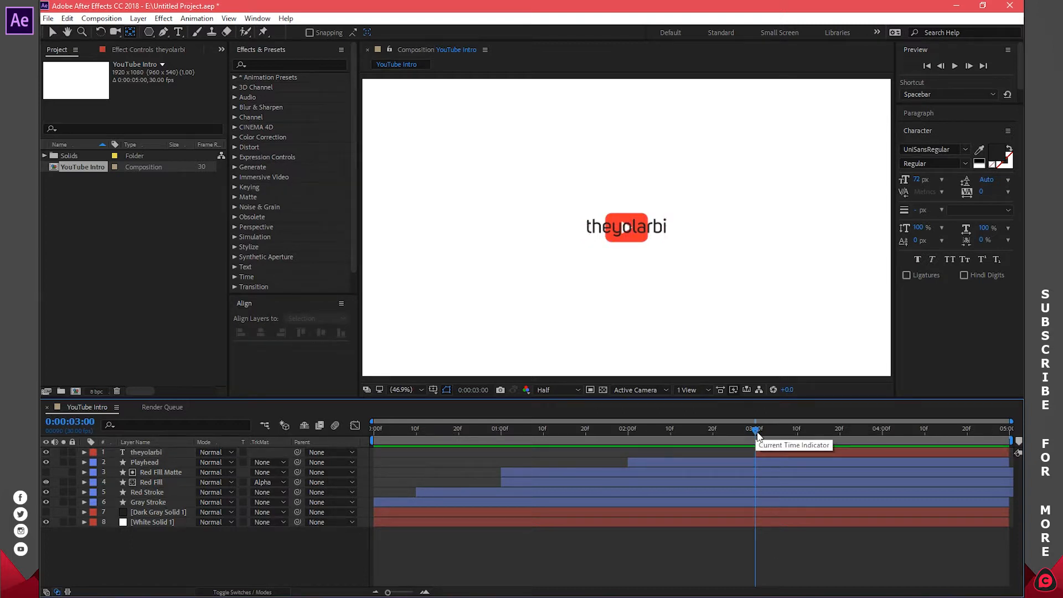
At 0:00:03:15, move the text to Position 1062, 540 and set a Position keyframe there.
{"action": "left_click_drag", "start_coordinate": [758, 432], "coordinate": [821, 432]}
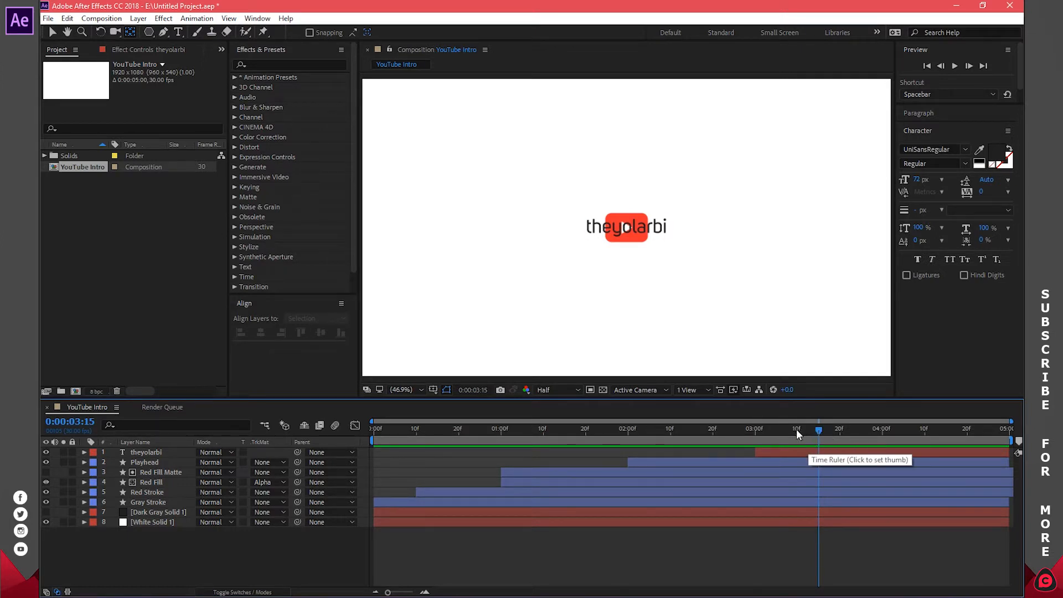
{"action": "left_click", "coordinate": [803, 453]}
{"action": "key", "text": "v"}
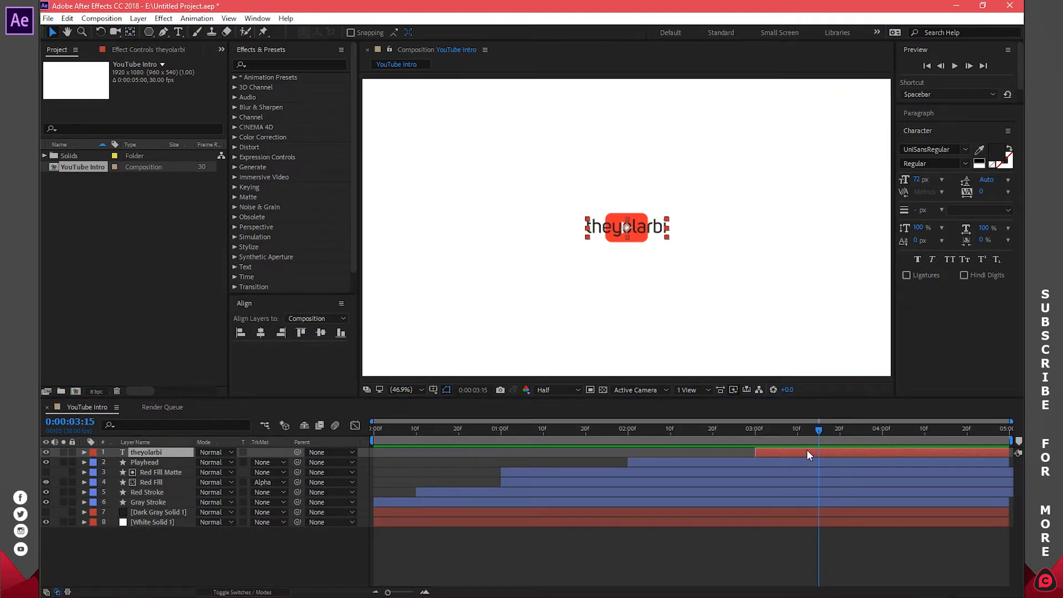
{"action": "key", "text": "p"}
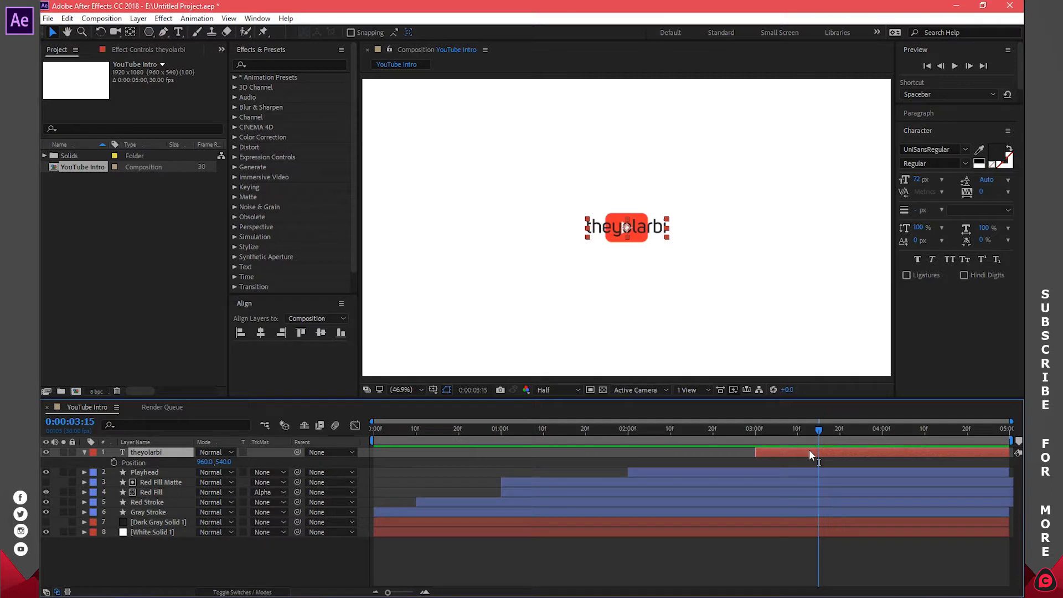
{"action": "left_click_drag", "start_coordinate": [205, 463], "coordinate": [258, 462]}
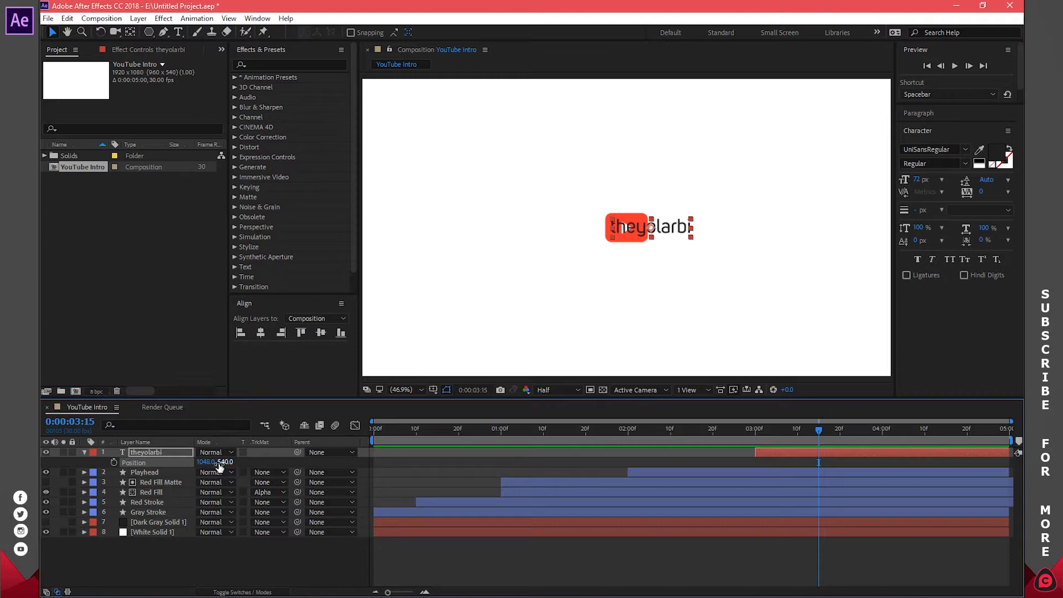
{"action": "left_click_drag", "start_coordinate": [206, 462], "coordinate": [210, 463]}
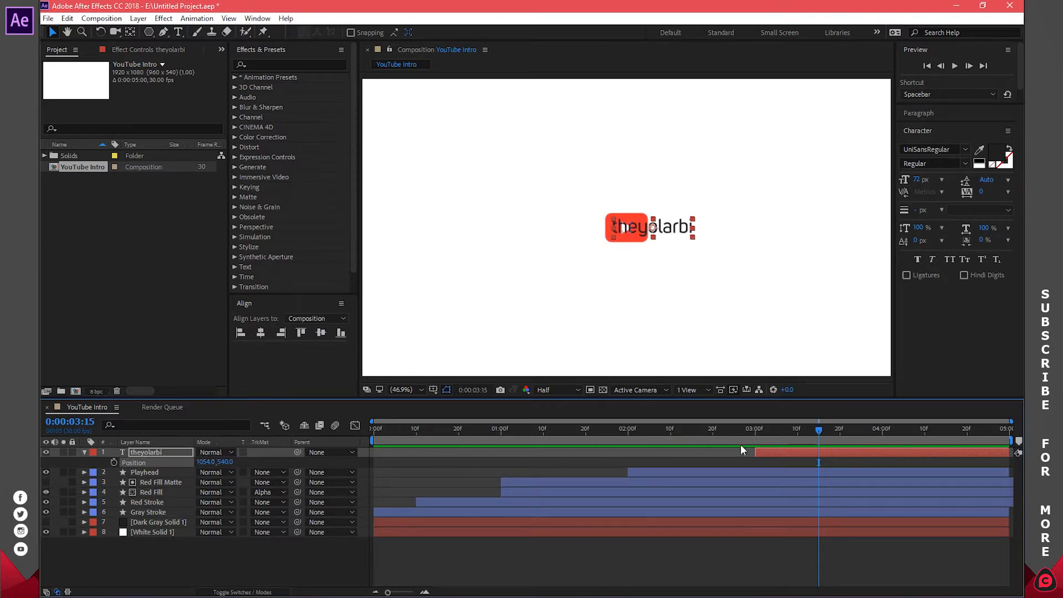
{"action": "left_click_drag", "start_coordinate": [206, 462], "coordinate": [210, 462]}
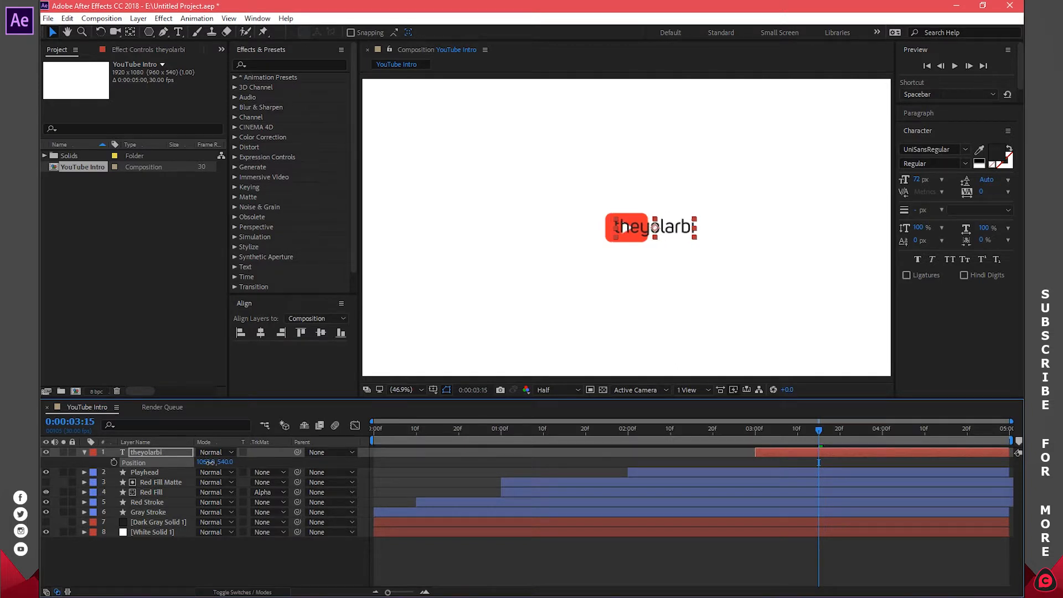
{"action": "left_click", "coordinate": [114, 462]}
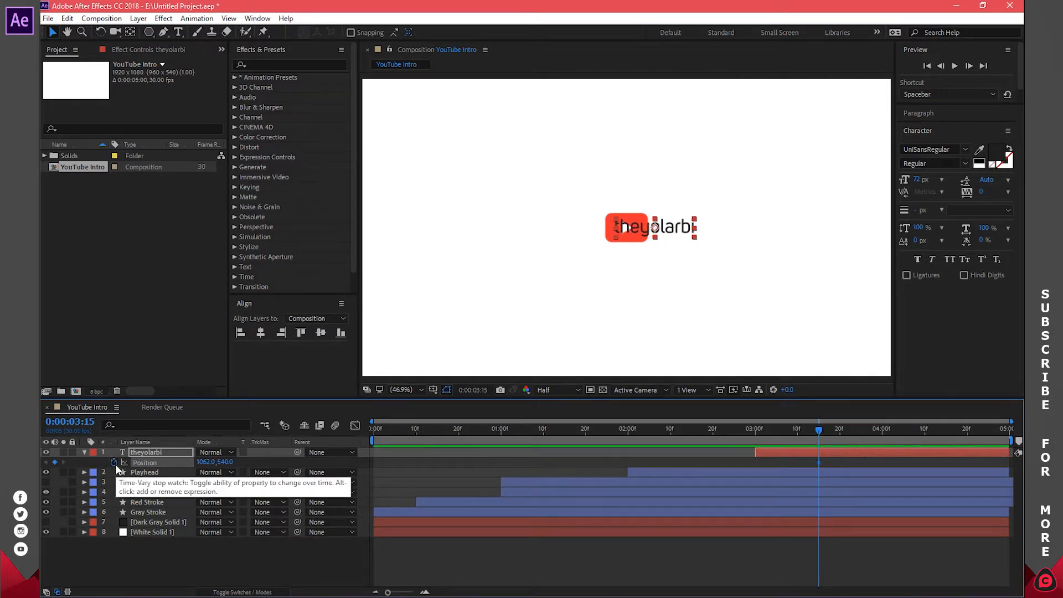
Apply Easy Ease to the text's Position keyframe and set its Position to 738, 540 at 0:00:03:00.
{"action": "left_click", "coordinate": [787, 430]}
{"action": "left_click_drag", "start_coordinate": [786, 430], "coordinate": [756, 430]}
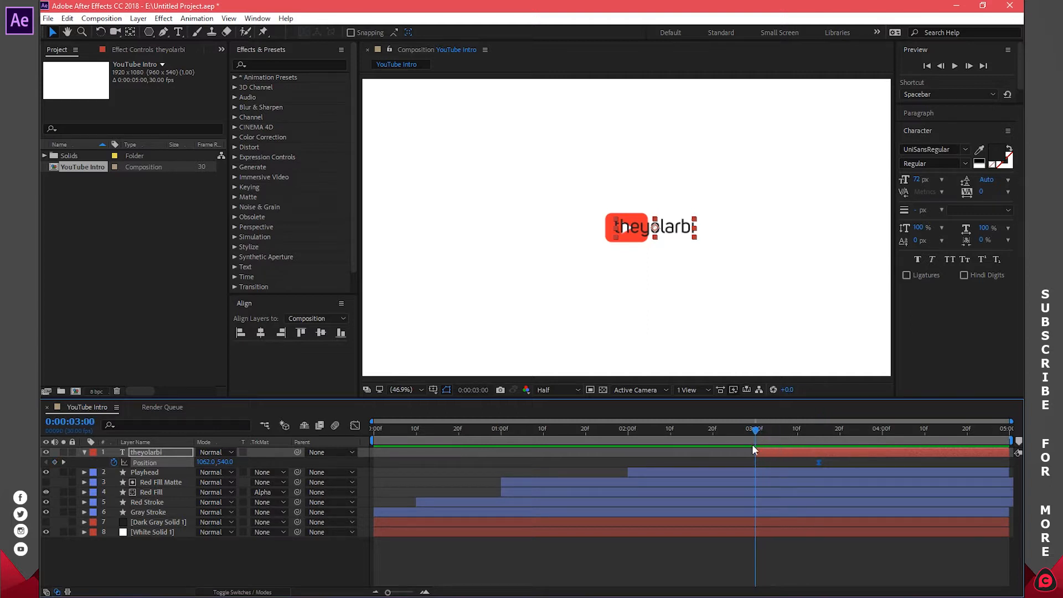
{"action": "left_click_drag", "start_coordinate": [206, 464], "coordinate": [47, 464]}
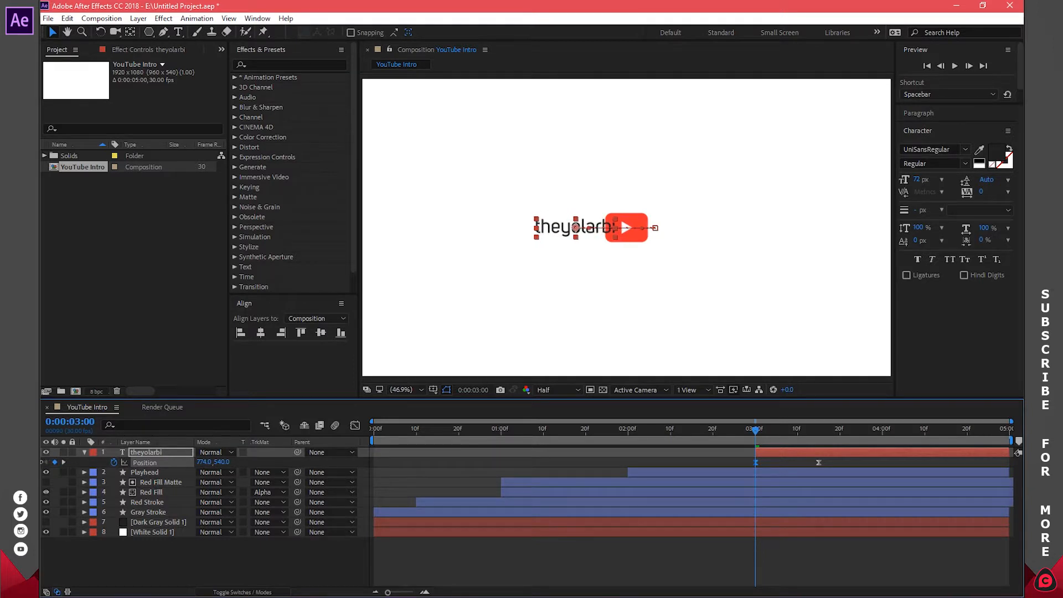
{"action": "left_click_drag", "start_coordinate": [203, 462], "coordinate": [182, 463]}
{"action": "mouse_move", "coordinate": [757, 434]}
{"action": "left_mouse_down"}
{"action": "mouse_move", "coordinate": [835, 429]}
{"action": "mouse_move", "coordinate": [774, 441]}
{"action": "left_mouse_up"}
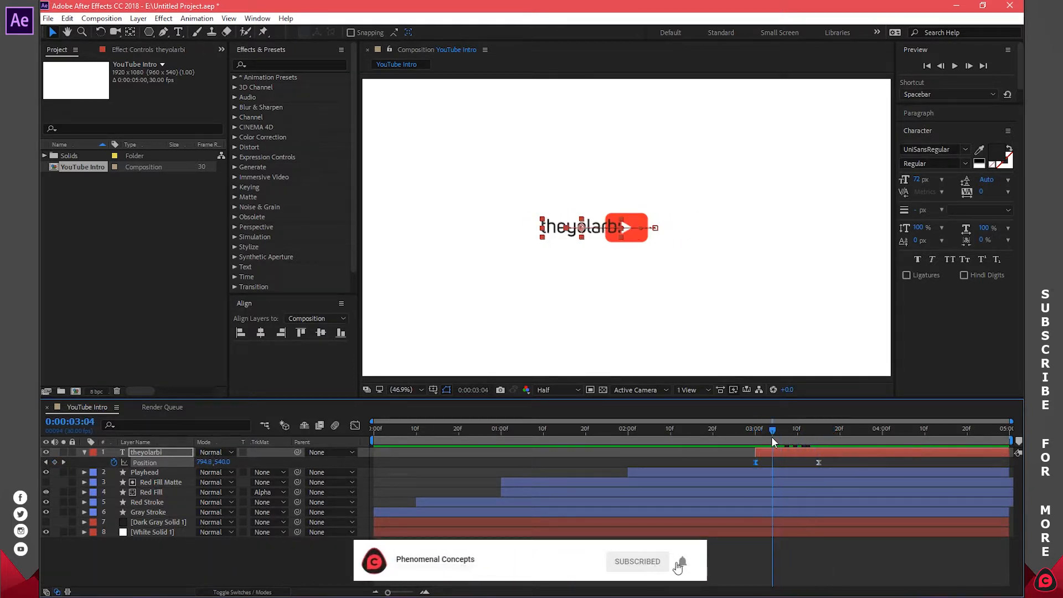
Reshape the text's Position speed curve to peak just after 3 seconds and ease out slowly, and scrub through the slide.
{"action": "left_click", "coordinate": [355, 425]}
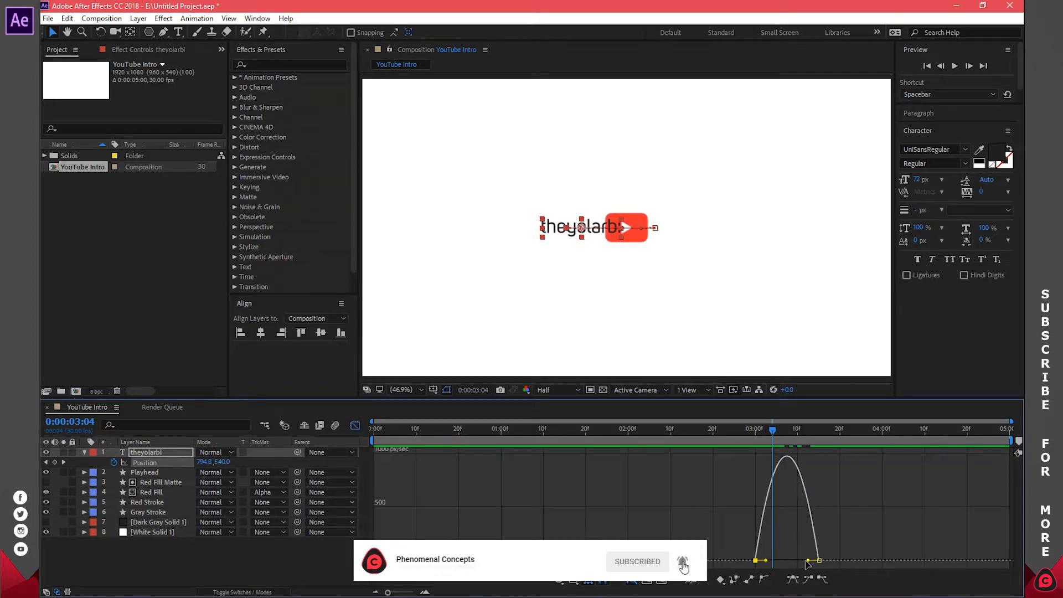
{"action": "left_click_drag", "start_coordinate": [808, 560], "coordinate": [770, 560]}
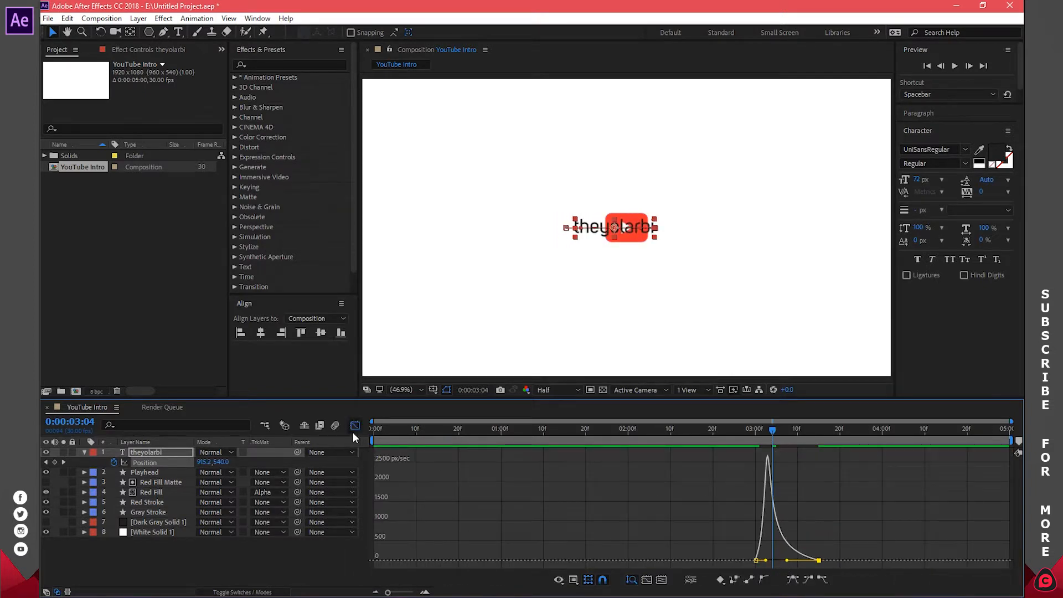
{"action": "left_click", "coordinate": [355, 425]}
{"action": "left_click_drag", "start_coordinate": [770, 431], "coordinate": [817, 437]}
Add Position keyframes at 0:00:03:00 to the Playhead, Red Fill Matte, Red Fill, Red Stroke and Gray Stroke layers.
{"action": "left_click", "coordinate": [794, 475]}
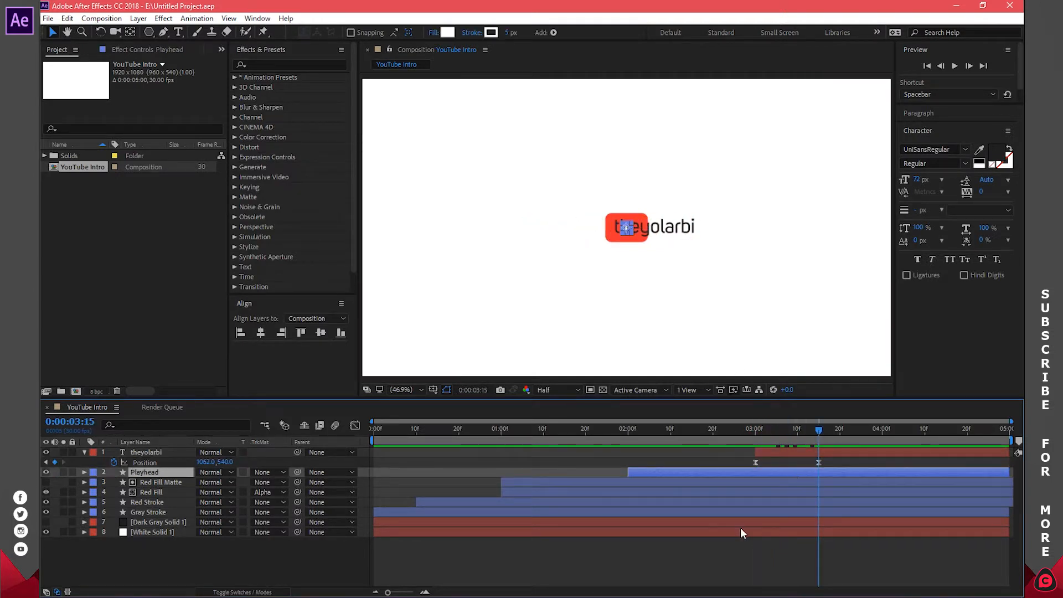
{"action": "key", "text": "F2"}
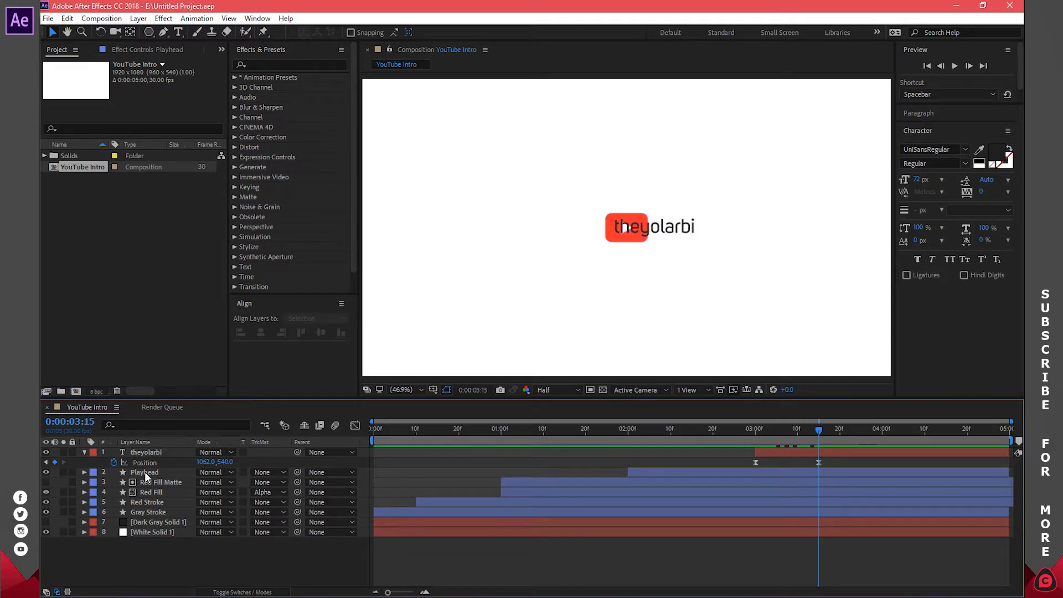
{"action": "left_click", "coordinate": [145, 471]}
{"action": "left_click", "coordinate": [152, 514], "text": "shift"}
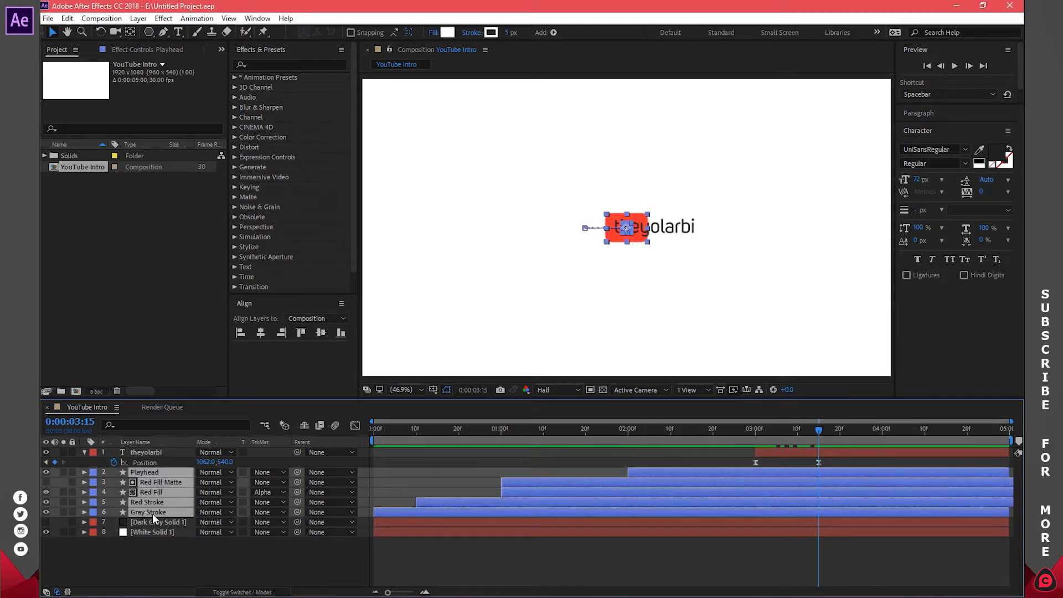
{"action": "left_click_drag", "start_coordinate": [778, 428], "coordinate": [754, 435]}
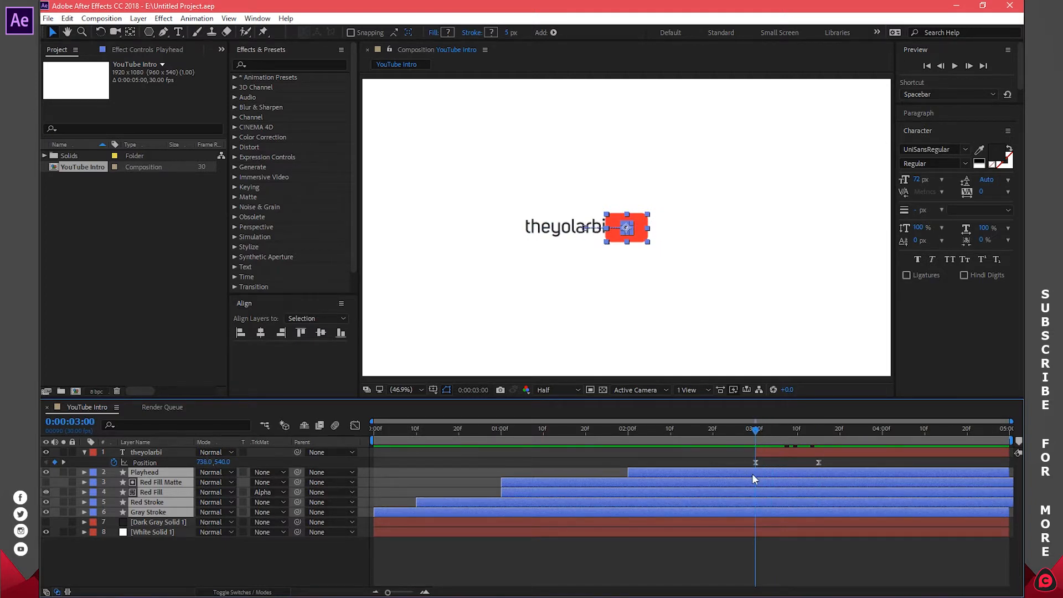
{"action": "key", "text": "p"}
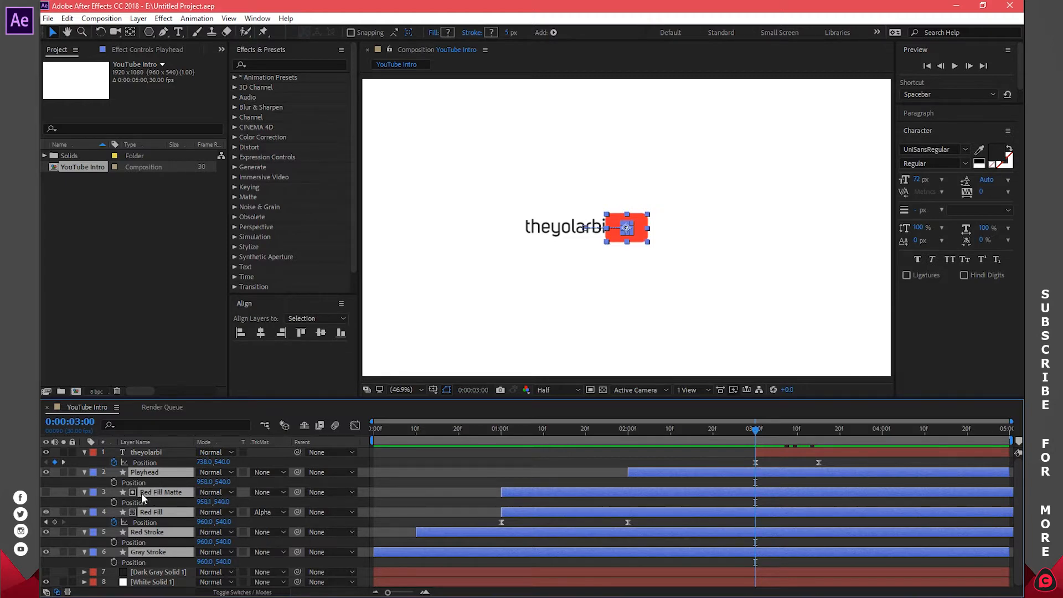
{"action": "left_click", "coordinate": [114, 482]}
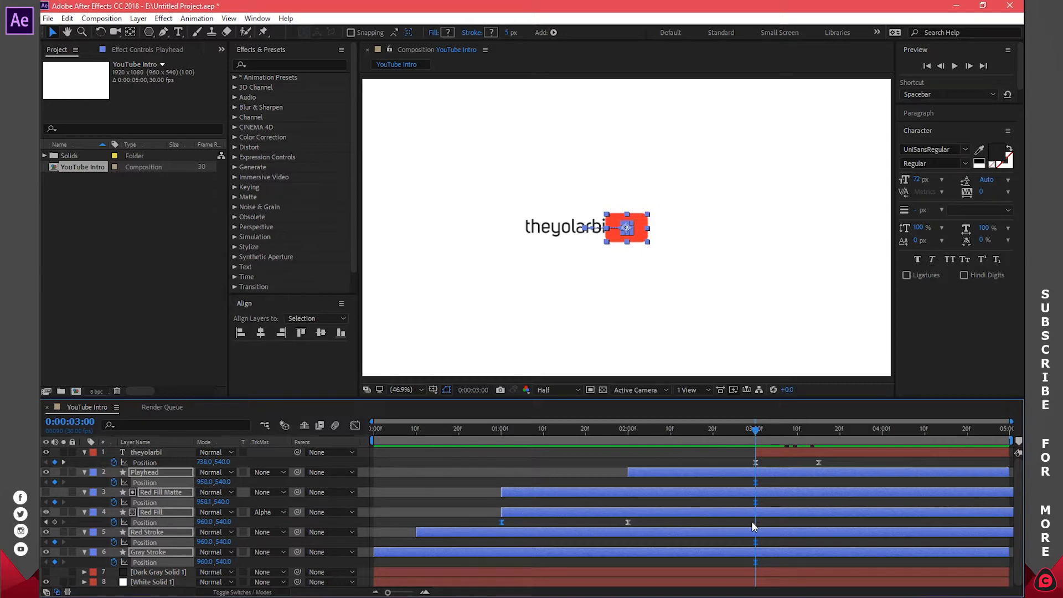
{"action": "left_click", "coordinate": [55, 521]}
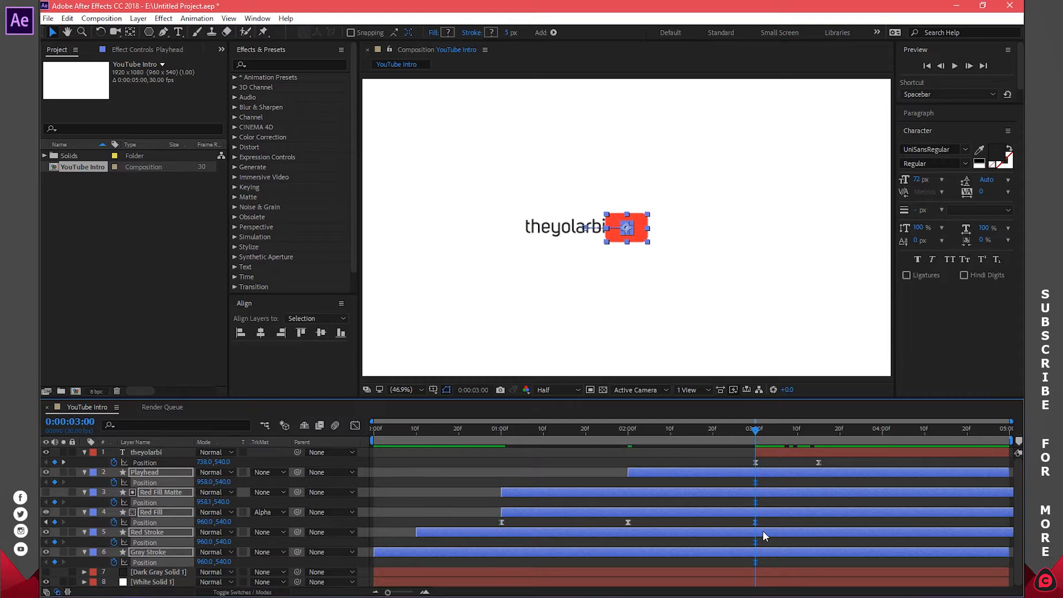
At 0:00:03:15, shift the five logo layers left to about X Position 827, with the Playhead at 825, and scrub the slide.
{"action": "left_click_drag", "start_coordinate": [757, 433], "coordinate": [812, 436]}
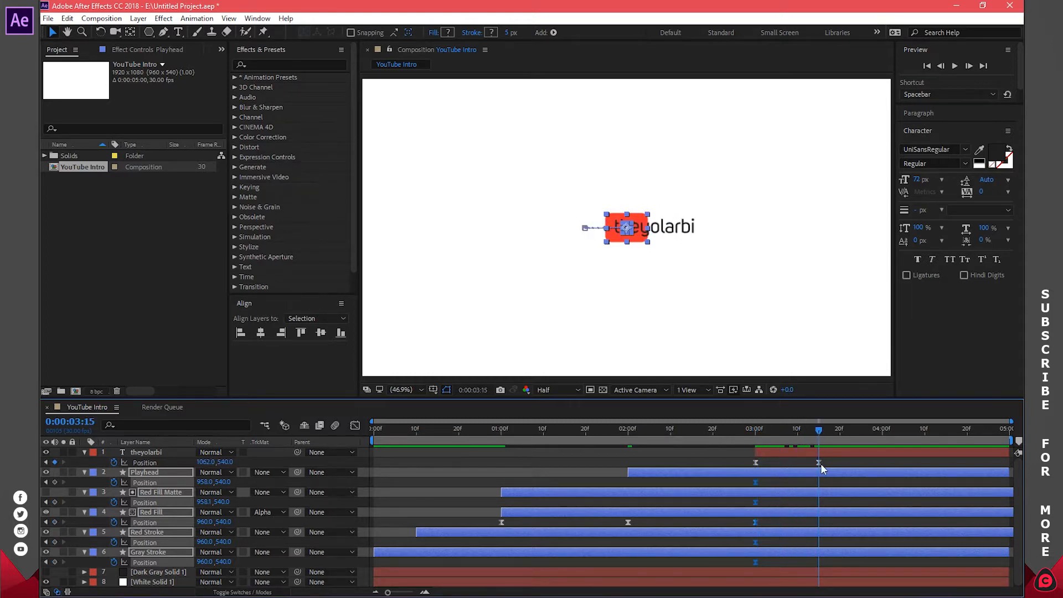
{"action": "left_click_drag", "start_coordinate": [204, 482], "coordinate": [126, 480]}
{"action": "left_click_drag", "start_coordinate": [752, 428], "coordinate": [789, 427]}
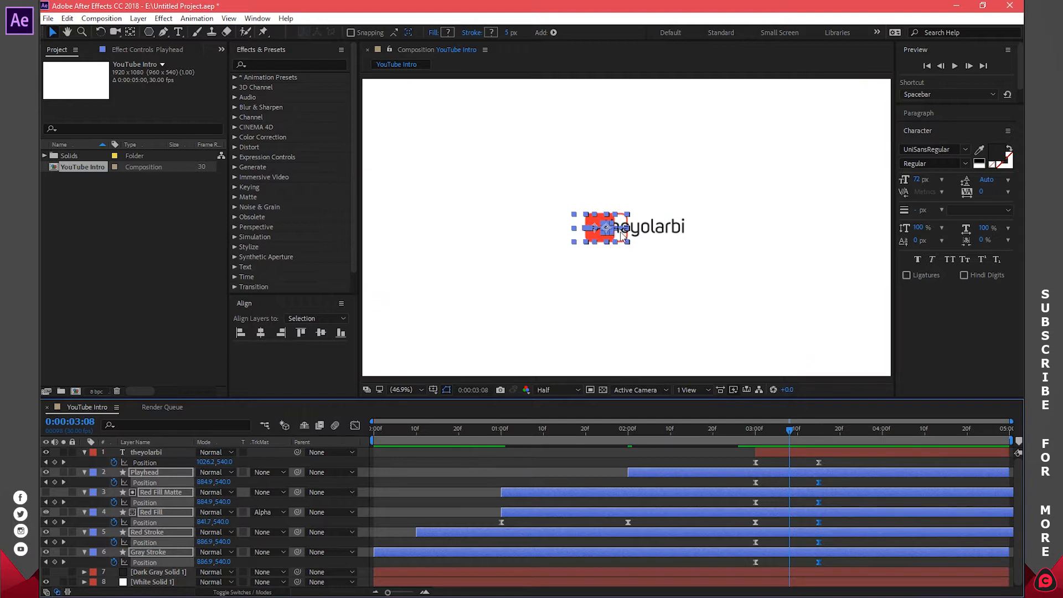
Hide the text layer and reshape the Playhead's Position speed curve to match Red Fill's early peak and slow ease-out.
{"action": "left_click", "coordinate": [46, 452]}
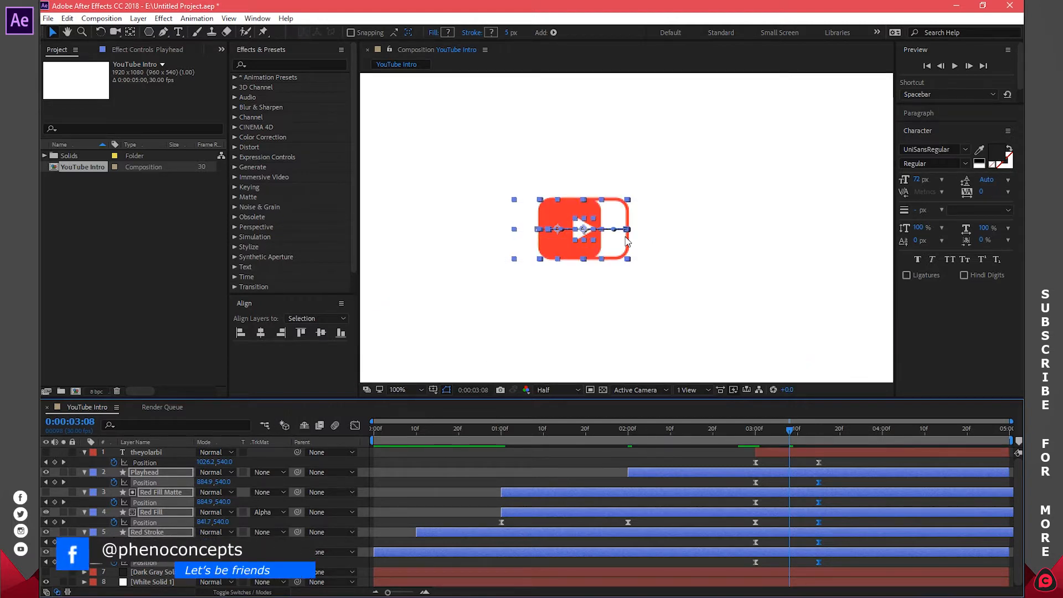
{"action": "key", "text": "comma"}
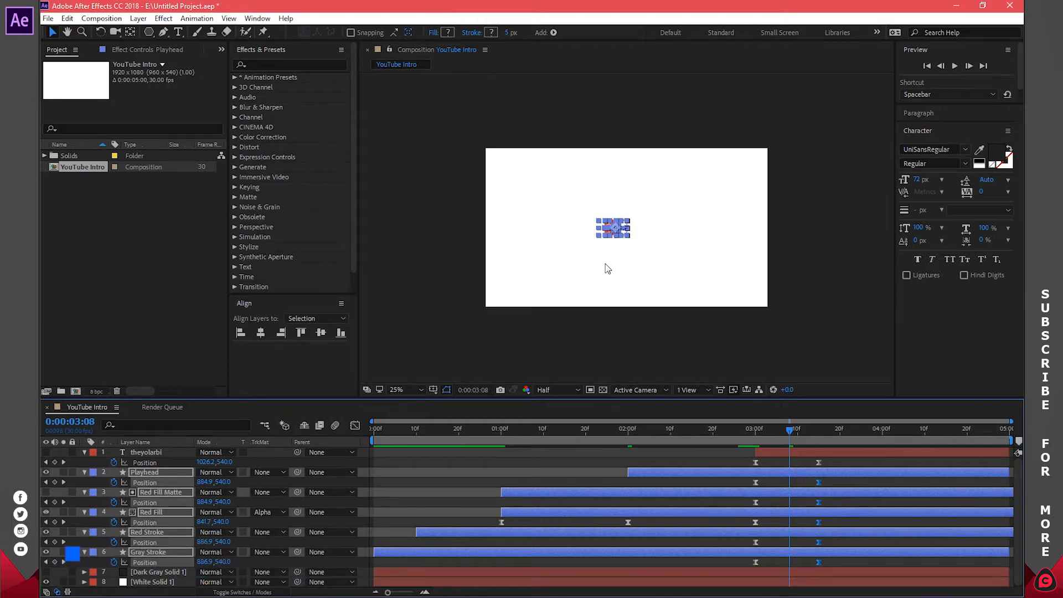
{"action": "left_click", "coordinate": [417, 389]}
{"action": "left_click", "coordinate": [433, 190]}
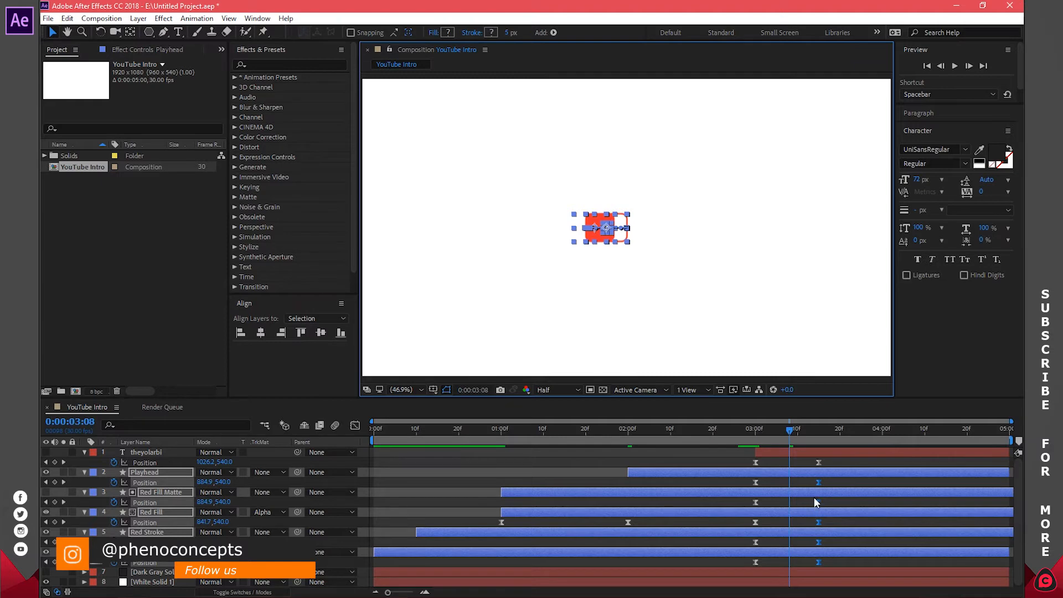
{"action": "left_click", "coordinate": [355, 426]}
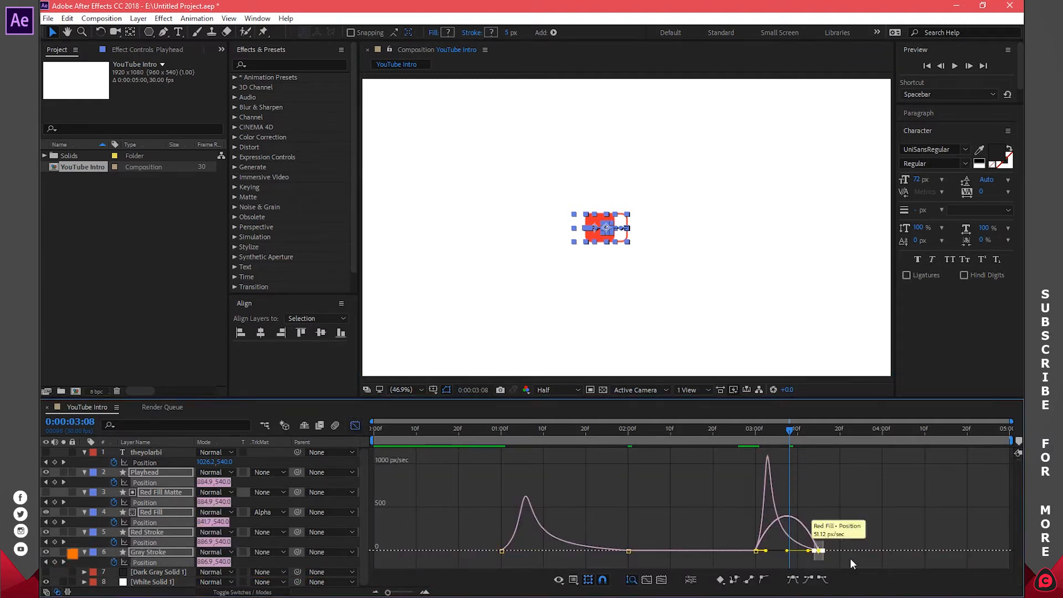
{"action": "left_click", "coordinate": [798, 522]}
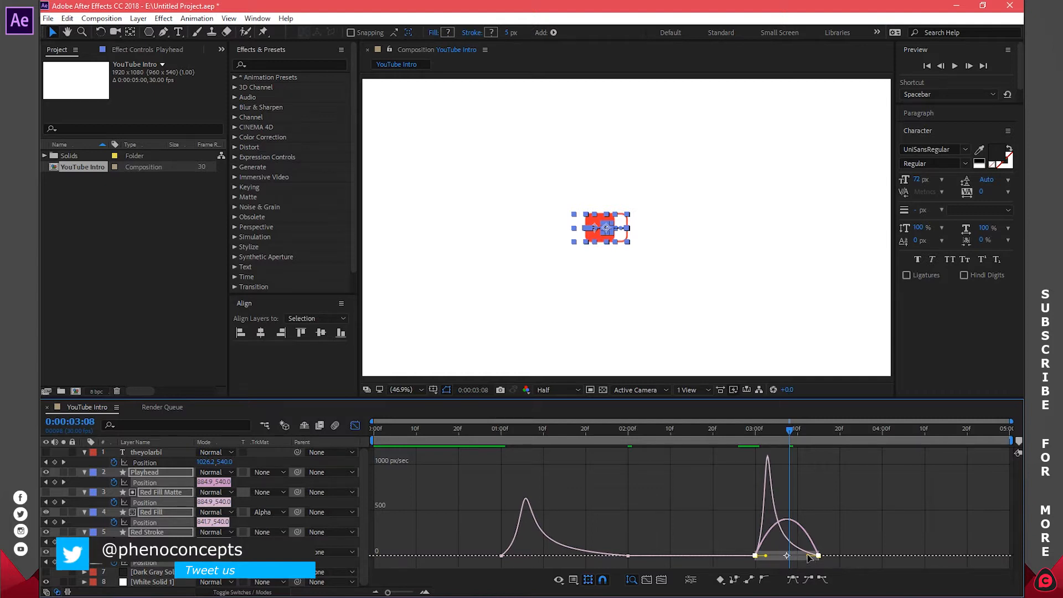
{"action": "left_click_drag", "start_coordinate": [807, 555], "coordinate": [763, 556]}
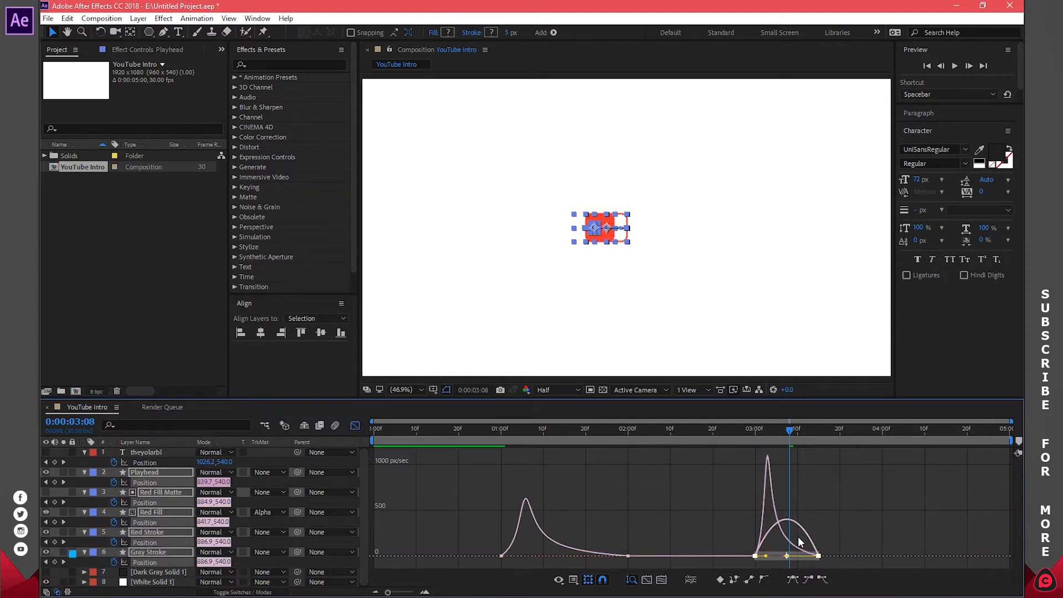
Reshape the Position speed curves of Red Fill Matte, Gray Stroke and Red Stroke to the same early peak and slow ease-out.
{"action": "left_click", "coordinate": [806, 528]}
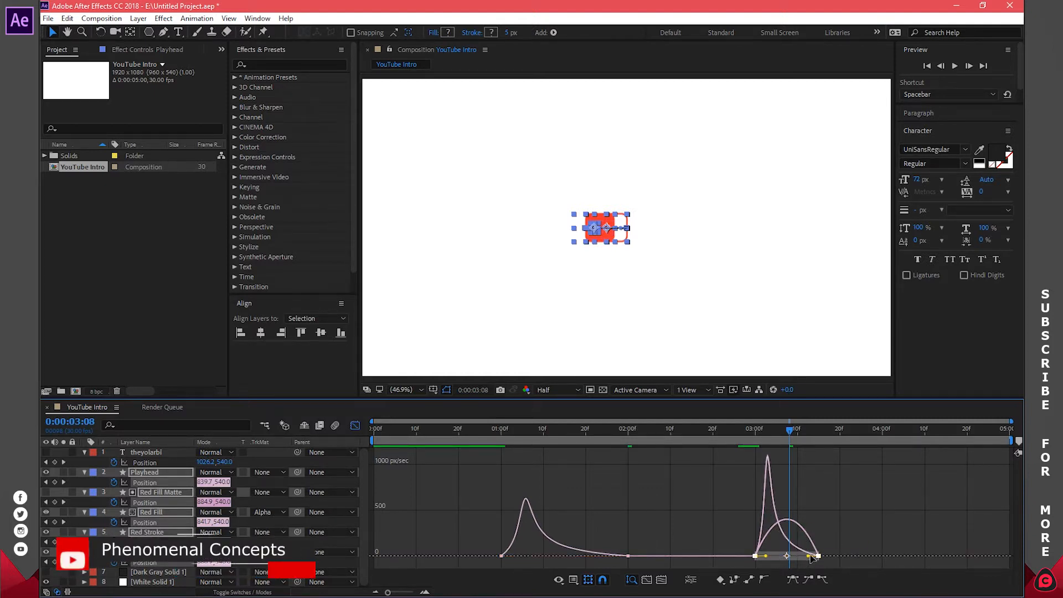
{"action": "mouse_move", "coordinate": [808, 555]}
{"action": "left_mouse_down"}
{"action": "mouse_move", "coordinate": [773, 557]}
{"action": "mouse_move", "coordinate": [789, 557]}
{"action": "left_mouse_up"}
{"action": "key", "text": "ctrl+z"}
{"action": "left_click", "coordinate": [805, 528]}
{"action": "left_click", "coordinate": [805, 530]}
{"action": "mouse_move", "coordinate": [808, 556]}
{"action": "left_mouse_down"}
{"action": "mouse_move", "coordinate": [773, 559]}
{"action": "mouse_move", "coordinate": [784, 555]}
{"action": "left_mouse_up"}
{"action": "left_click", "coordinate": [805, 528]}
{"action": "left_click", "coordinate": [805, 532]}
{"action": "left_click", "coordinate": [355, 424]}
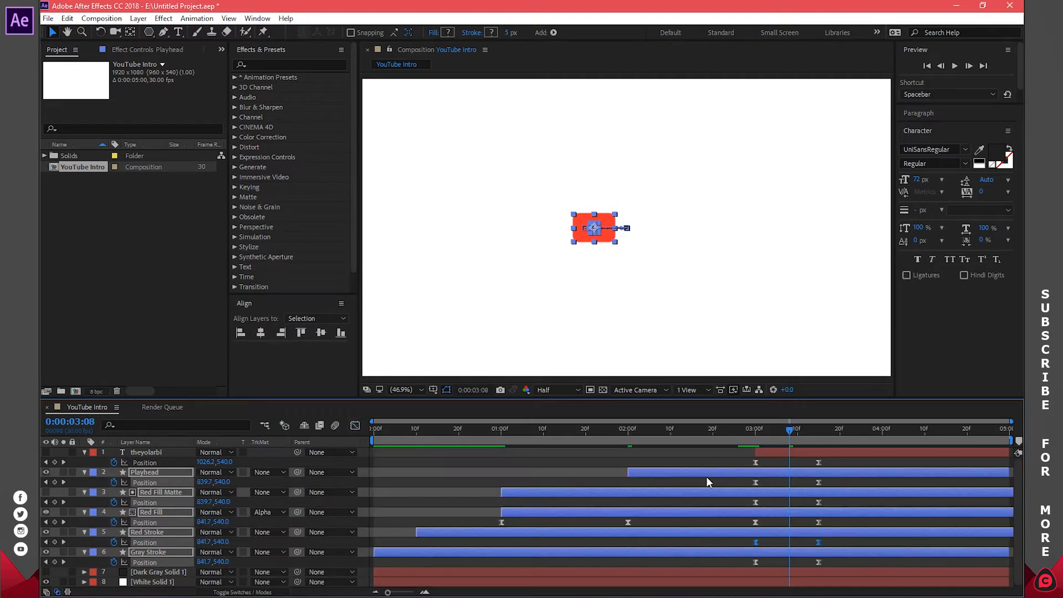
Show the text layer again and scrub through the logo and text slide to 0:00:03:15.
{"action": "left_click_drag", "start_coordinate": [776, 438], "coordinate": [818, 433]}
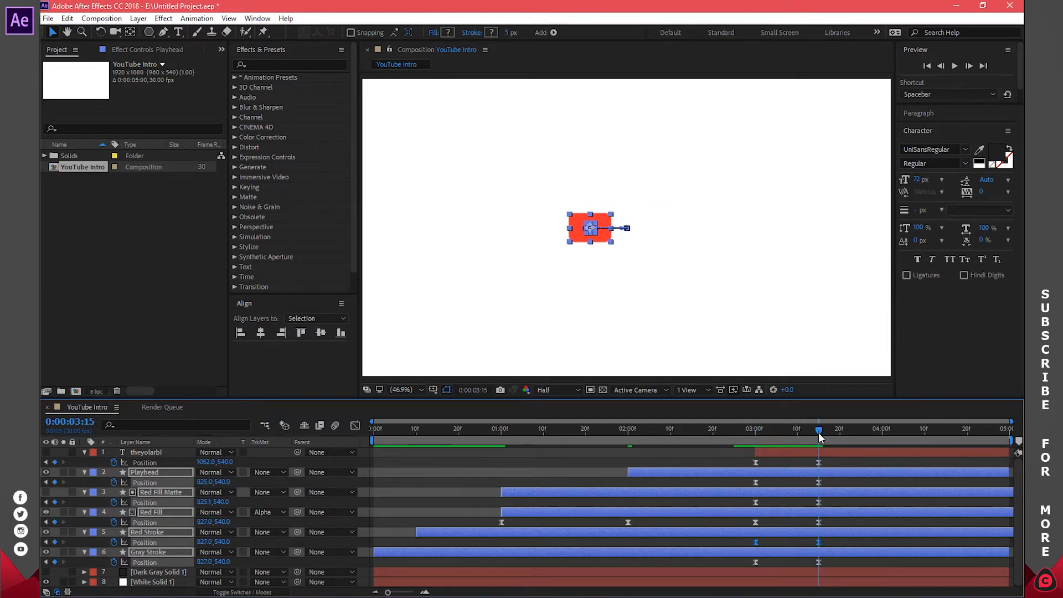
{"action": "left_click", "coordinate": [46, 452]}
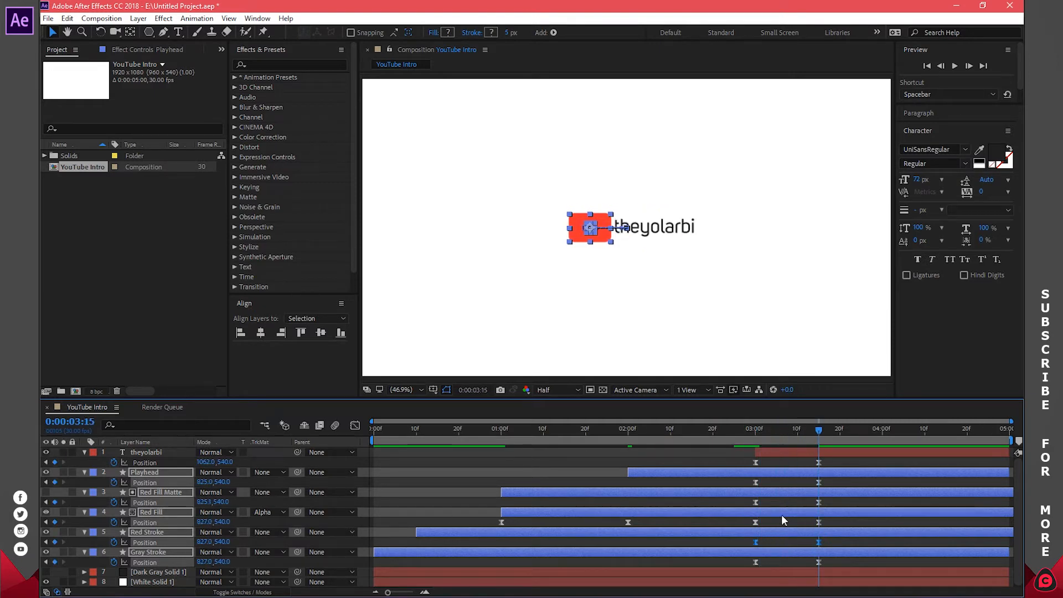
{"action": "left_click", "coordinate": [788, 461]}
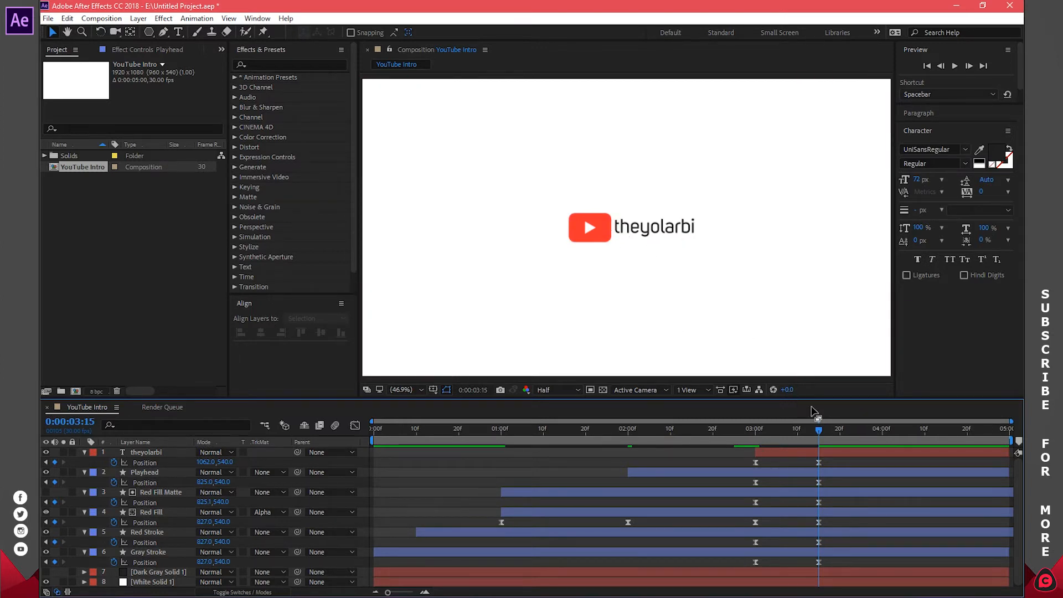
{"action": "mouse_move", "coordinate": [800, 430]}
{"action": "left_mouse_down"}
{"action": "mouse_move", "coordinate": [744, 433]}
{"action": "mouse_move", "coordinate": [819, 435]}
{"action": "left_mouse_up"}
Draw a white rectangle covering the text beside the play-button logo and center its anchor point.
{"action": "left_click", "coordinate": [148, 37]}
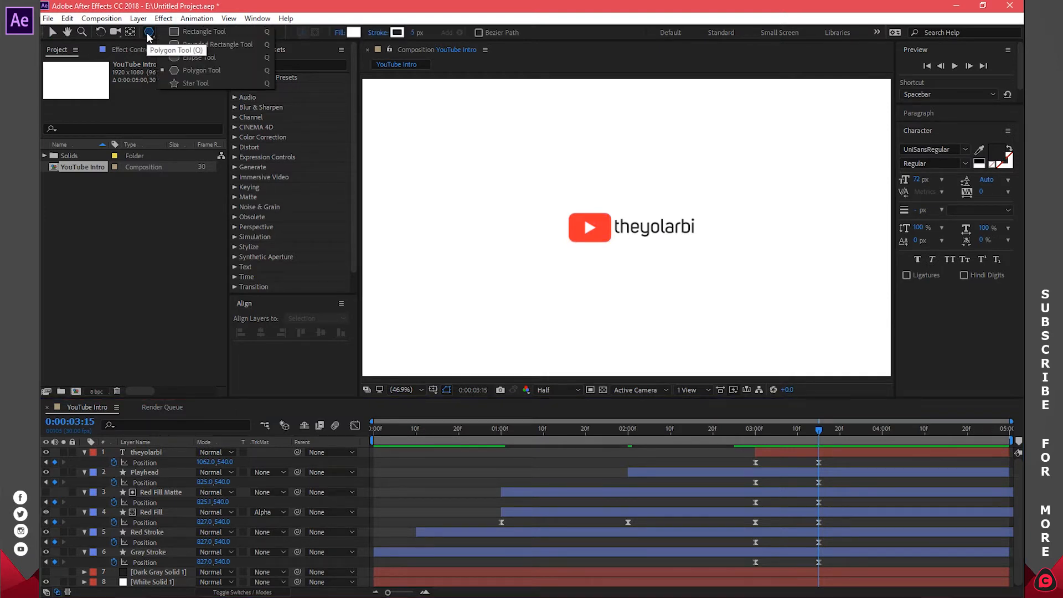
{"action": "left_click", "coordinate": [190, 32]}
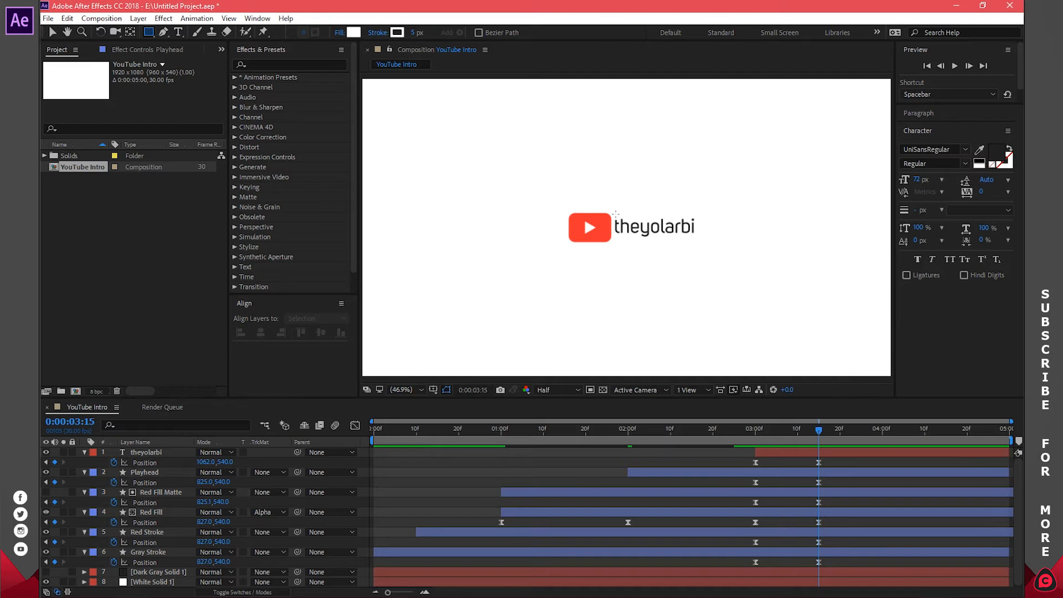
{"action": "mouse_move", "coordinate": [614, 214]}
{"action": "left_mouse_down"}
{"action": "mouse_move", "coordinate": [625, 232]}
{"action": "mouse_move", "coordinate": [699, 237]}
{"action": "left_mouse_up"}
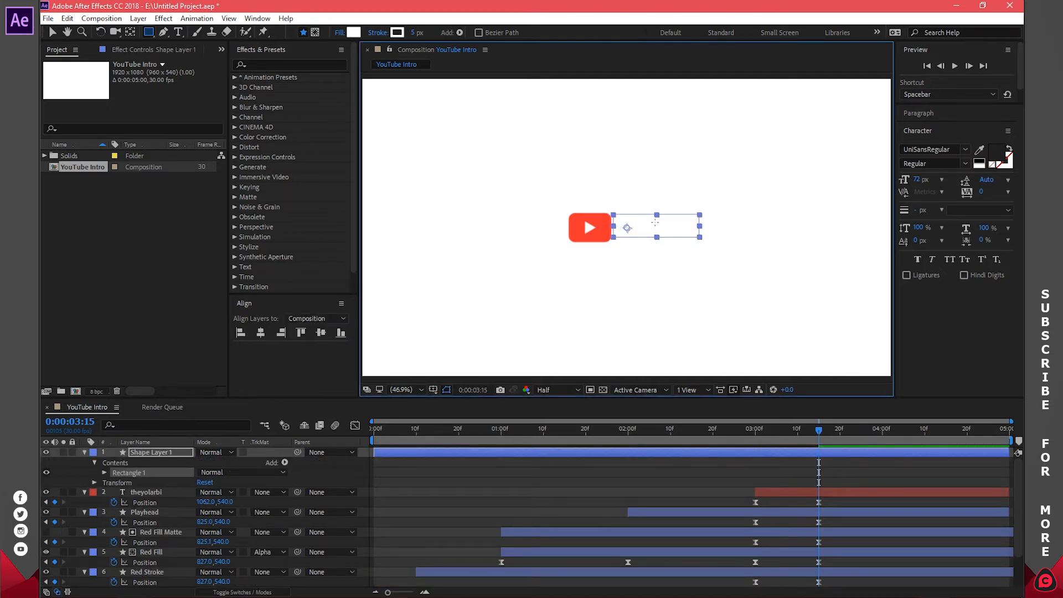
{"action": "left_click", "coordinate": [132, 33]}
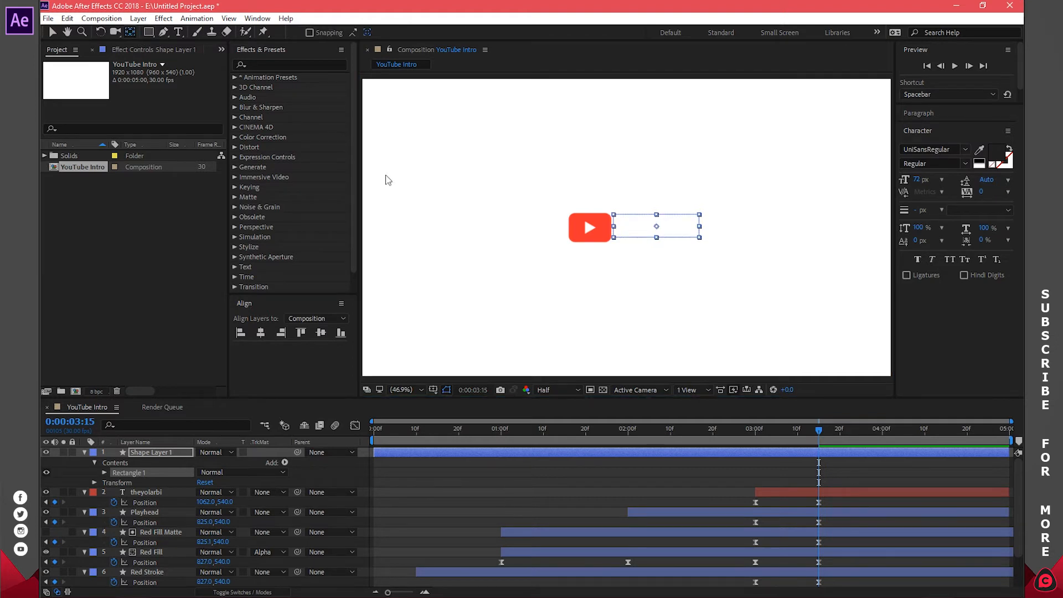
Trim the new rectangle layer to start at 0:00:03:00 and rename it text Matte.
{"action": "left_click", "coordinate": [758, 430]}
{"action": "left_click", "coordinate": [757, 430]}
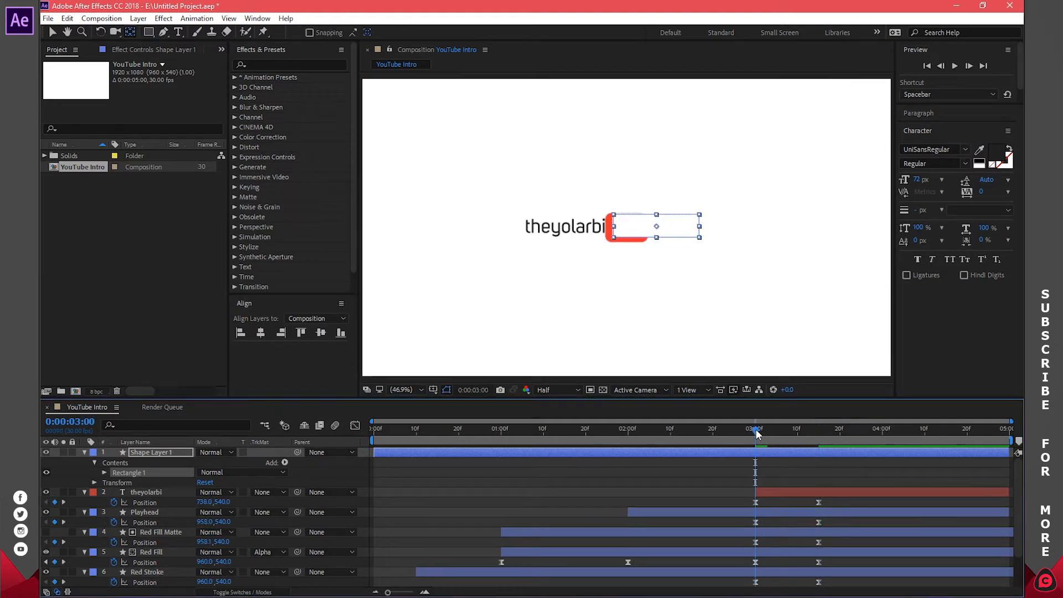
{"action": "key", "text": "alt+bracketleft"}
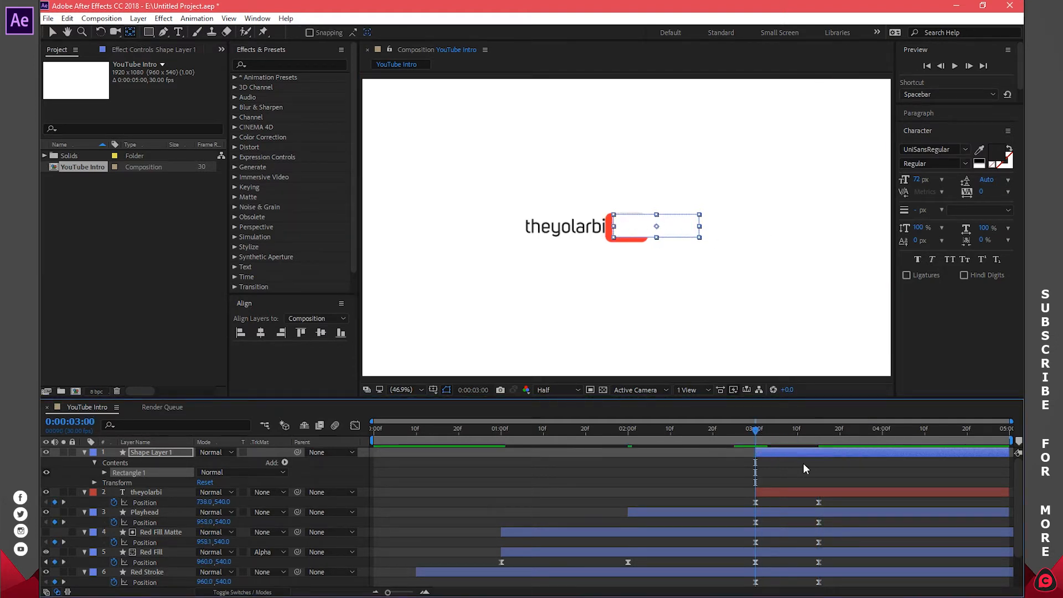
{"action": "left_click", "coordinate": [803, 468]}
{"action": "key", "text": "Return"}
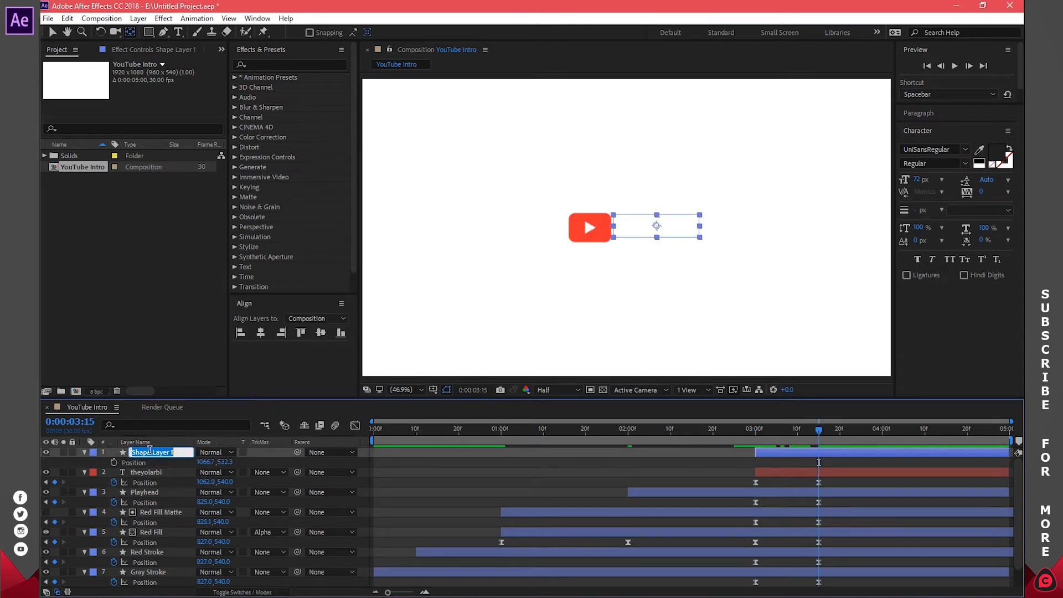
{"action": "type", "text": "text Matte"}
Set the channel-name text layer's track matte to Alpha Matte "text Matte".
{"action": "left_click", "coordinate": [161, 471]}
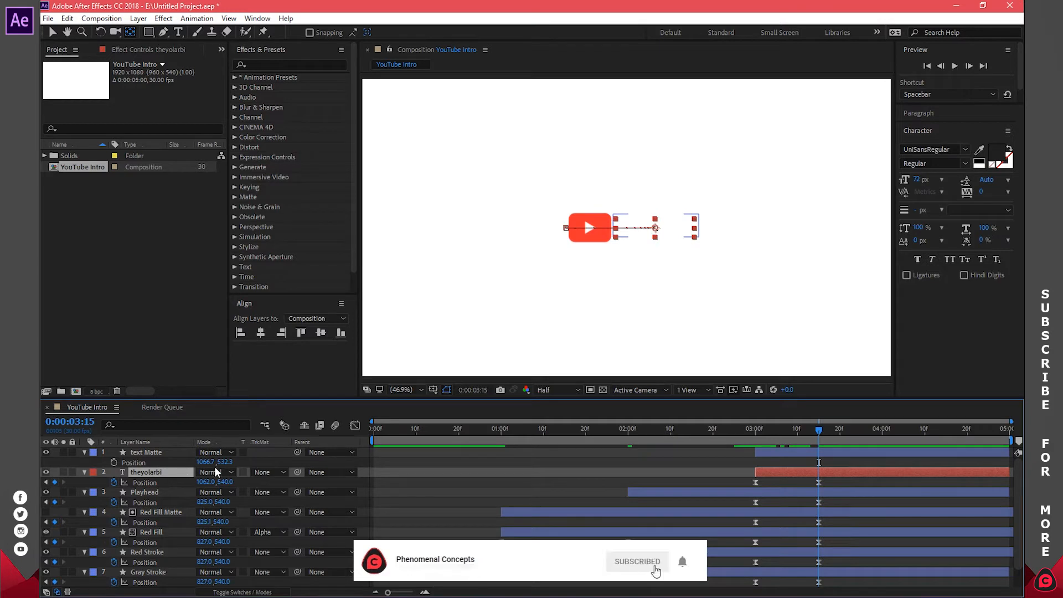
{"action": "left_click", "coordinate": [261, 472]}
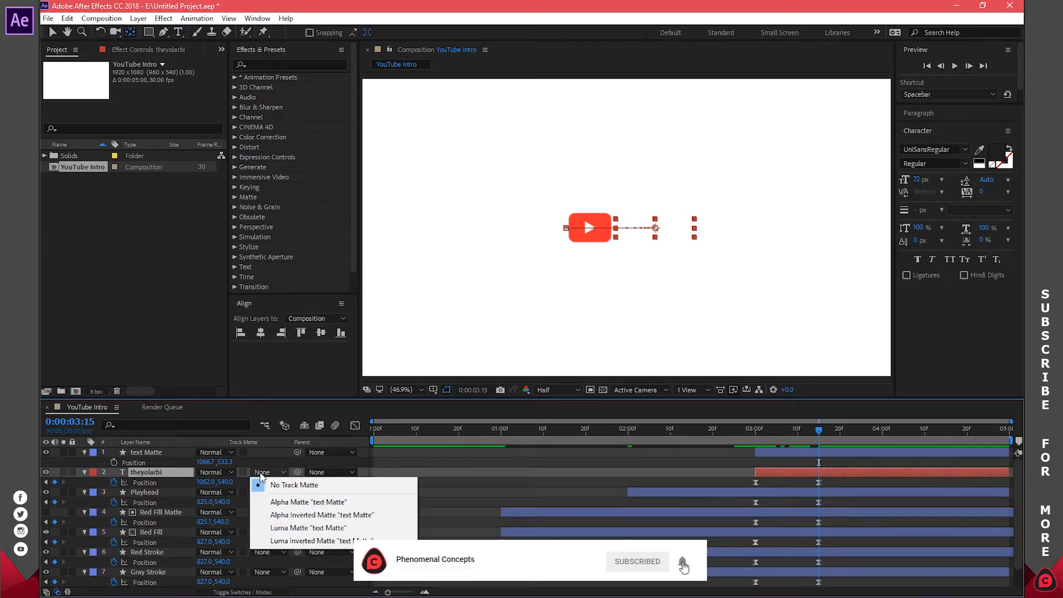
{"action": "left_click", "coordinate": [288, 503]}
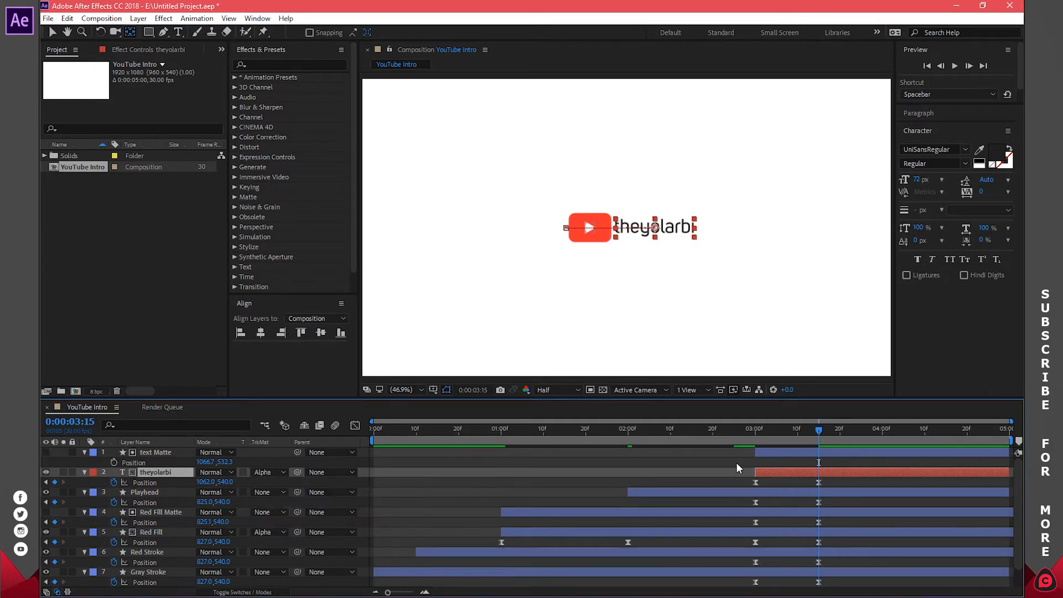
Scrub between 0:00:03:07 and 0:00:03:13 to examine how the matte's edge reveals the text beside the logo.
{"action": "left_click_drag", "start_coordinate": [818, 430], "coordinate": [784, 429]}
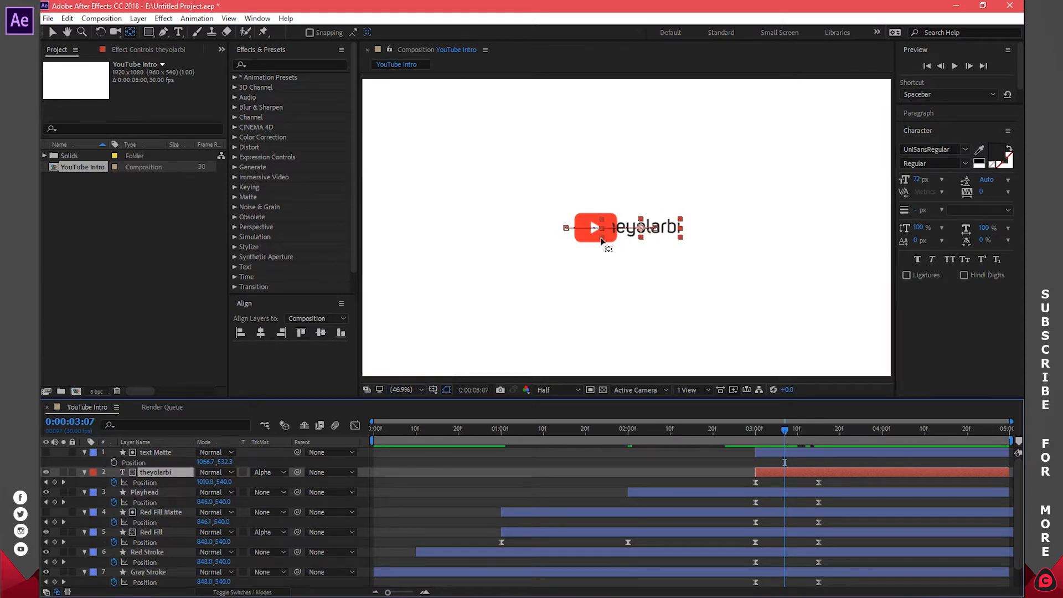
{"action": "left_click", "coordinate": [776, 450]}
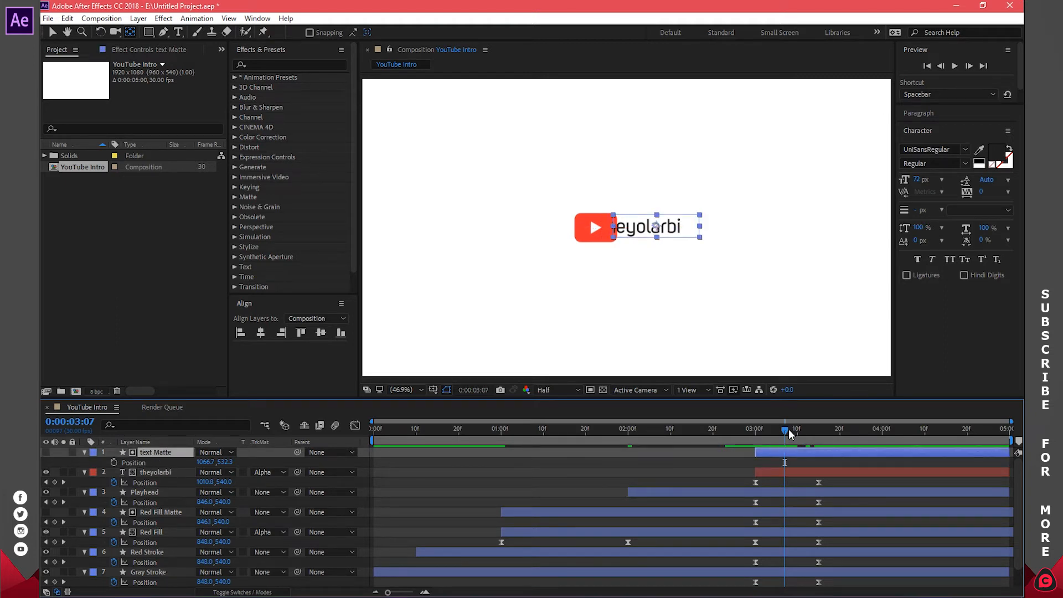
{"action": "left_click_drag", "start_coordinate": [786, 429], "coordinate": [810, 429]}
{"action": "left_click", "coordinate": [771, 488]}
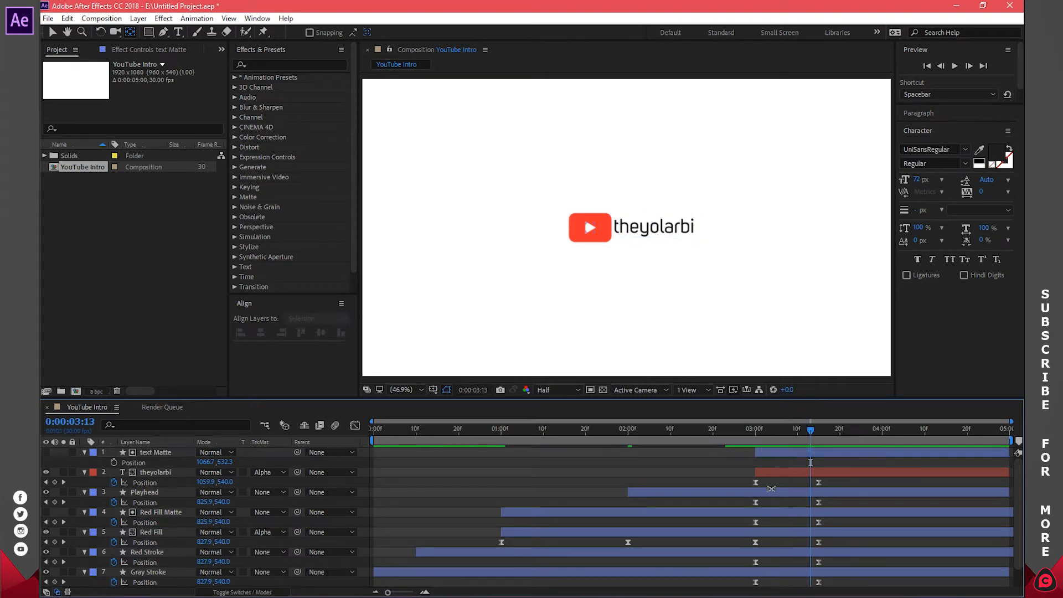